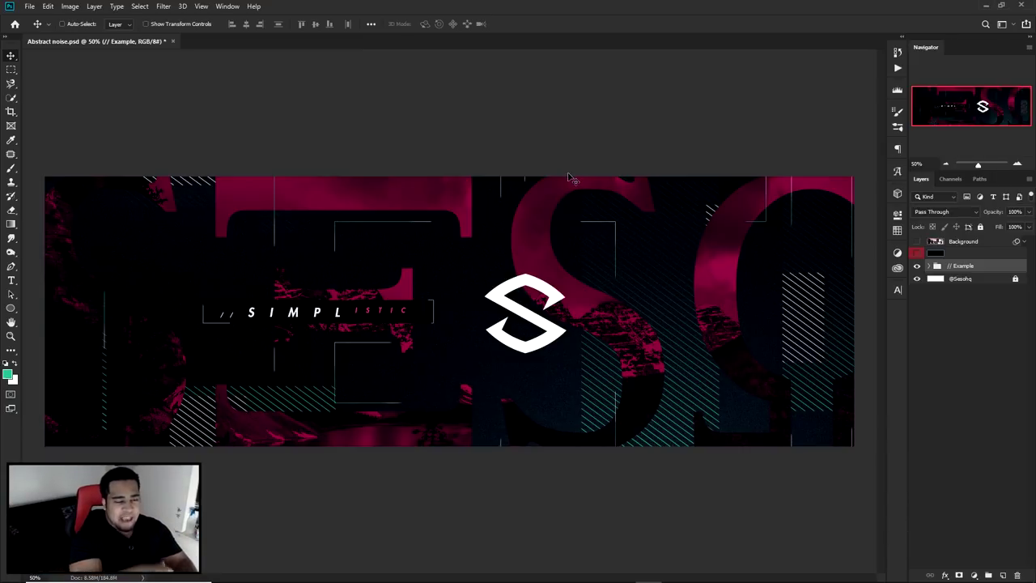
Preview fonts such as Beginning Yoga, Burbank Big Condensed and Calligraphy on the large SESO text without applying any
key(t)
ctrl+click(569, 177)
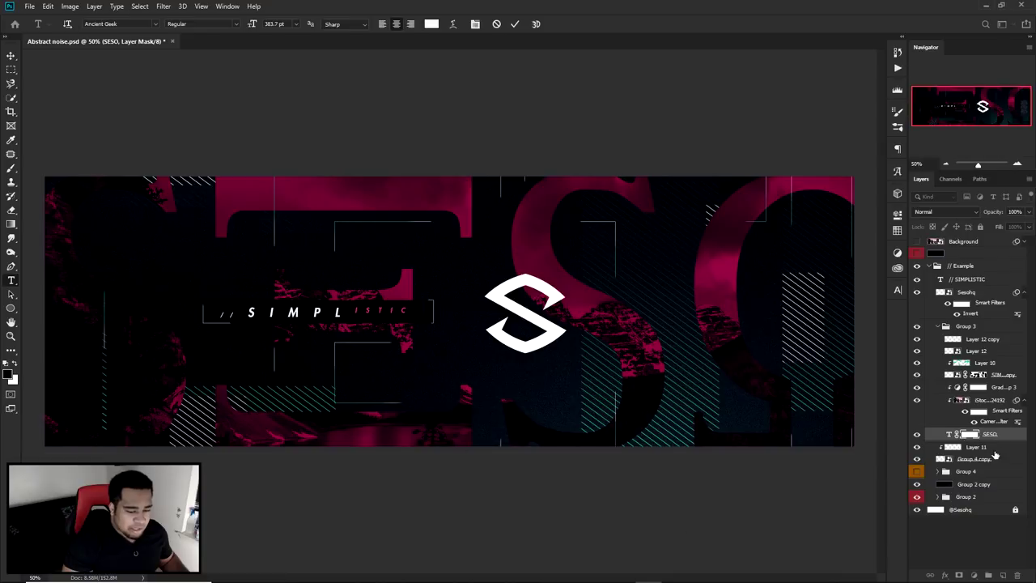
click(898, 291)
click(832, 305)
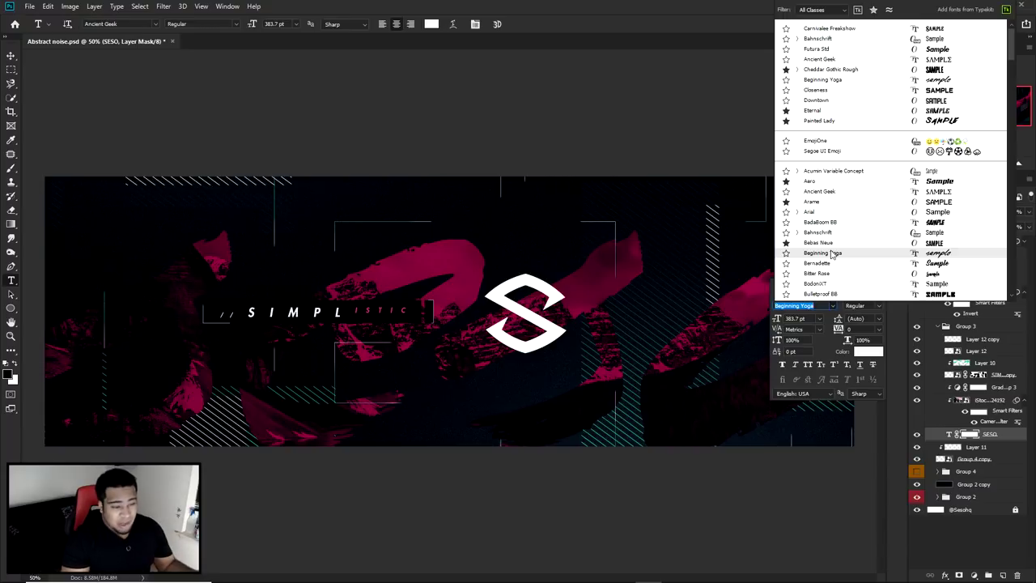
scroll(831, 257, down, 2)
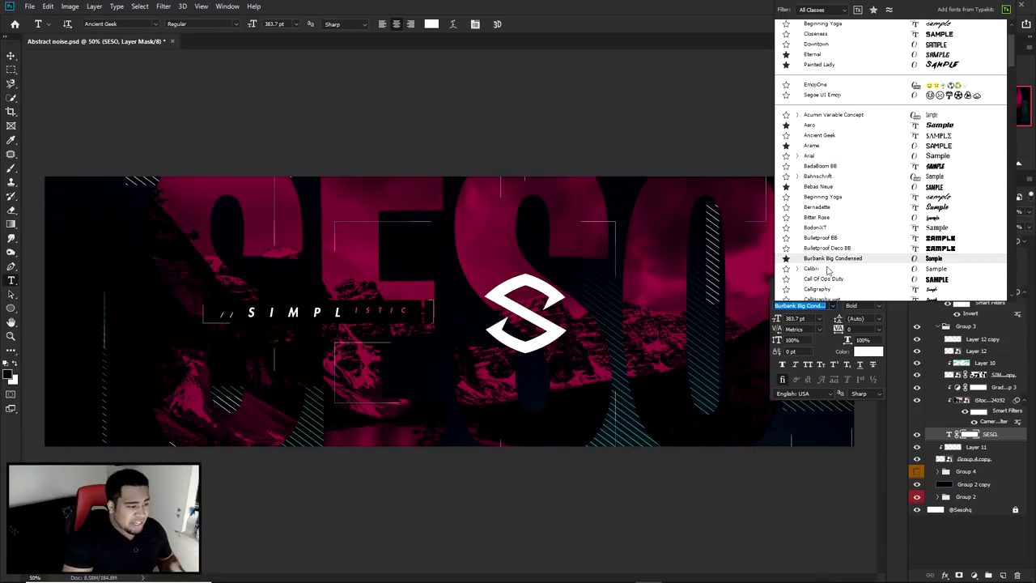
scroll(829, 290, down, 1)
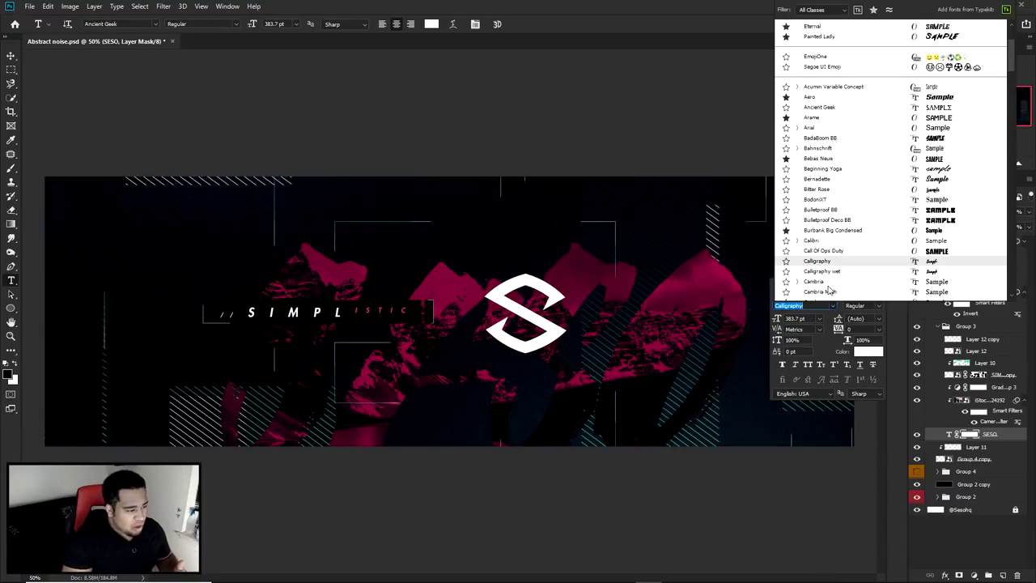
scroll(829, 289, down, 1)
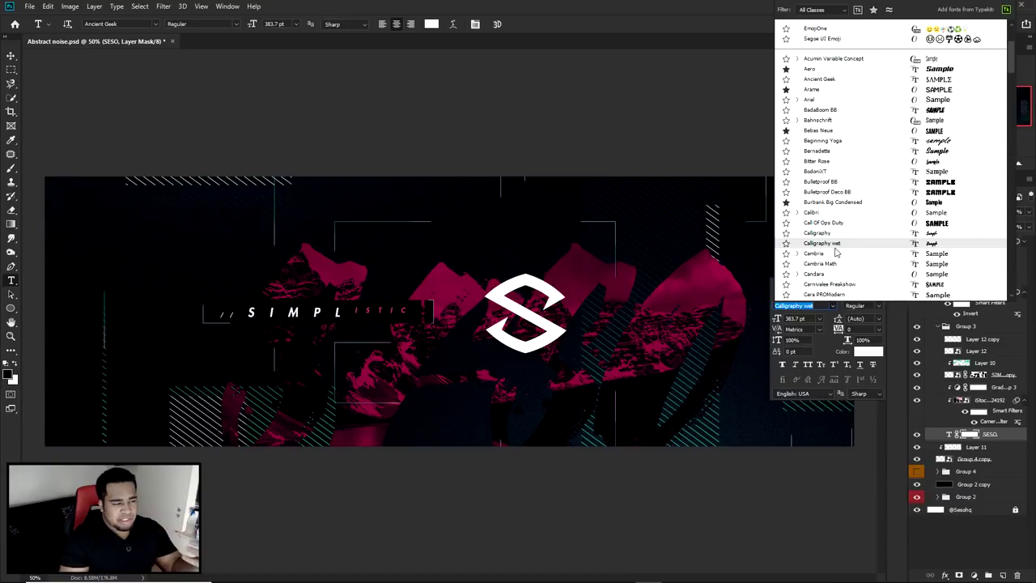
click(833, 306)
click(899, 291)
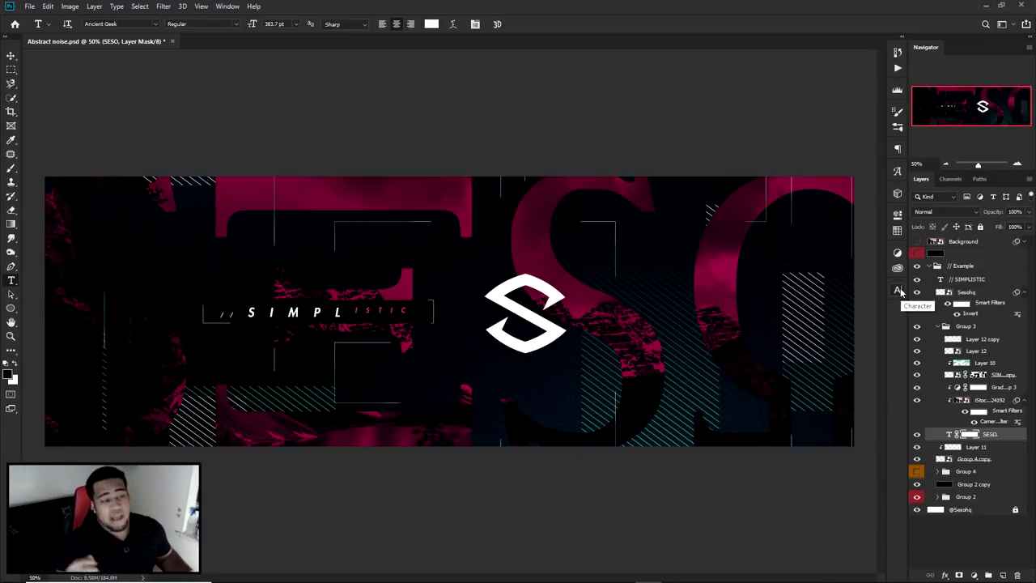
click(927, 266)
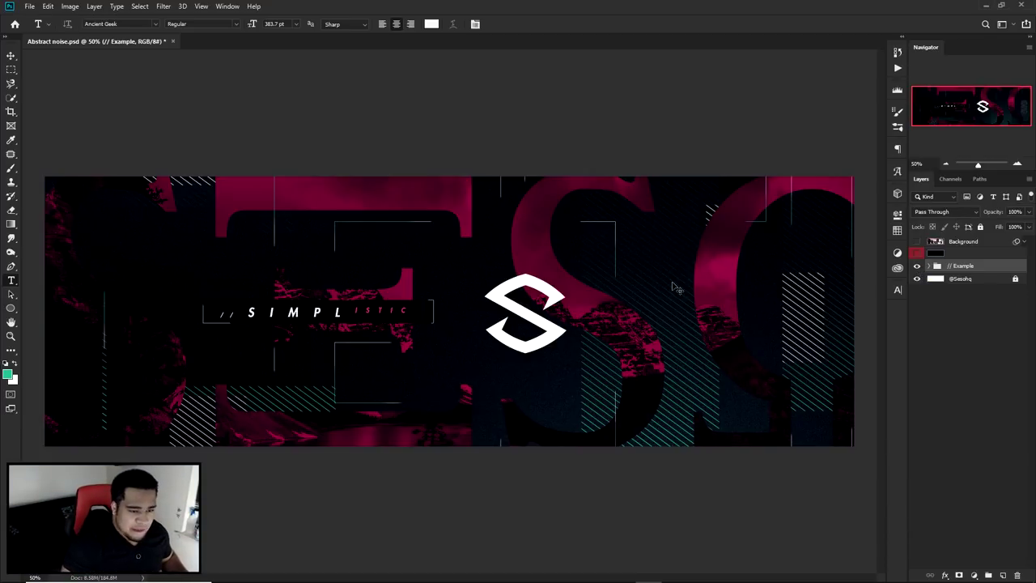
key(v)
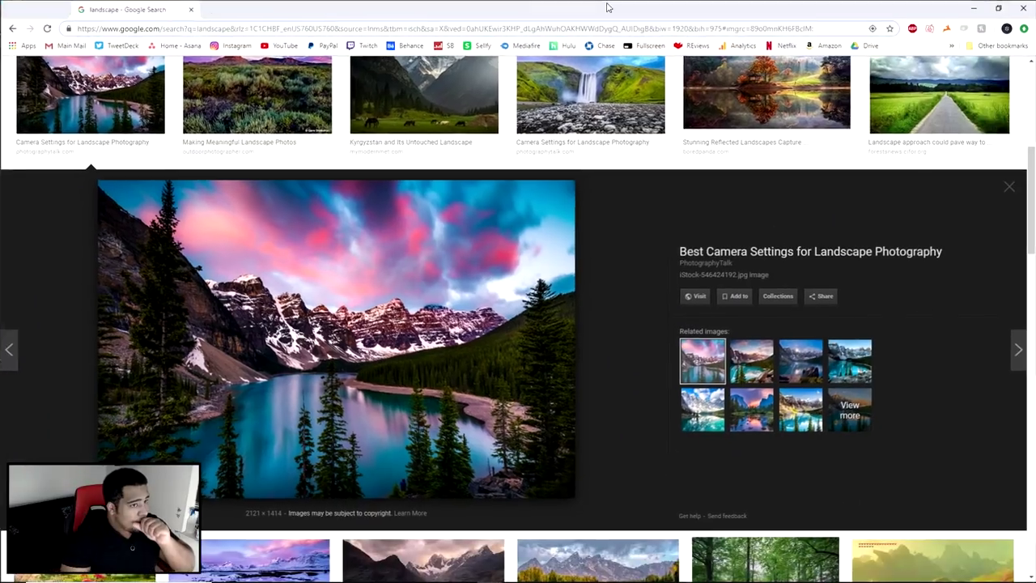
In the web browser, filter the Google Images results for landscape to sizes larger than 6 MP (2816×2112)
scroll(491, 297, up, 5)
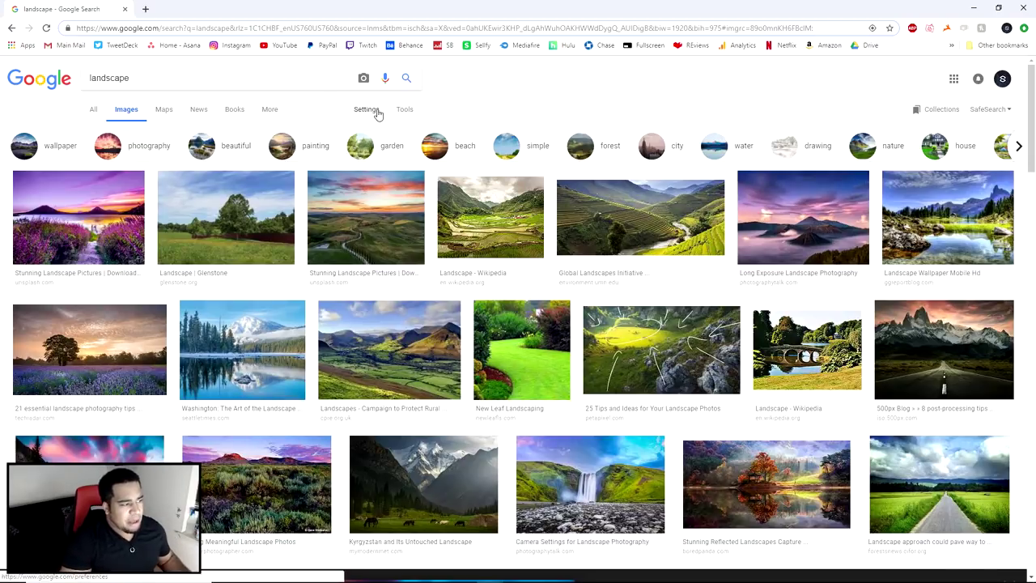
click(410, 110)
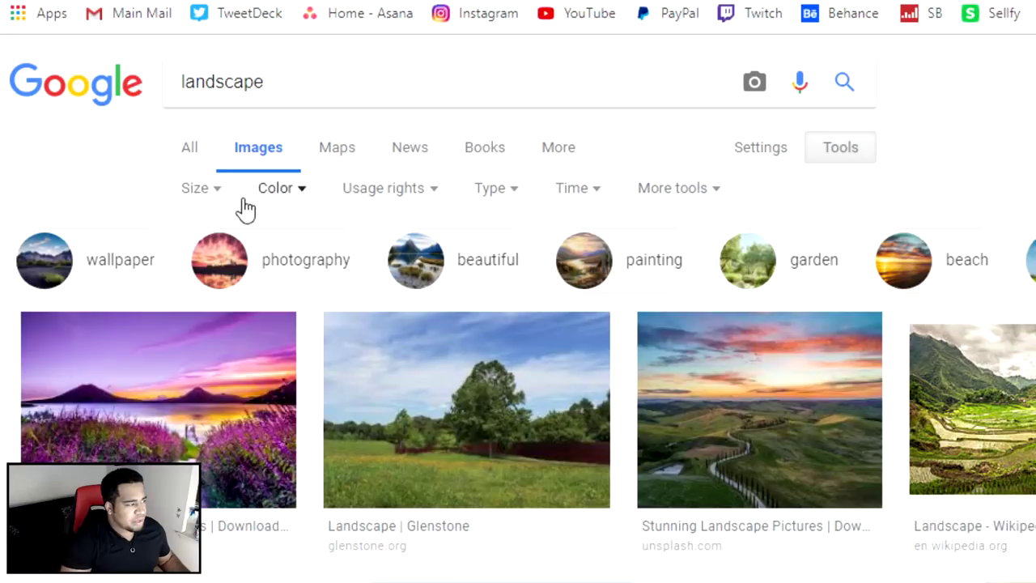
click(217, 194)
mouse_move(212, 363)
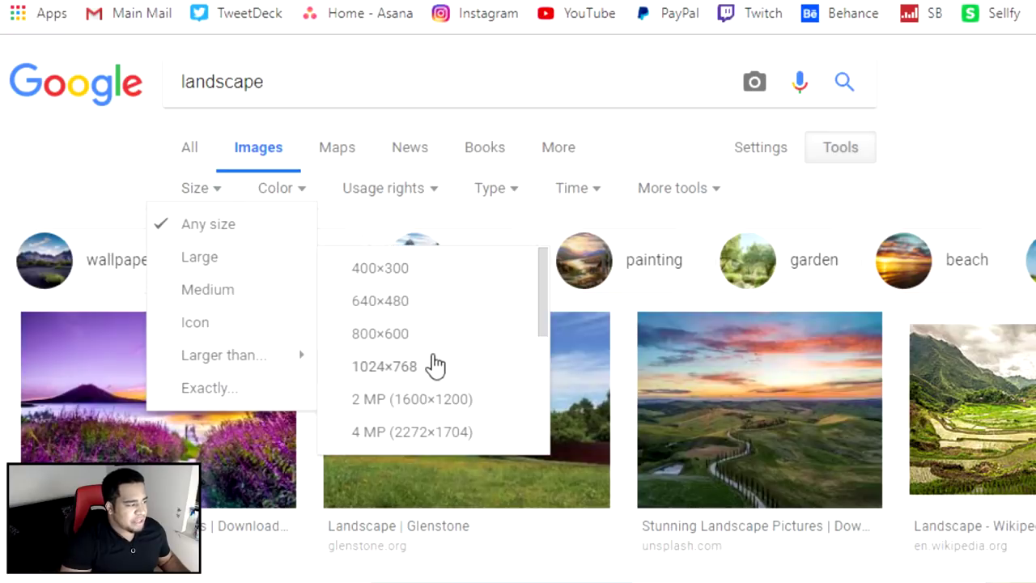
scroll(437, 364, down, 2)
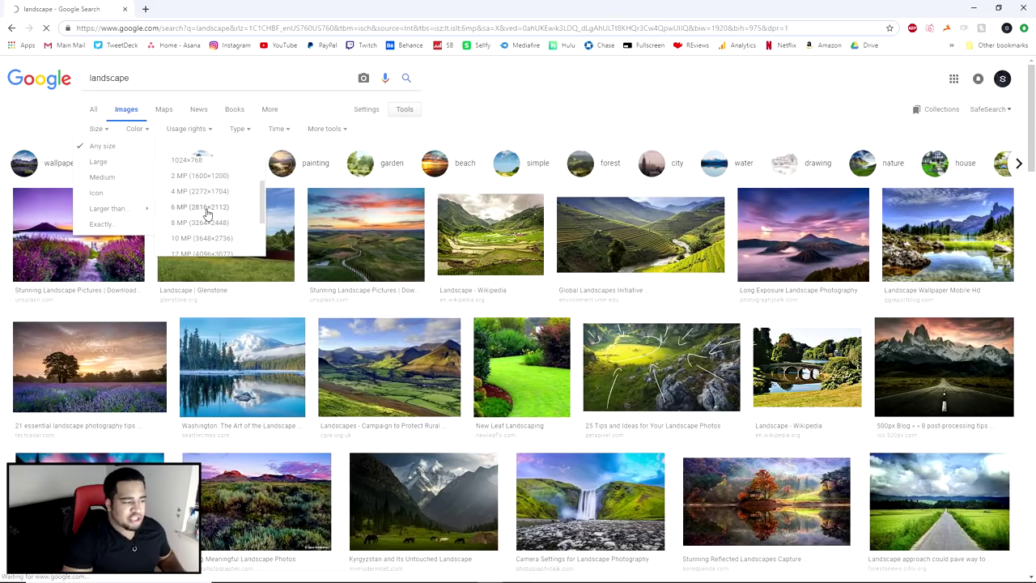
click(420, 357)
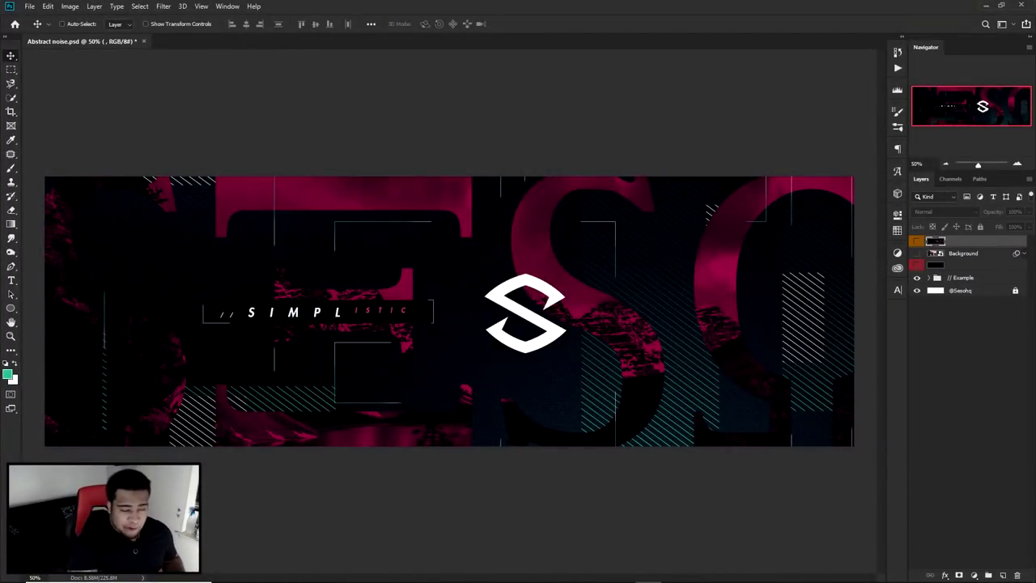
In Photoshop, show the red-labelled black fill layer above the // Example group and select it
click(918, 265)
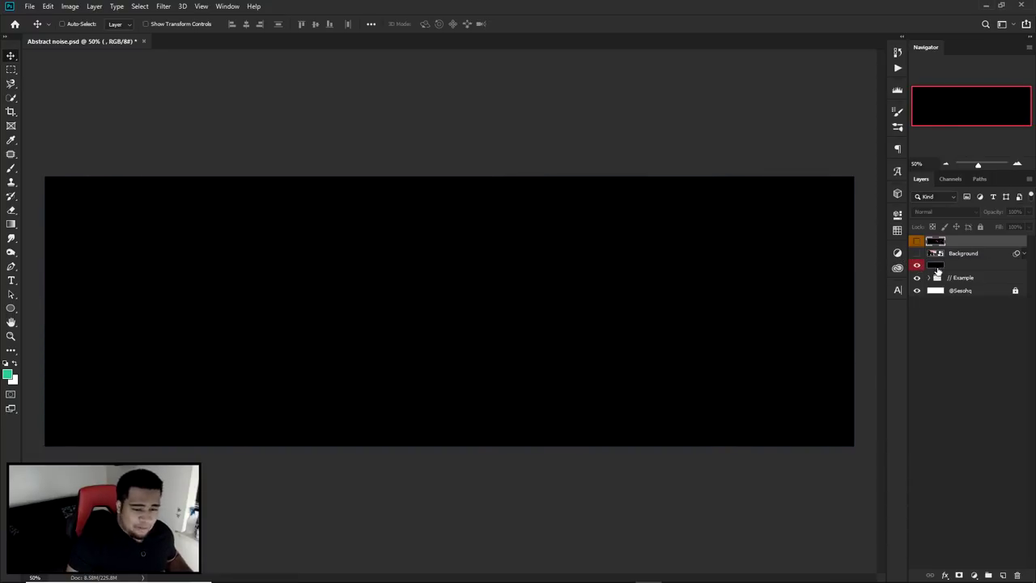
click(937, 256)
click(957, 268)
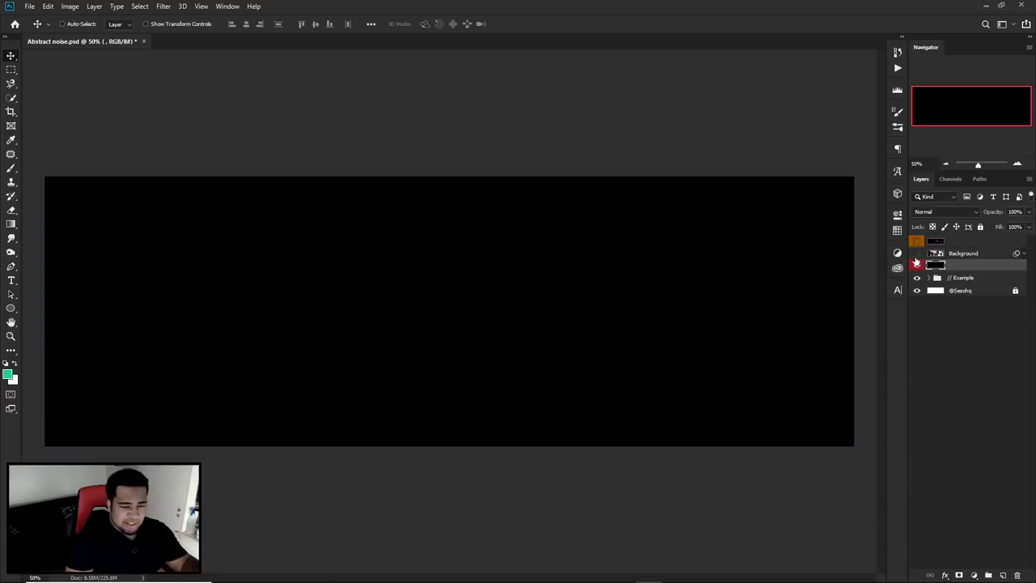
Preview the Background landscape photo and the orange-labelled finished design one after the other, hiding each again
click(916, 254)
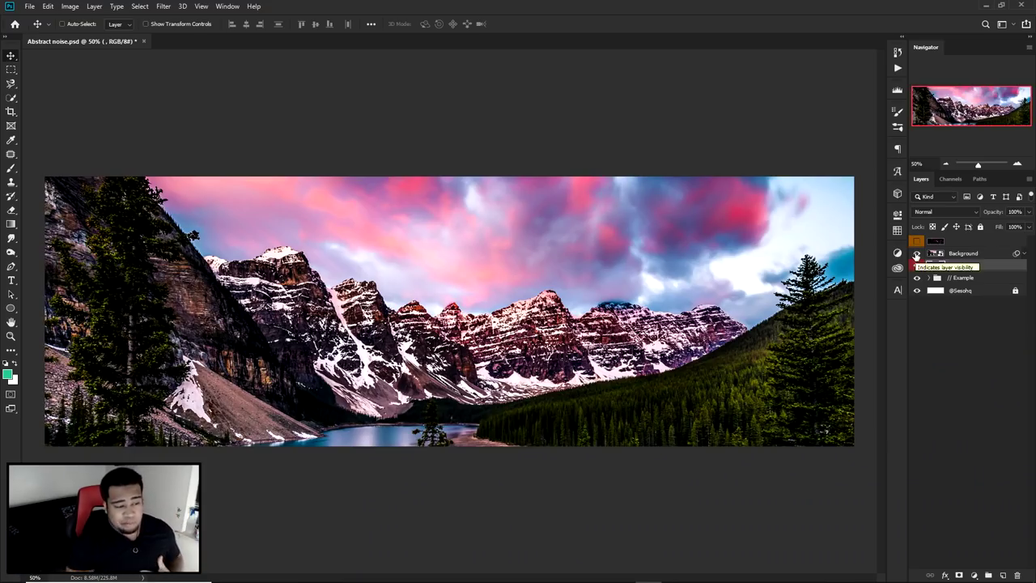
click(916, 254)
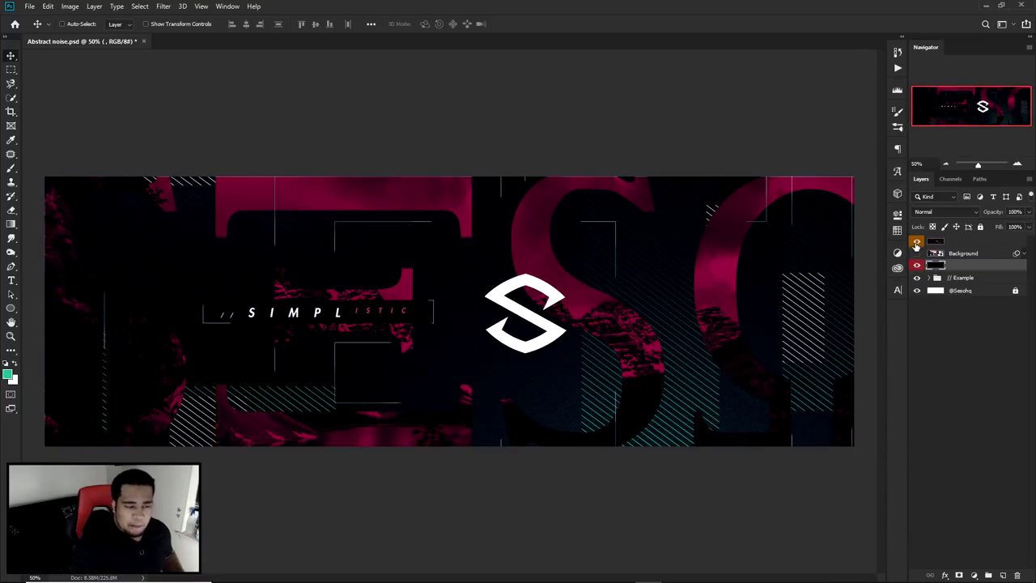
click(917, 243)
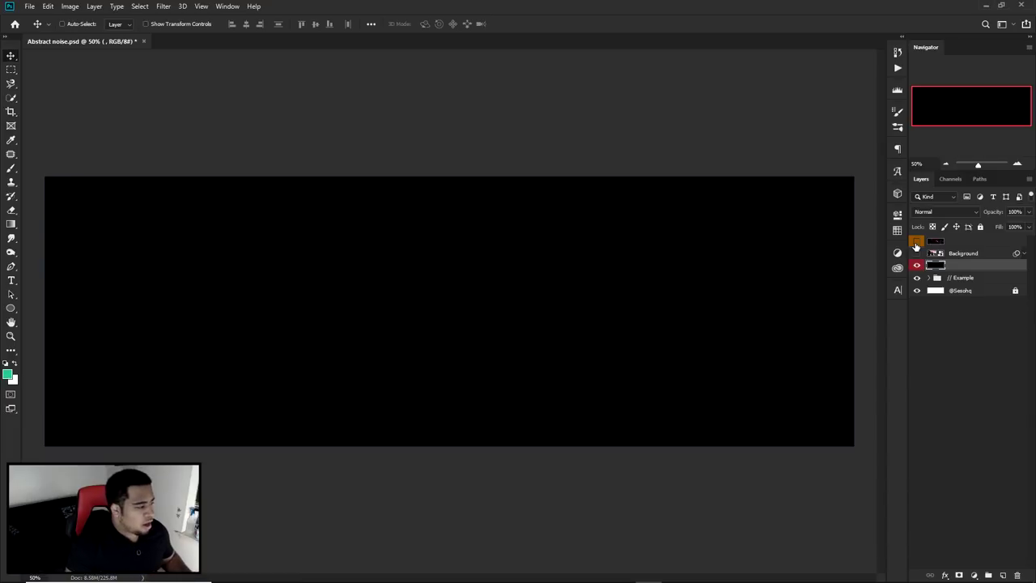
click(6, 378)
click(515, 259)
drag(877, 366, 591, 176)
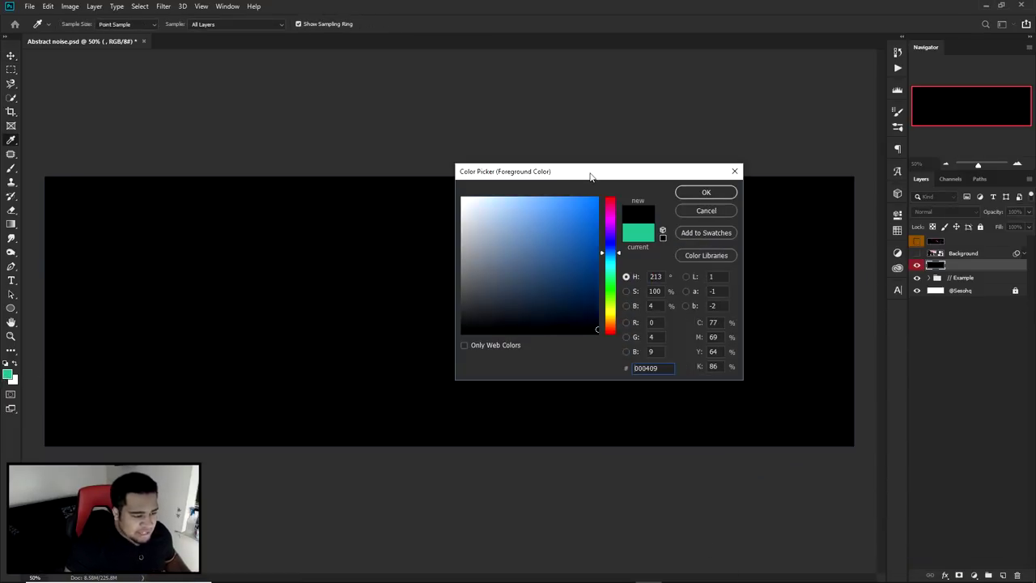
double_click(643, 368)
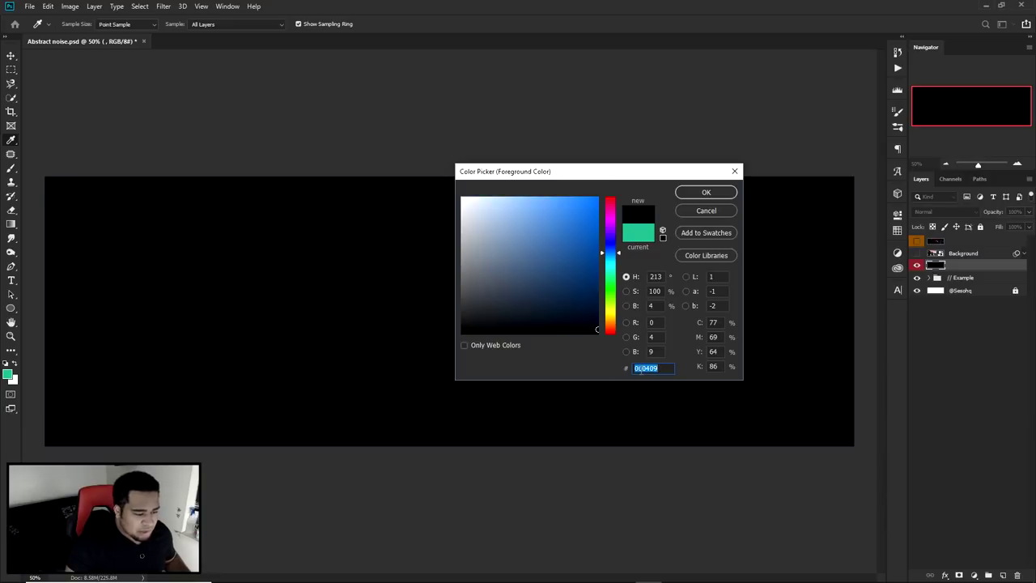
drag(649, 178, 802, 95)
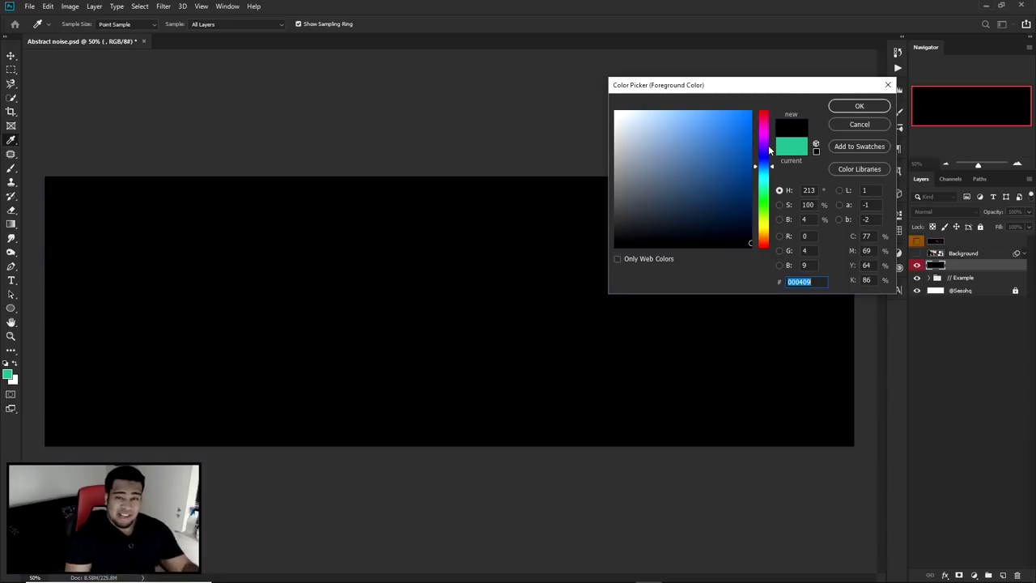
drag(766, 140, 765, 116)
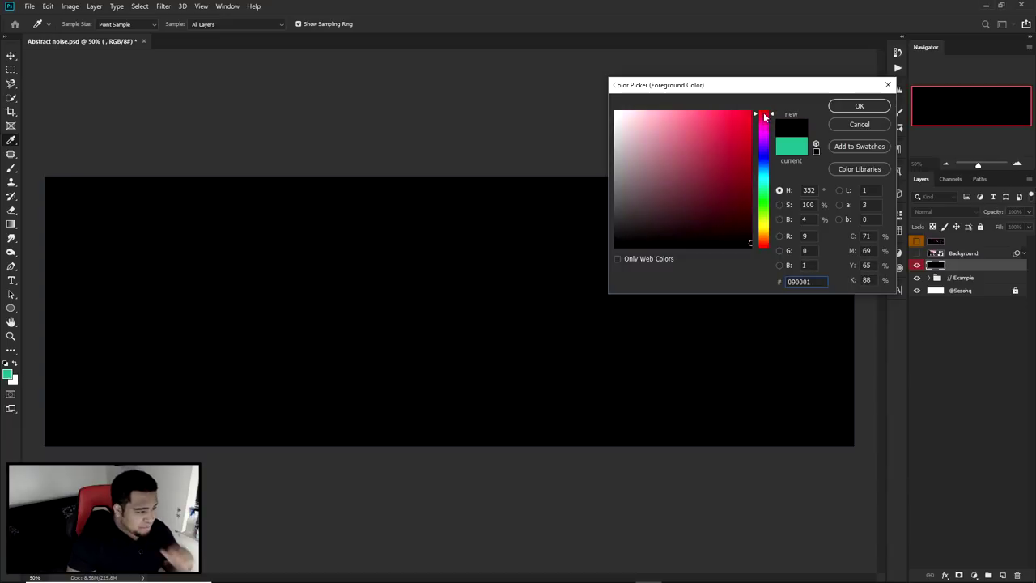
drag(762, 124, 762, 133)
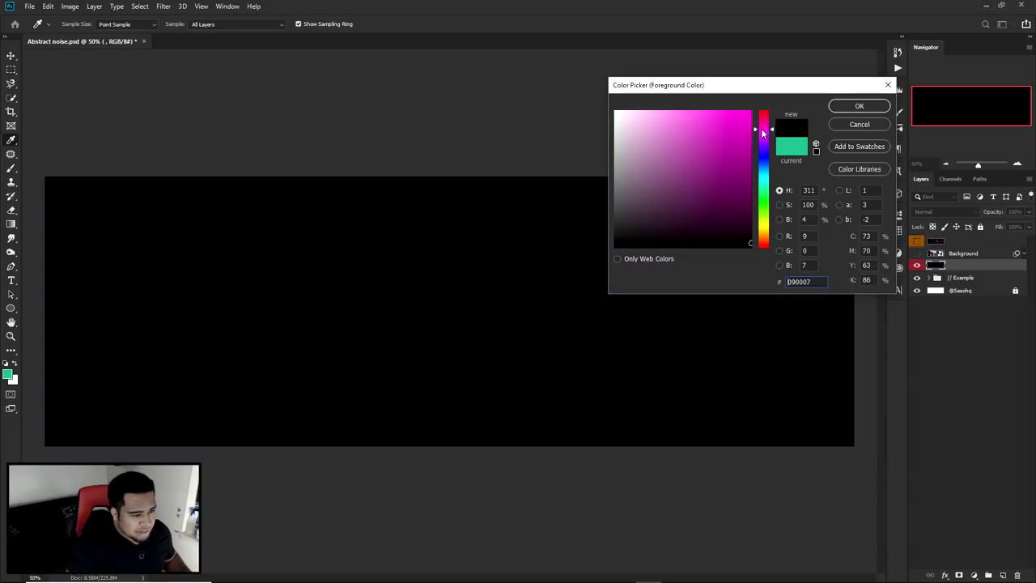
click(858, 125)
double_click(984, 265)
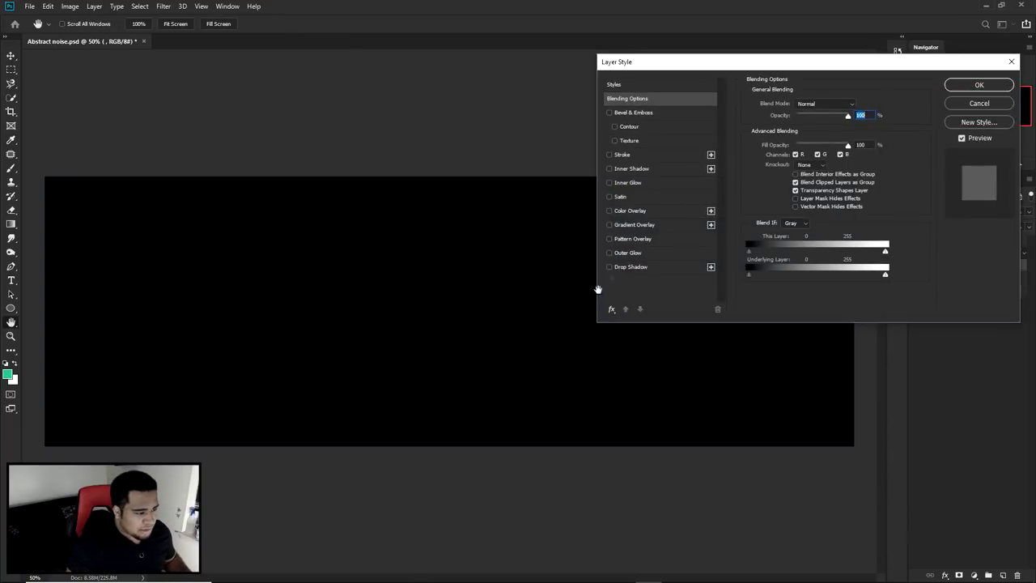
click(631, 210)
click(979, 85)
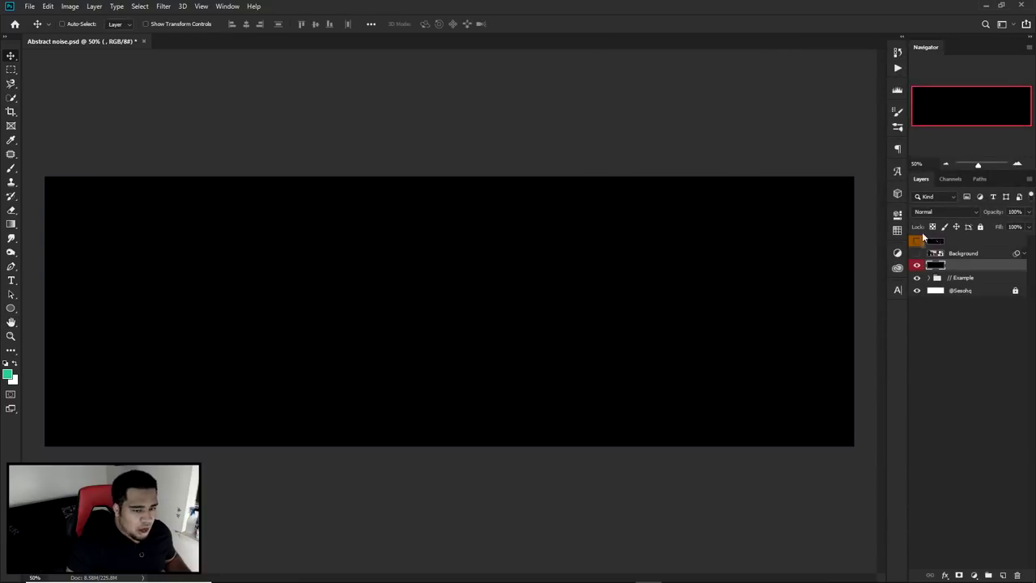
Set the foreground colour to the near-black navy #000409 sampled from the canvas
click(7, 373)
click(650, 342)
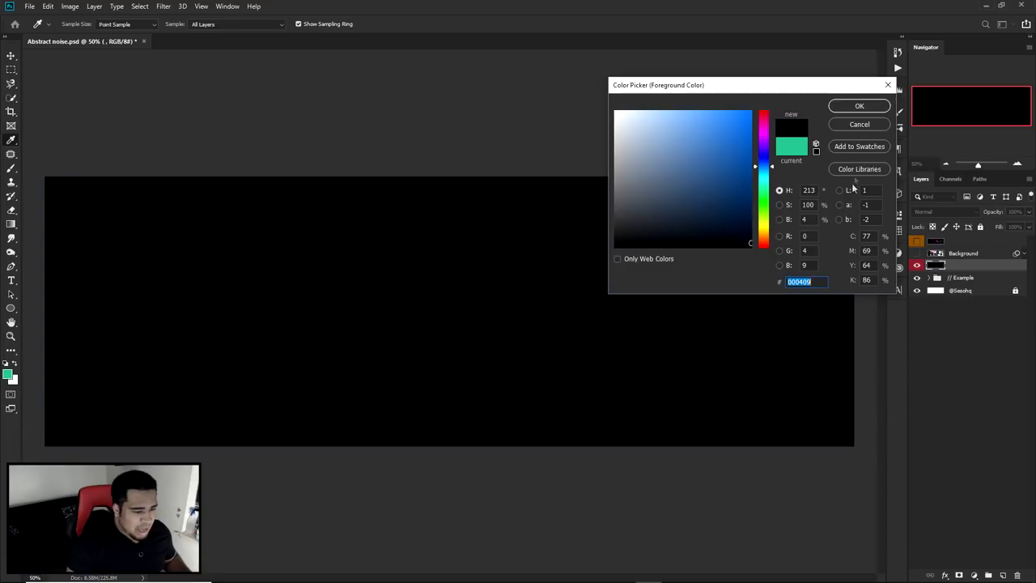
click(860, 106)
Try a Color Overlay on the black fill layer with other dark hues such as #090004 and #090100, and cancel it
double_click(986, 268)
click(630, 210)
click(856, 104)
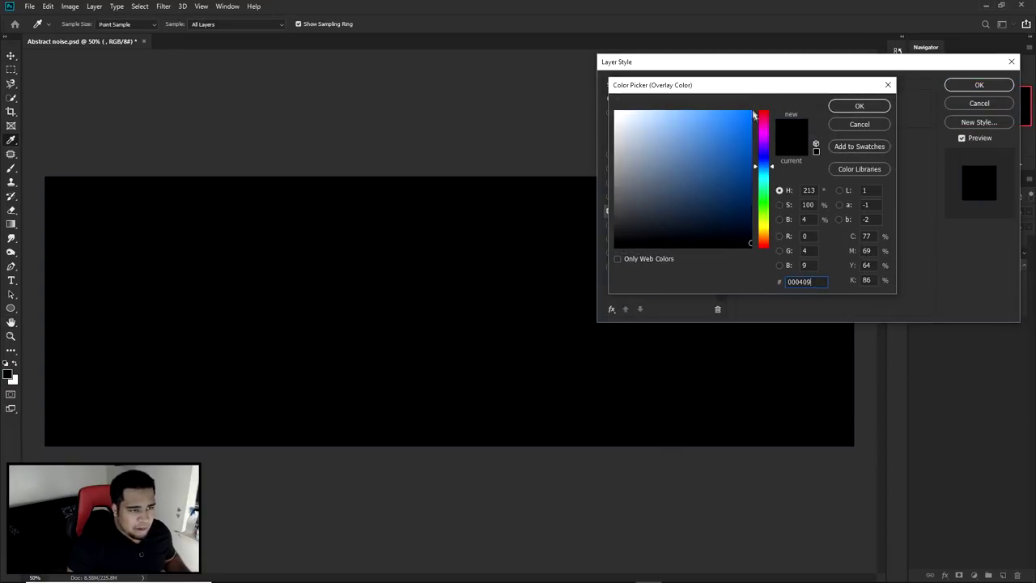
drag(658, 91, 648, 284)
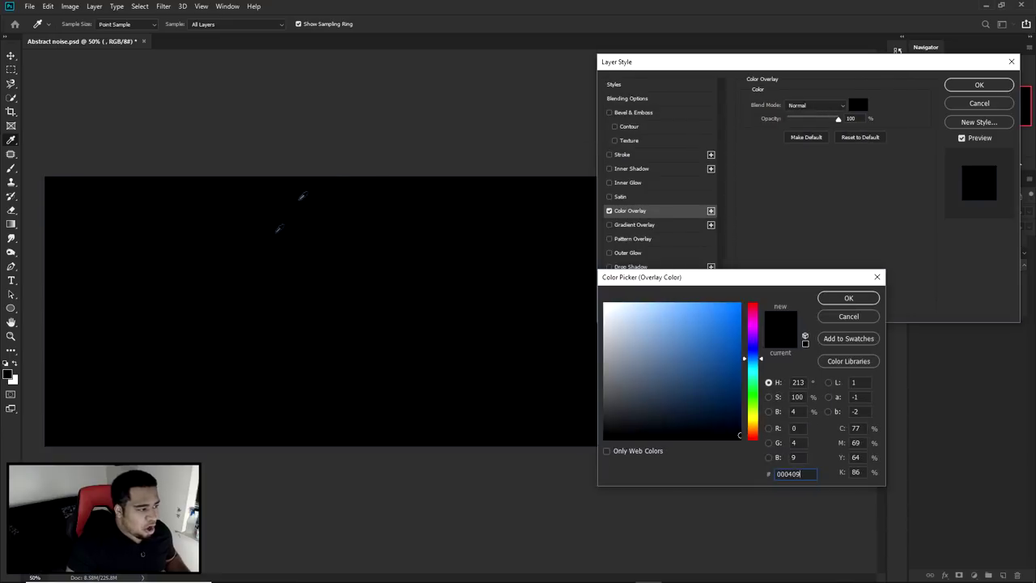
mouse_move(752, 317)
mouse_down()
mouse_move(753, 305)
mouse_move(752, 314)
mouse_up()
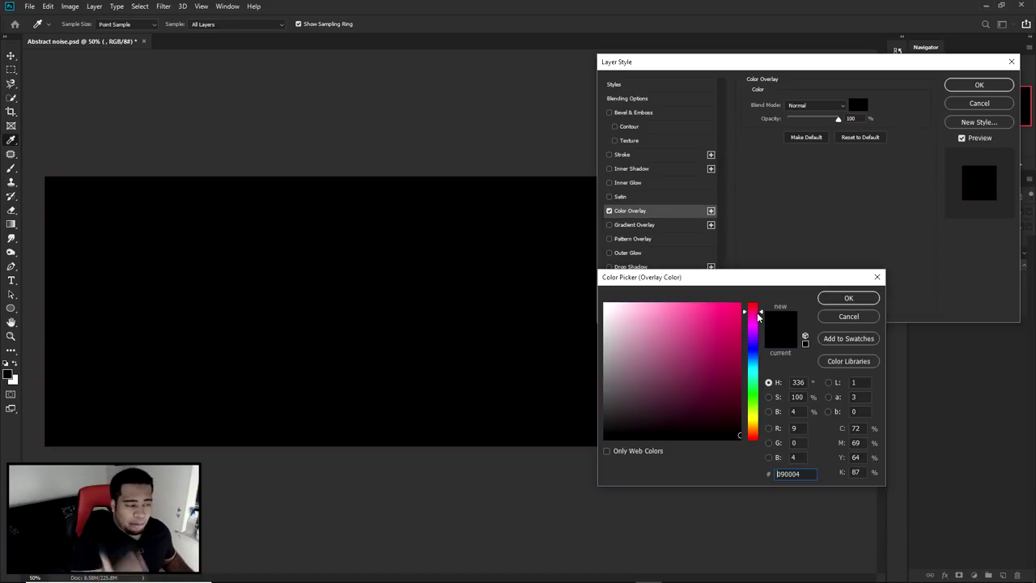
drag(758, 318, 755, 438)
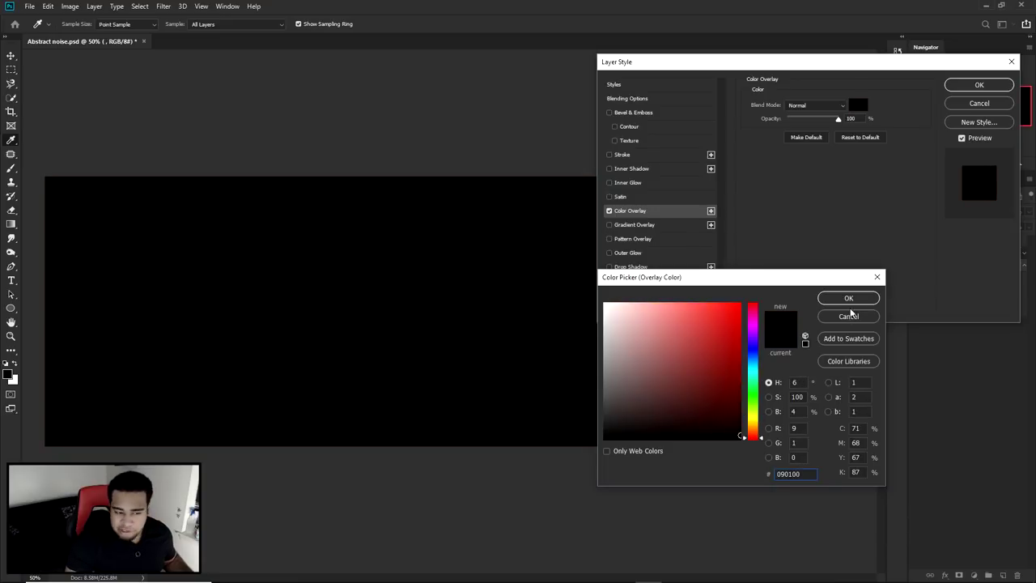
click(849, 314)
click(974, 107)
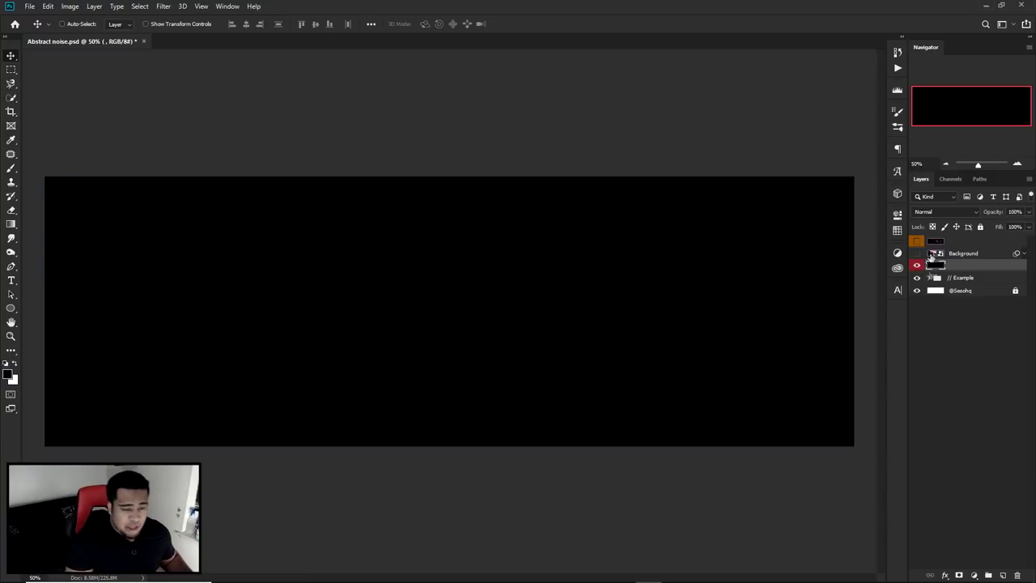
Add a new layer above the black fill layer and set up a soft round brush of 1093 px with 0% hardness
click(1003, 575)
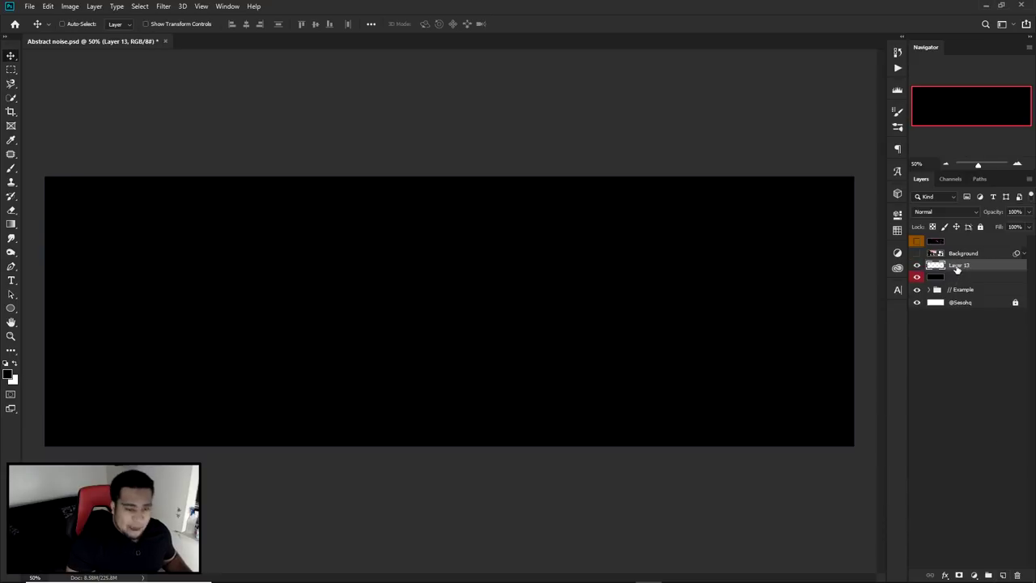
key(b)
mouse_move(338, 286)
mouse_down()
mouse_move(462, 284)
mouse_move(433, 159)
mouse_move(420, 158)
mouse_up()
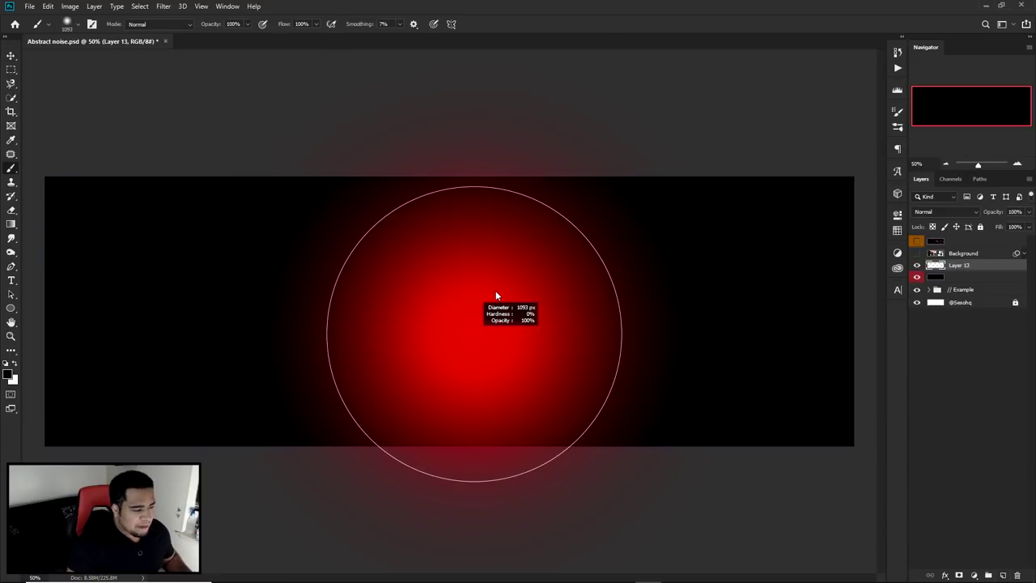
right_click(460, 242)
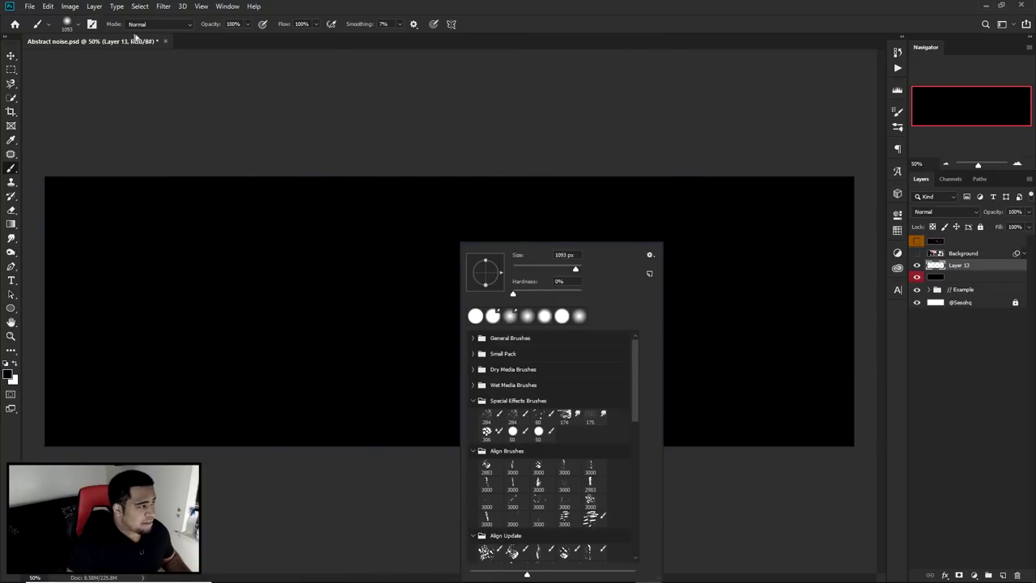
click(77, 29)
click(77, 26)
click(121, 45)
click(113, 71)
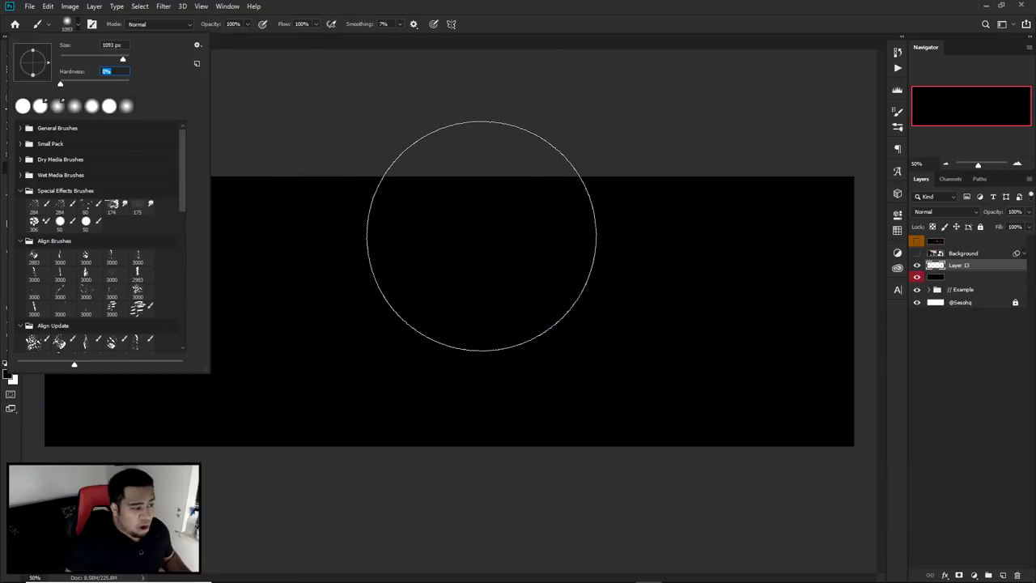
Enlarge the soft round brush to 1228 px for painting on Layer 13
ctrl+right_click(487, 282)
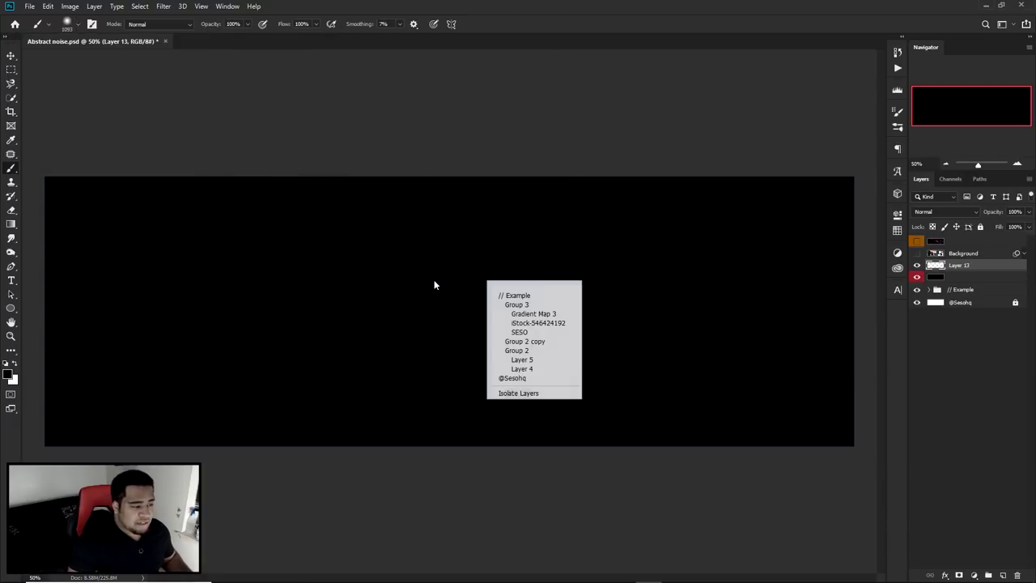
mouse_move(446, 276)
mouse_down()
mouse_move(400, 277)
mouse_move(590, 279)
mouse_move(256, 280)
mouse_move(479, 273)
mouse_move(323, 289)
mouse_move(510, 297)
mouse_move(515, 310)
mouse_move(335, 308)
mouse_move(411, 308)
mouse_move(439, 102)
mouse_move(428, 65)
mouse_up()
mouse_move(453, 353)
mouse_down()
mouse_move(462, 393)
mouse_move(468, 122)
mouse_up()
mouse_move(485, 267)
mouse_down()
mouse_move(816, 284)
mouse_move(543, 292)
mouse_move(444, 282)
mouse_move(428, 259)
mouse_up()
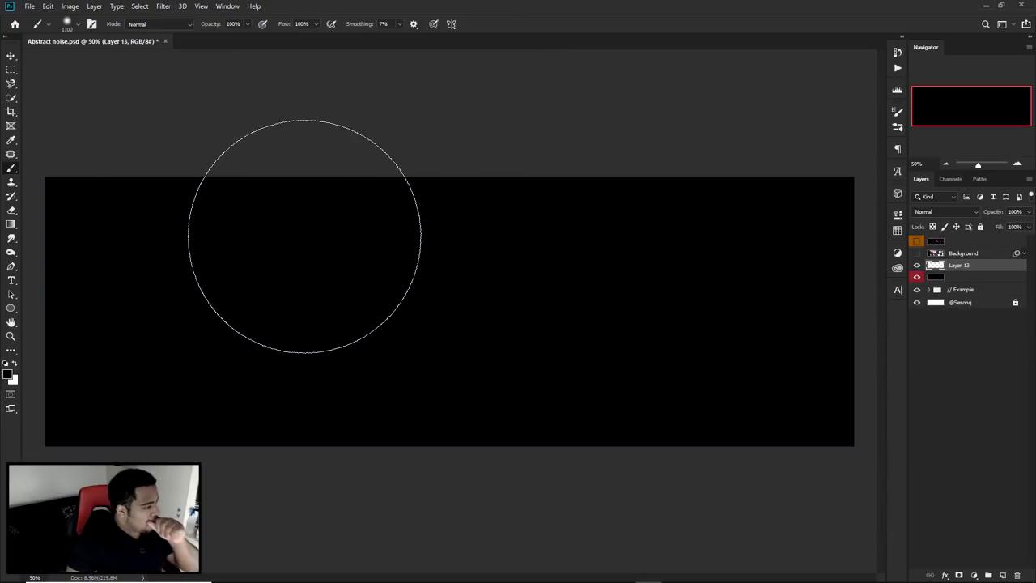
drag(377, 282, 398, 289)
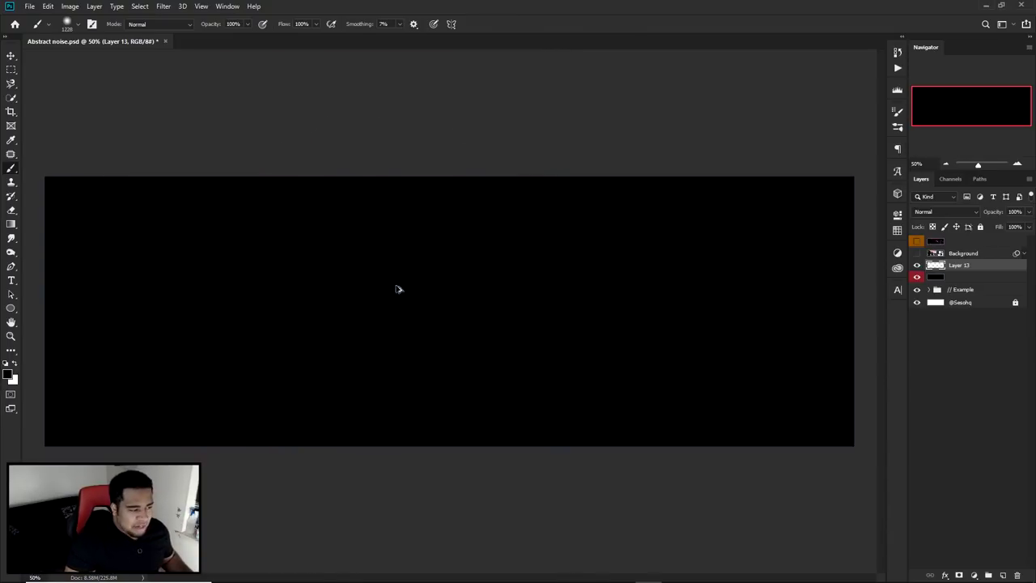
Set the foreground colour to the dark navy #121e2e
click(8, 373)
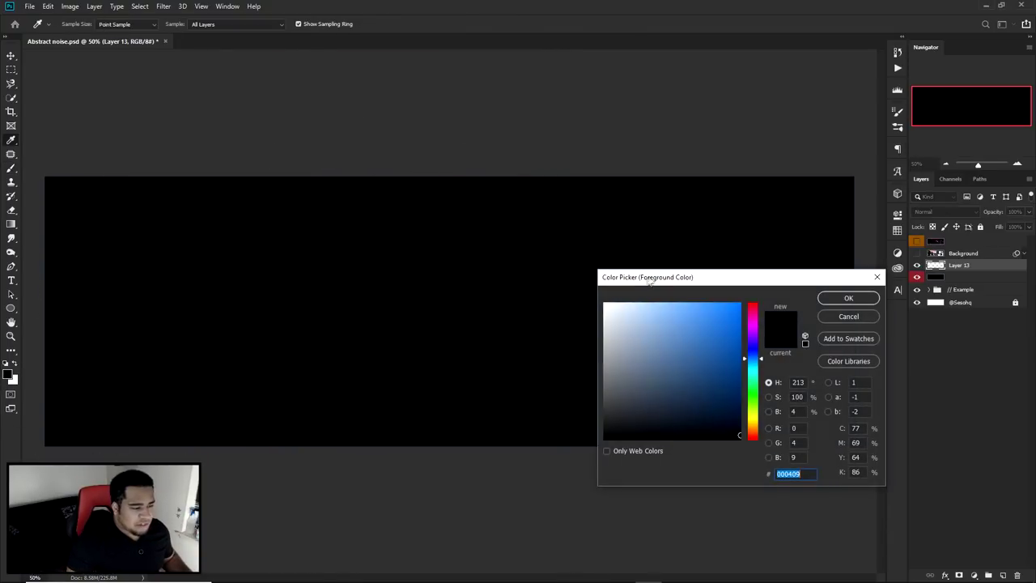
drag(651, 280, 552, 193)
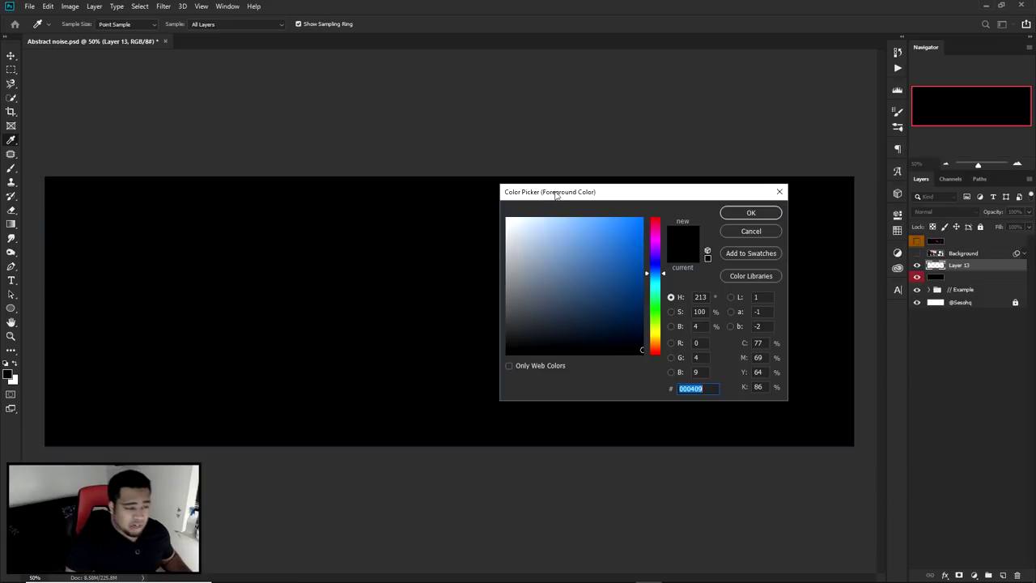
drag(611, 333, 591, 329)
double_click(701, 388)
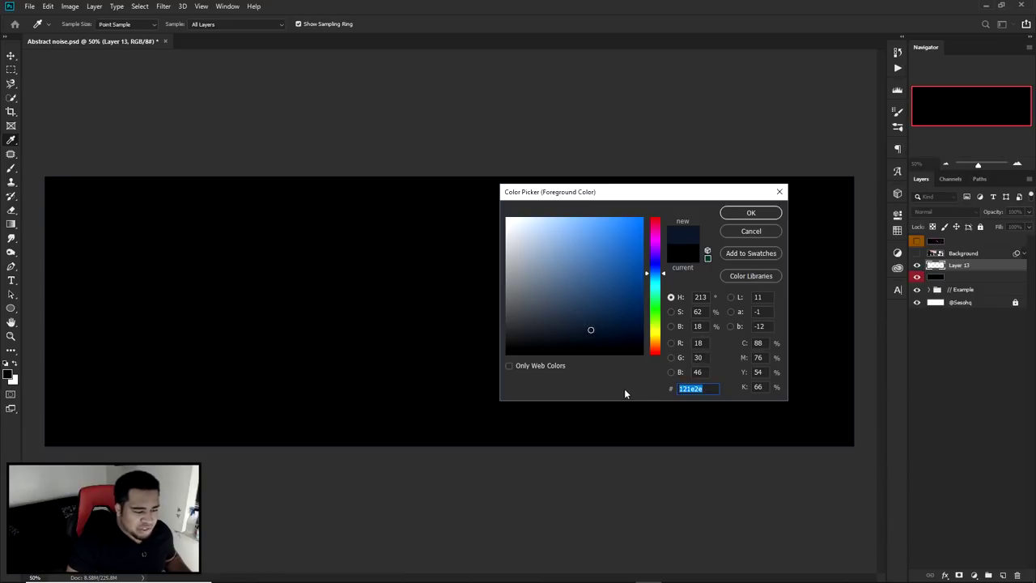
click(741, 215)
Enlarge the soft brush to 1560 px and paint navy glows over the lower-right and upper-left edges of the canvas on Layer 13
key(b)
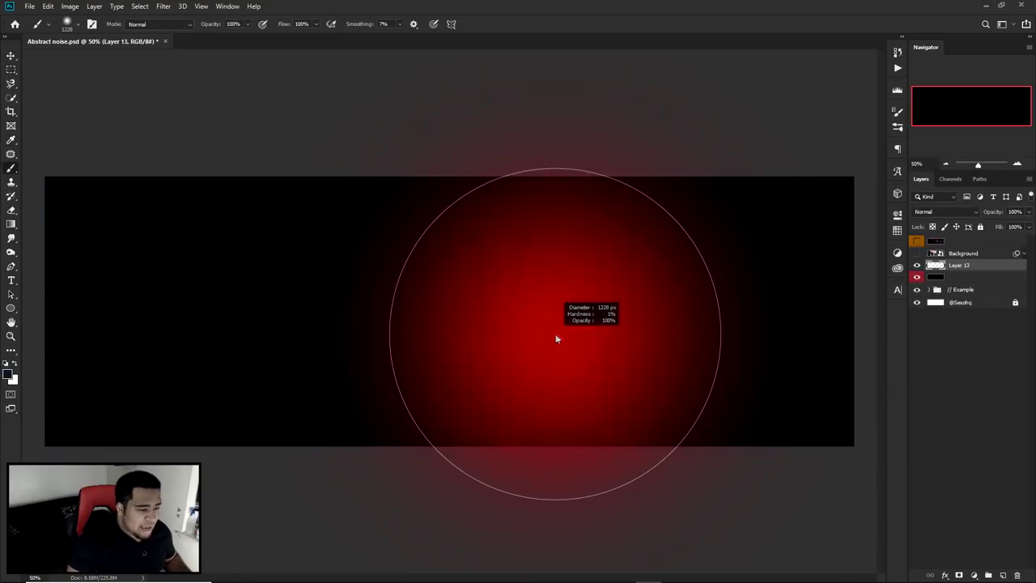
mouse_move(611, 457)
mouse_down()
mouse_move(664, 511)
mouse_move(470, 540)
mouse_up()
key(ctrl+z)
key(bracketright)
click(664, 502)
mouse_move(278, 115)
mouse_down()
mouse_move(359, 92)
mouse_move(242, 106)
mouse_up()
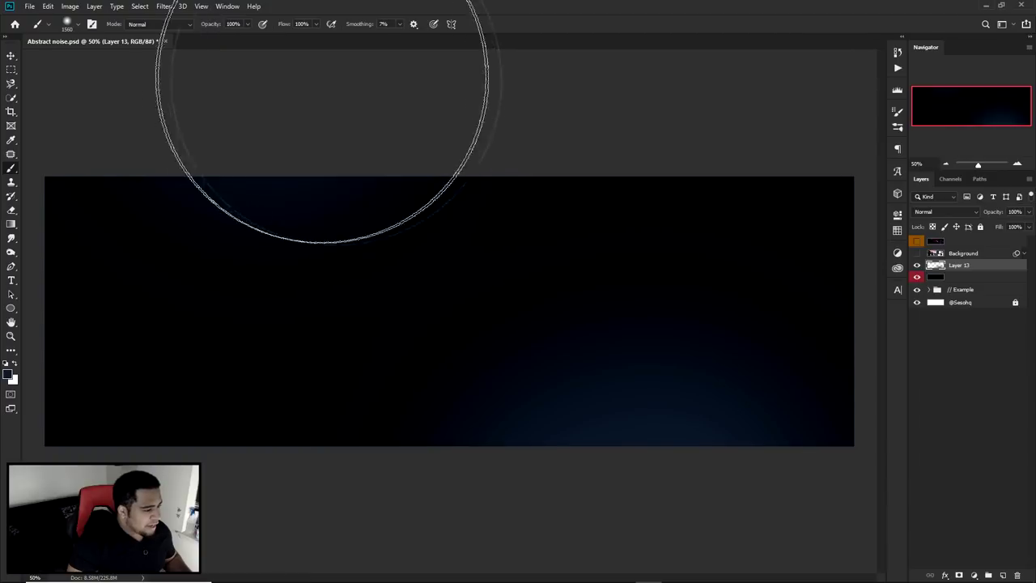
Bring the white Sesohq logo copy out of the // Example group to just above the Background layer, and hide it
key(v)
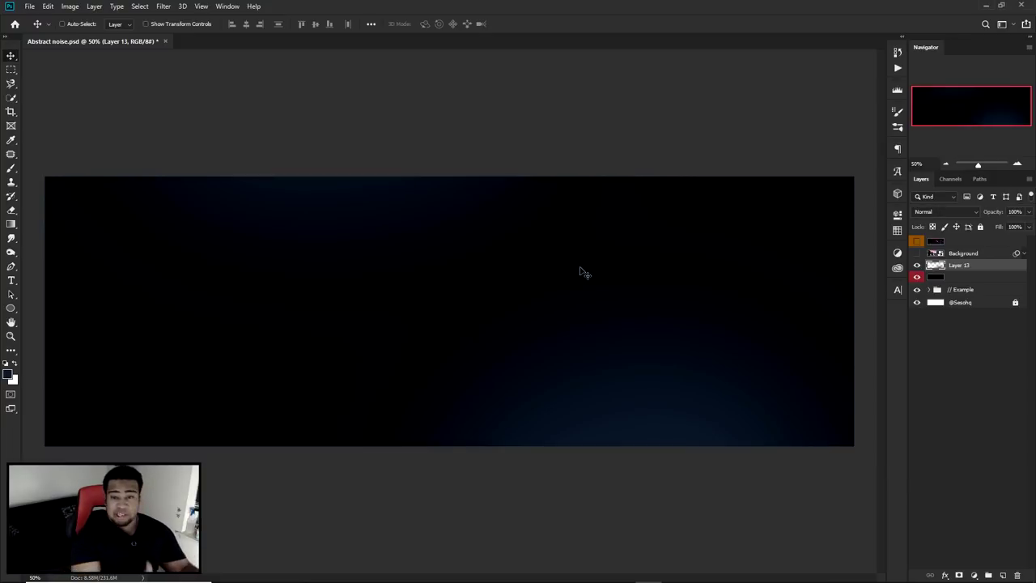
click(936, 290)
click(929, 290)
drag(976, 317, 963, 248)
click(928, 323)
drag(570, 347, 500, 340)
key(ctrl+minus)
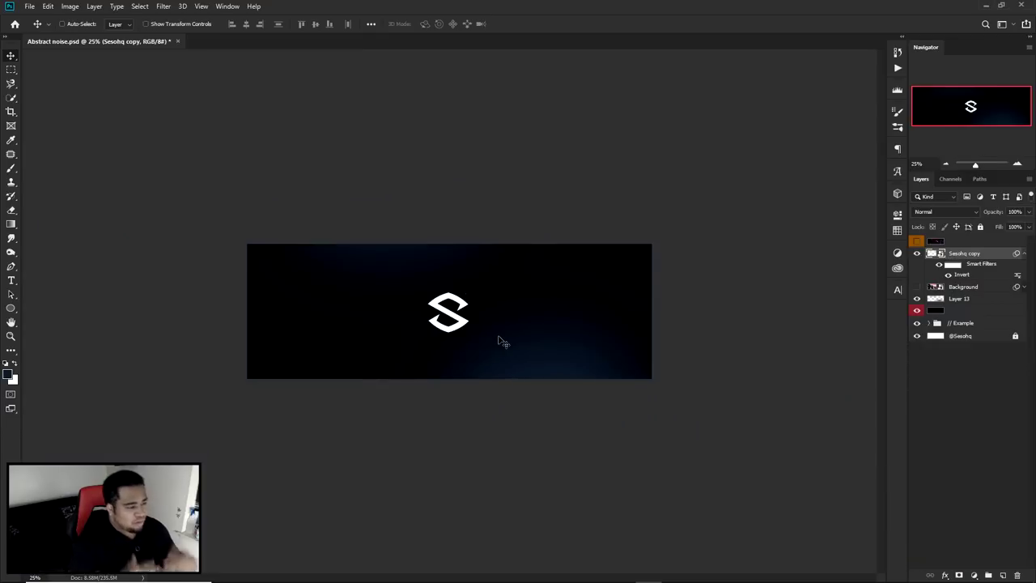
key(ctrl+plus)
click(917, 254)
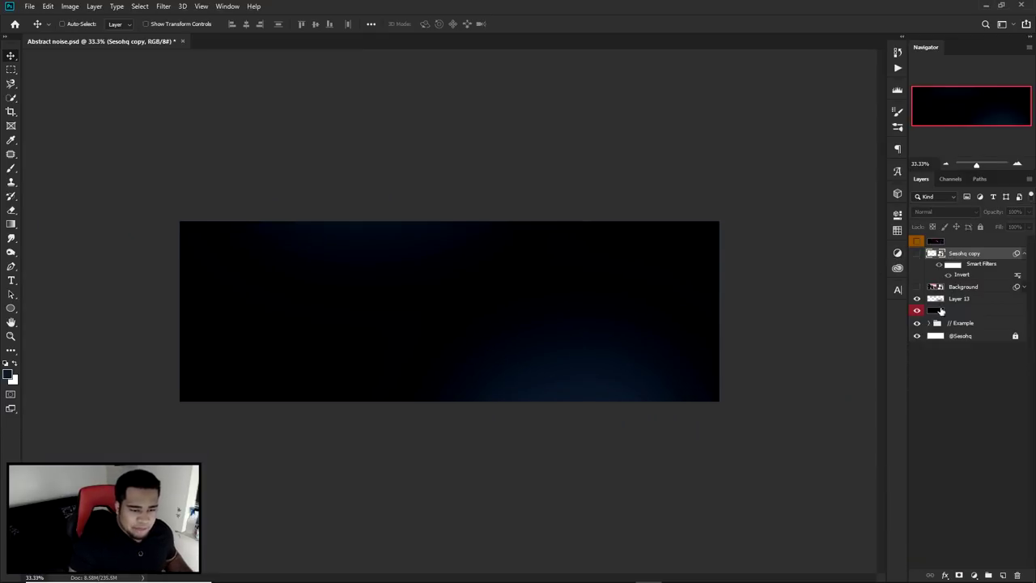
Compare the canvas with and without Layer 13, and duplicate Layer 13 together with the black fill layer
click(971, 301)
click(918, 298)
click(918, 299)
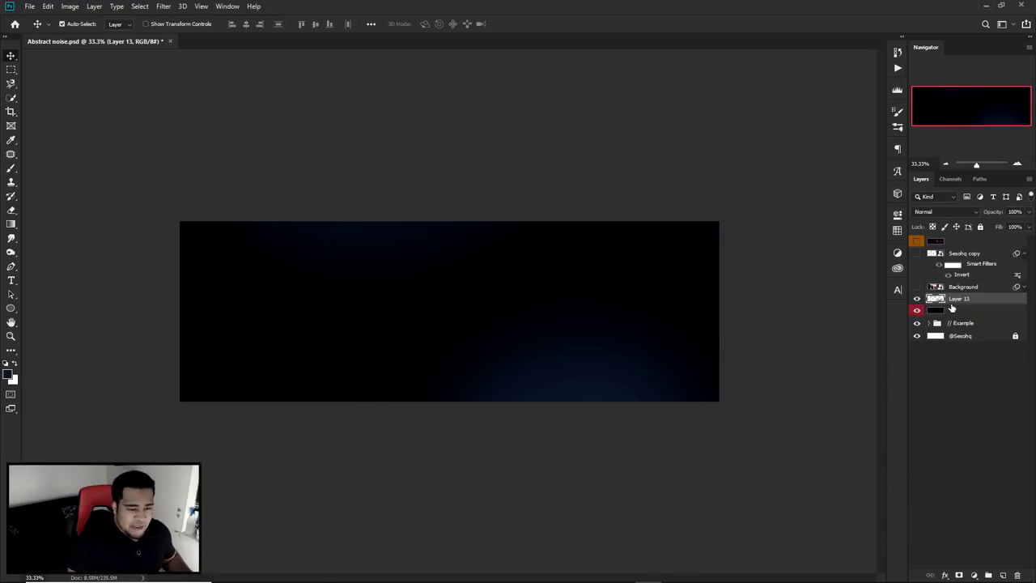
ctrl+click(958, 312)
key(ctrl+j)
key(ctrl)
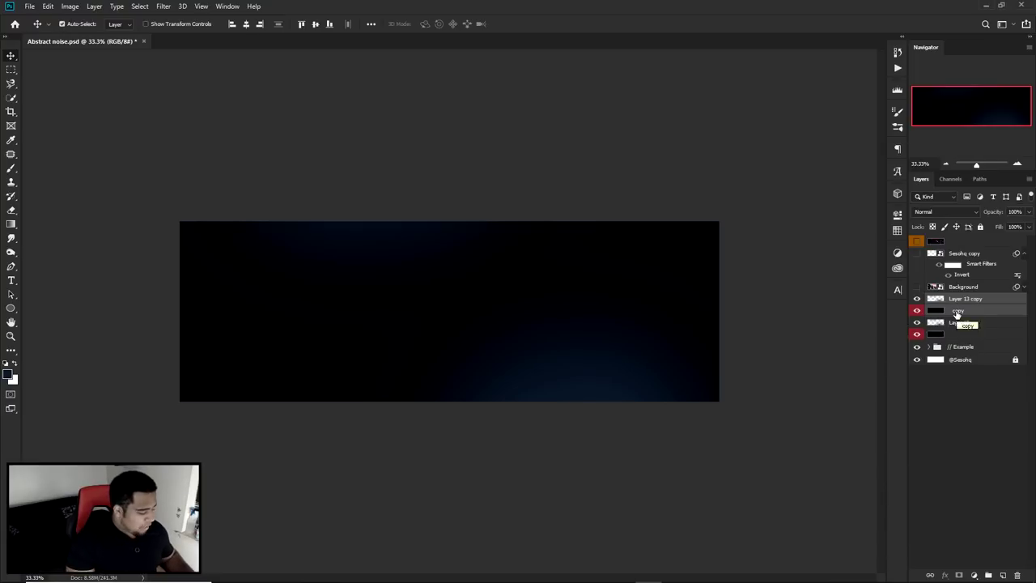
Merge the duplicates of Layer 13 and the black fill layer into a single layer
key(ctrl+e)
key(ctrl+z)
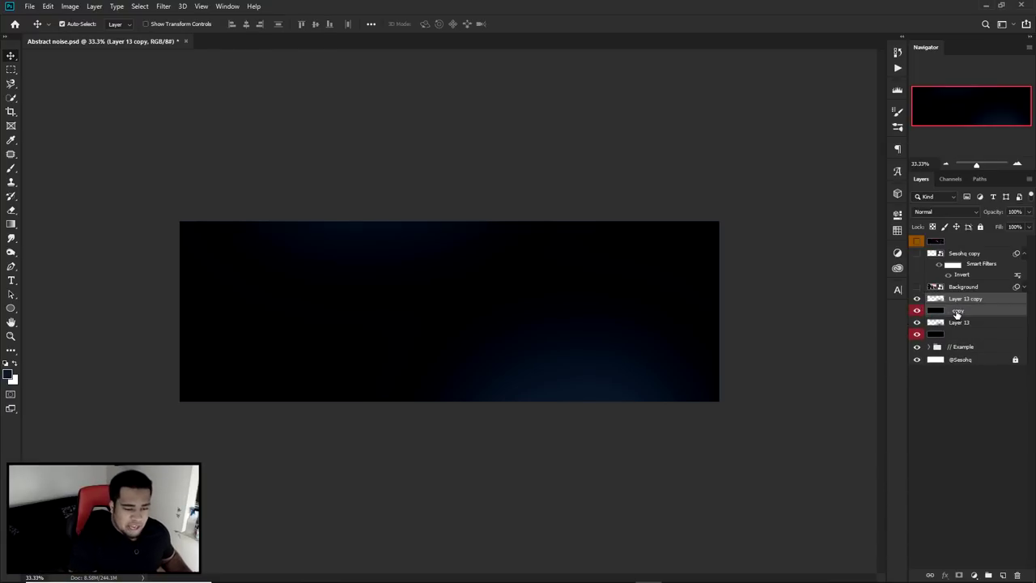
key(ctrl+e)
key(ctrl+e)
ctrl+click(967, 311)
drag(985, 315, 1004, 574)
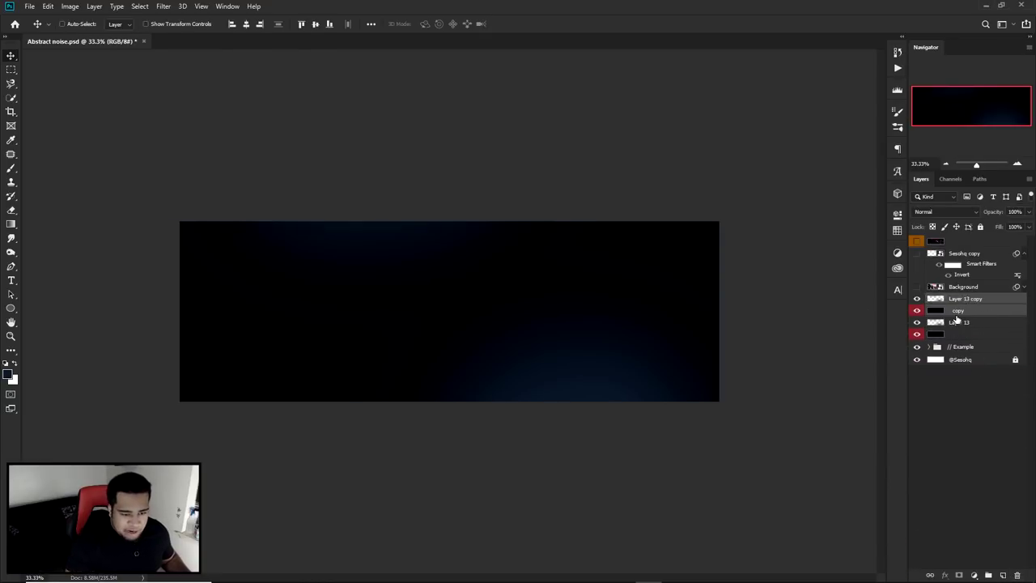
right_click(959, 318)
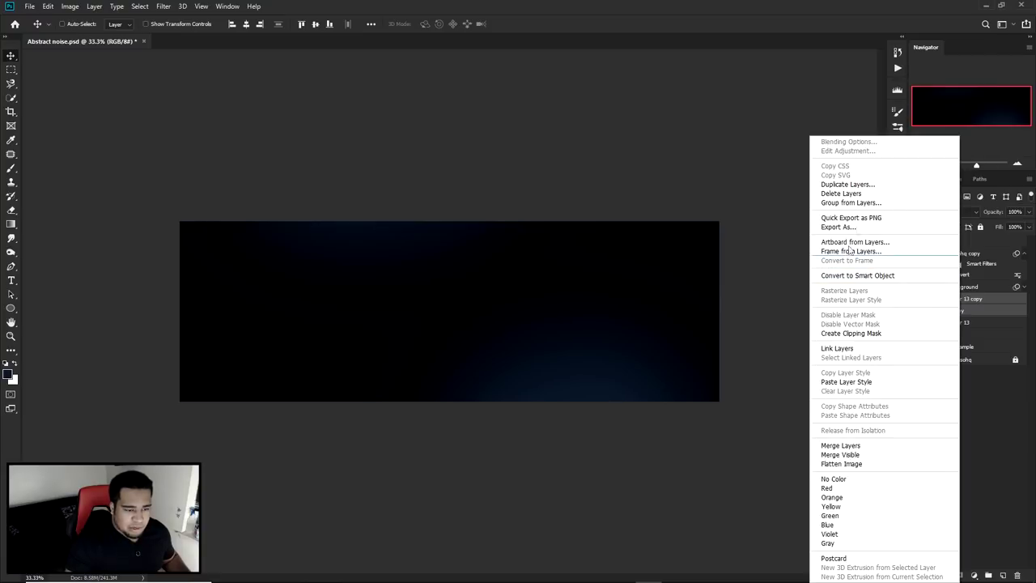
click(858, 445)
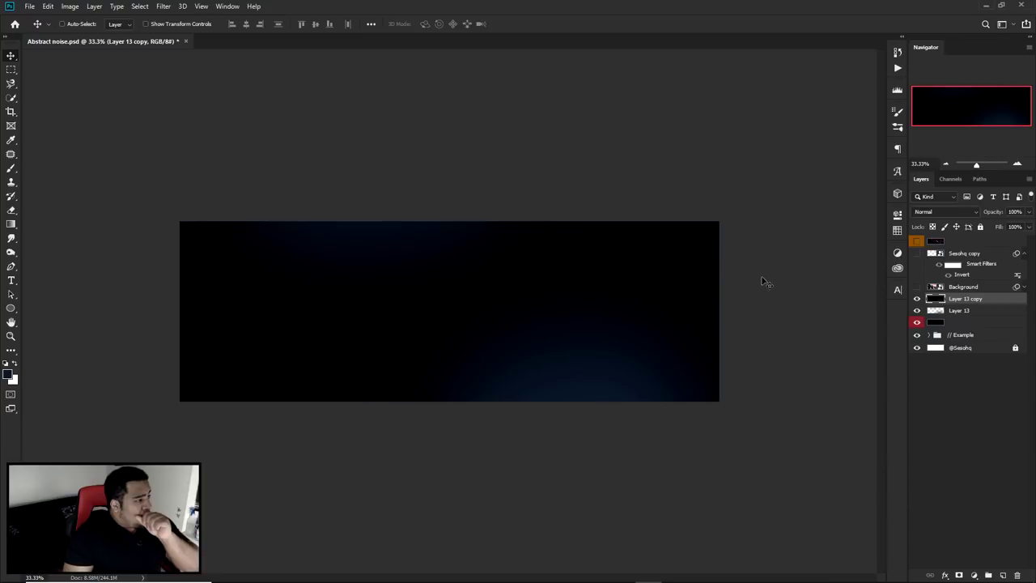
Try monochromatic Gaussian noise of 6% and 4% on the merged layer, and cancel the filter
click(140, 6)
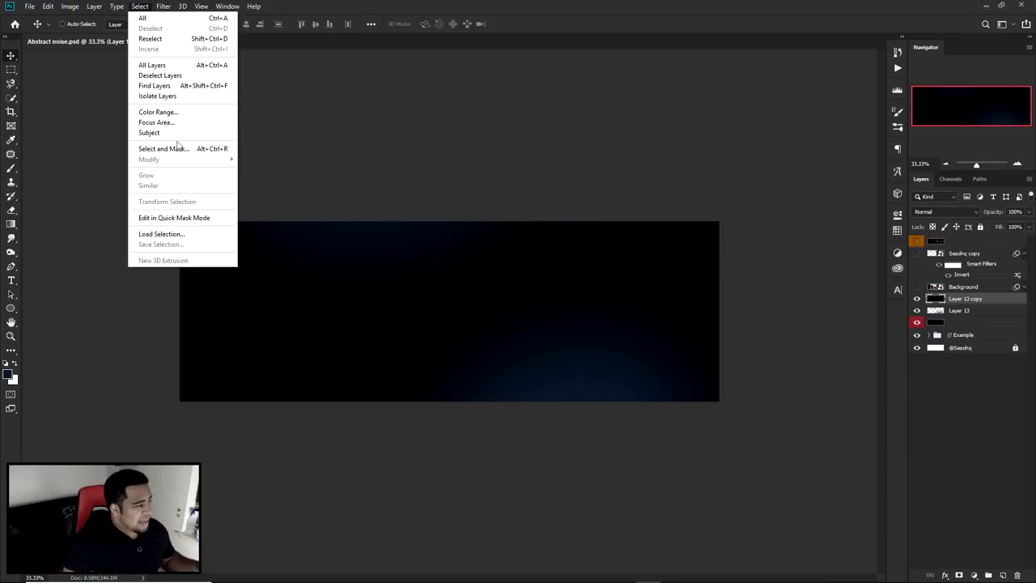
mouse_move(158, 5)
mouse_move(182, 160)
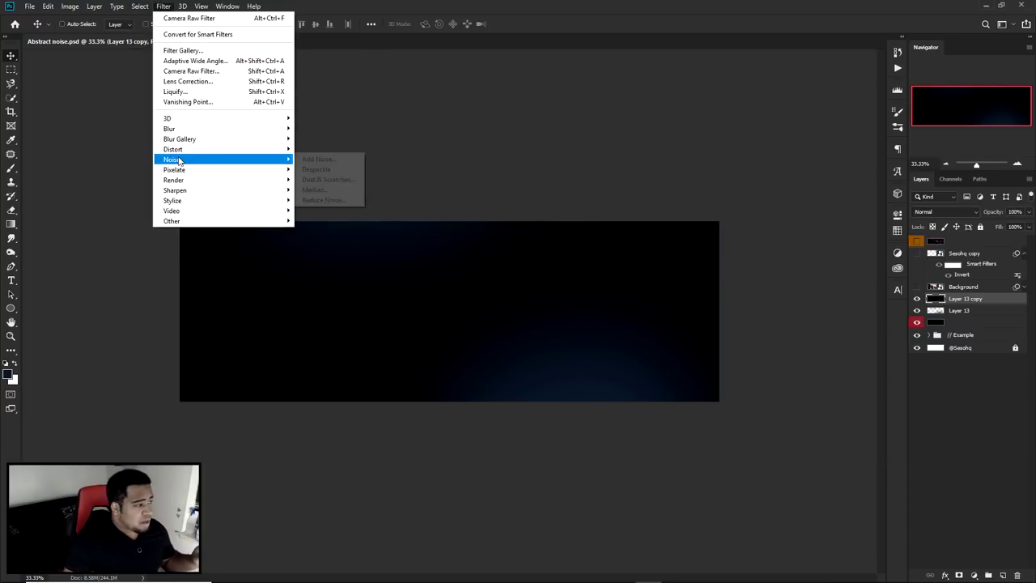
click(317, 160)
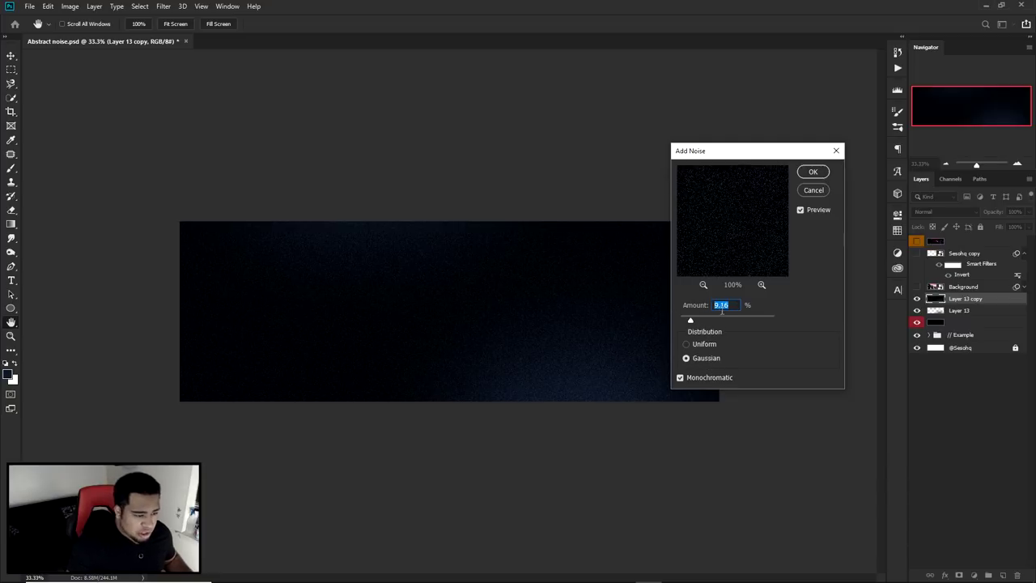
text(6)
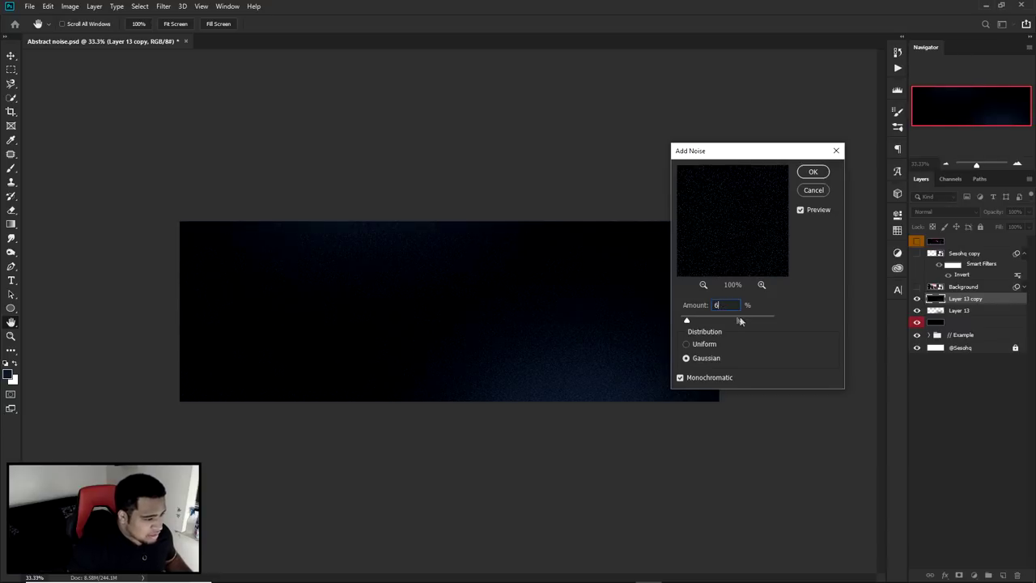
key(BackSpace)
text(4)
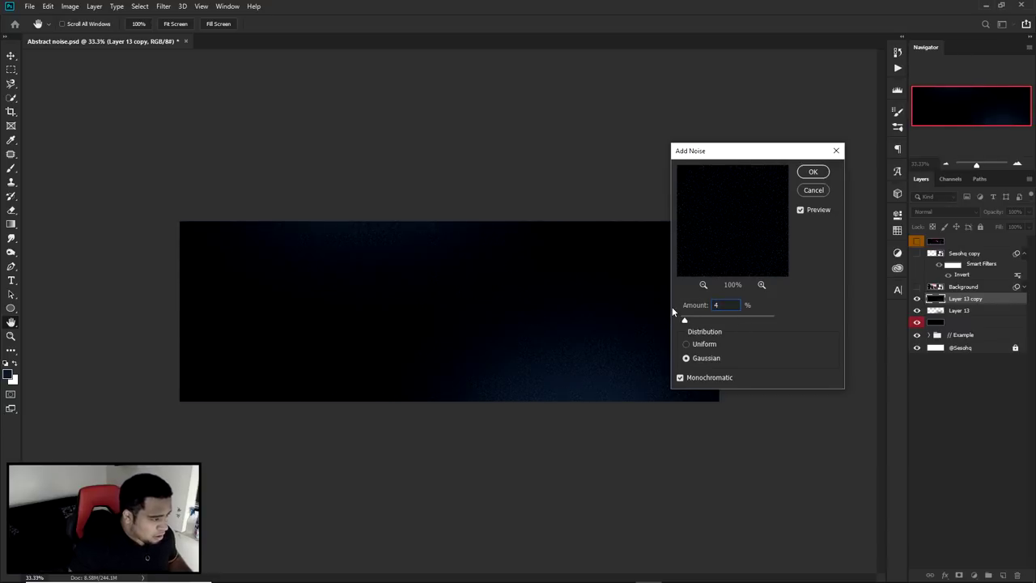
click(817, 191)
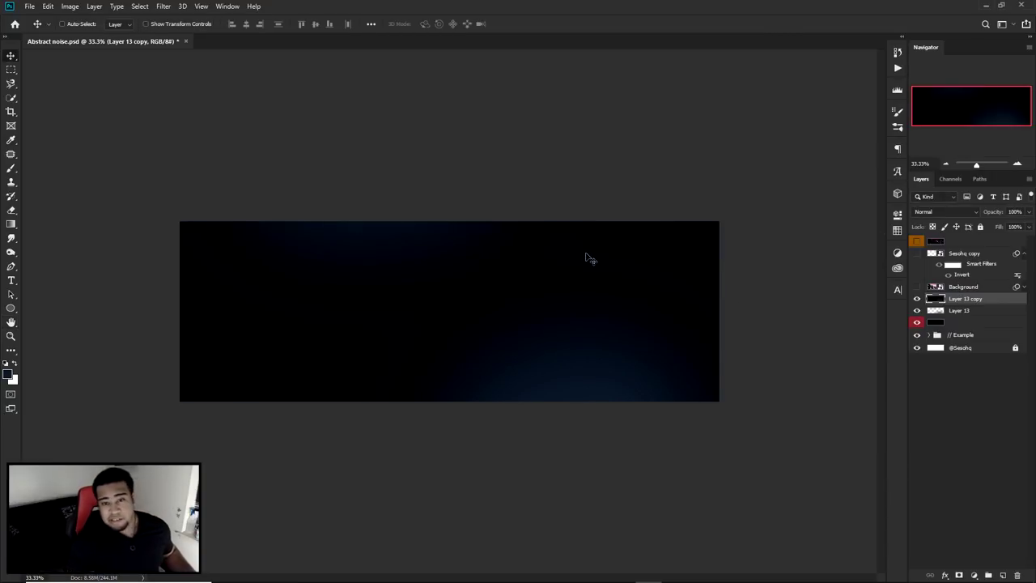
Convert the merged layer to a smart object and apply Add Noise at 9.16%, Gaussian and monochromatic
right_click(984, 298)
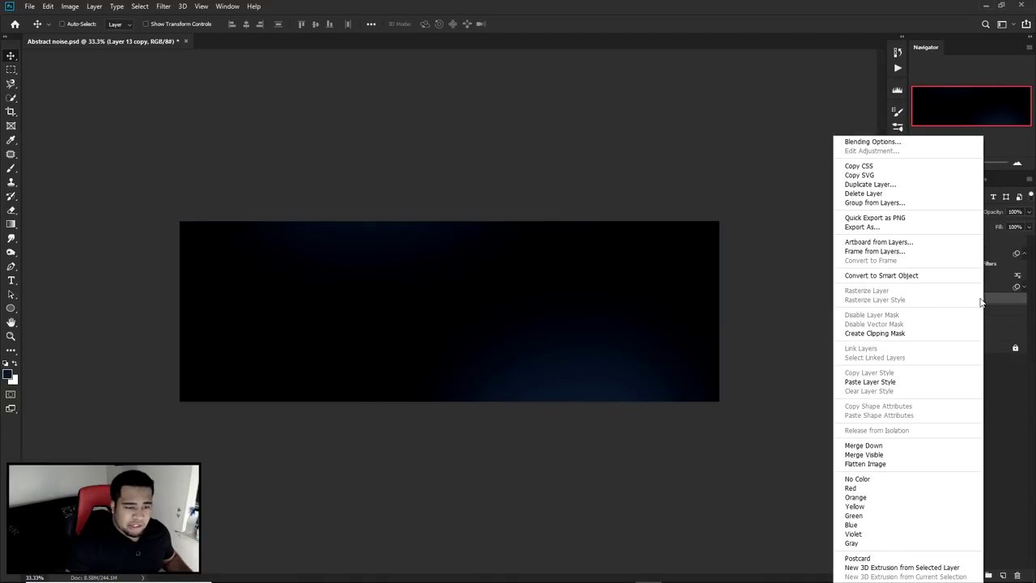
click(872, 279)
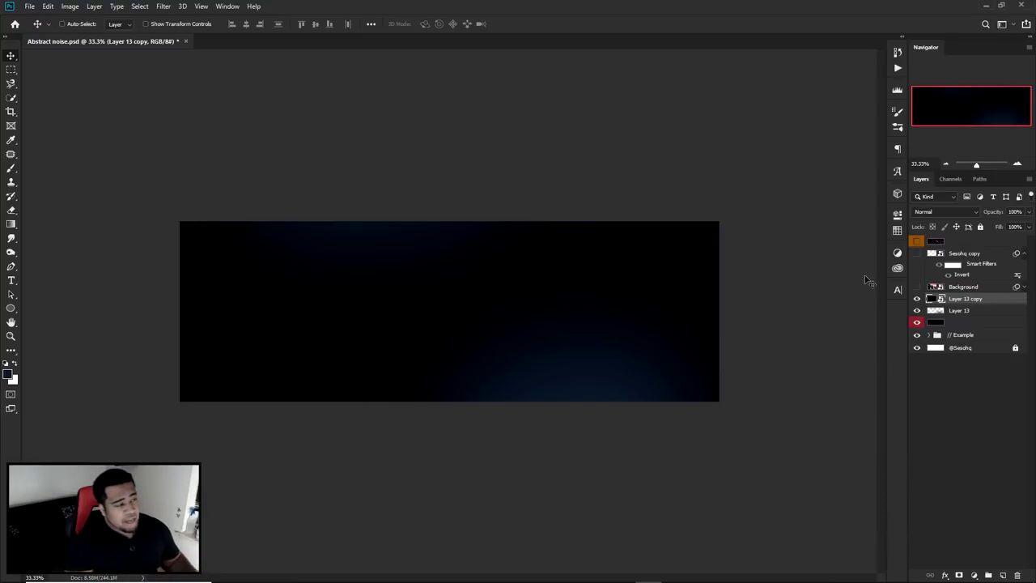
click(164, 6)
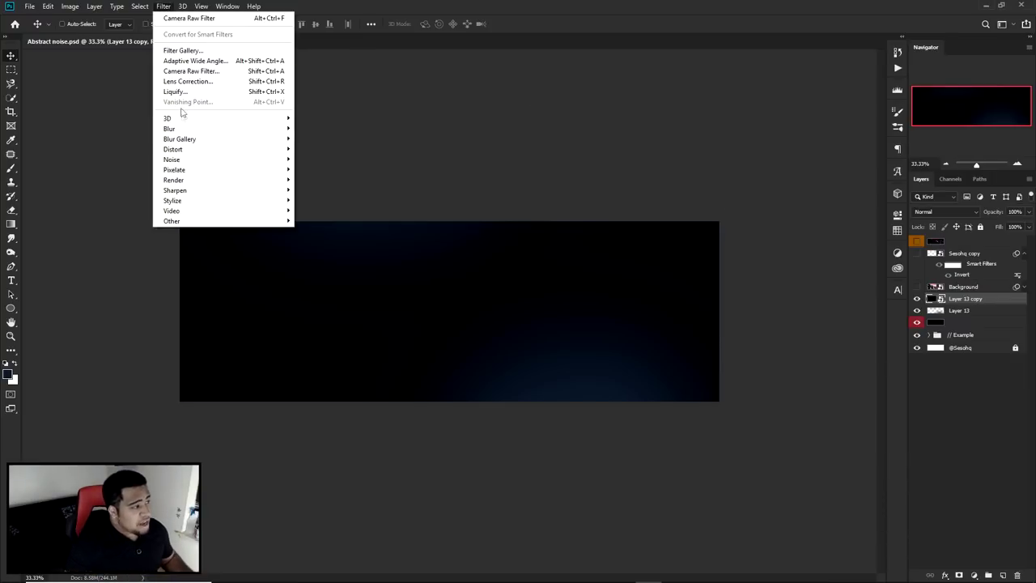
mouse_move(211, 160)
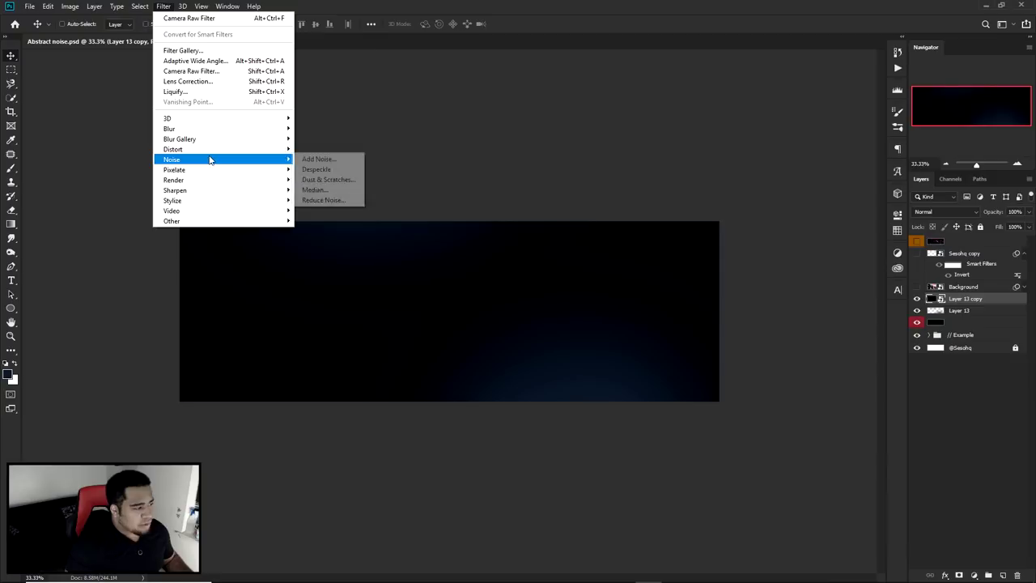
click(311, 160)
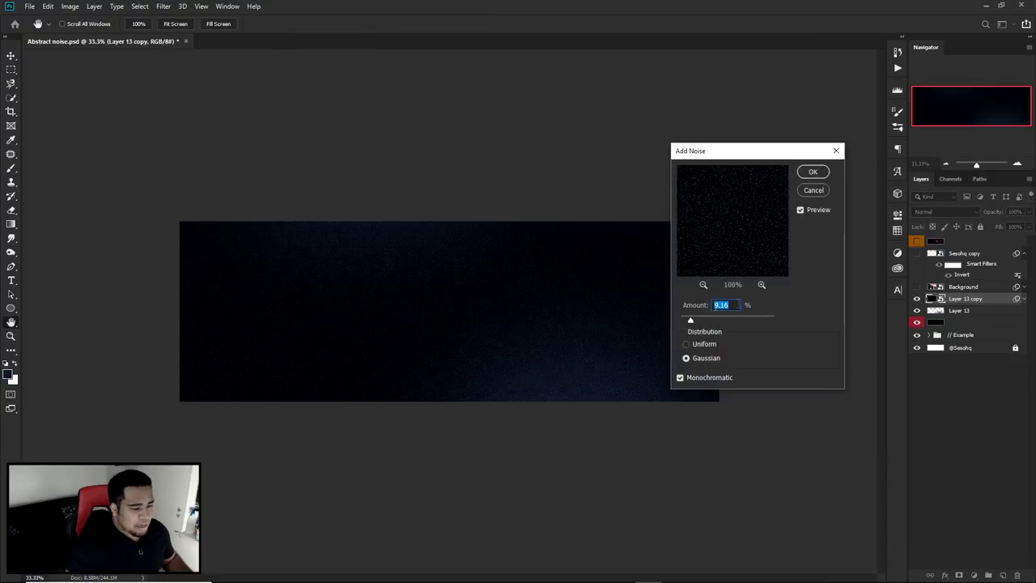
click(815, 169)
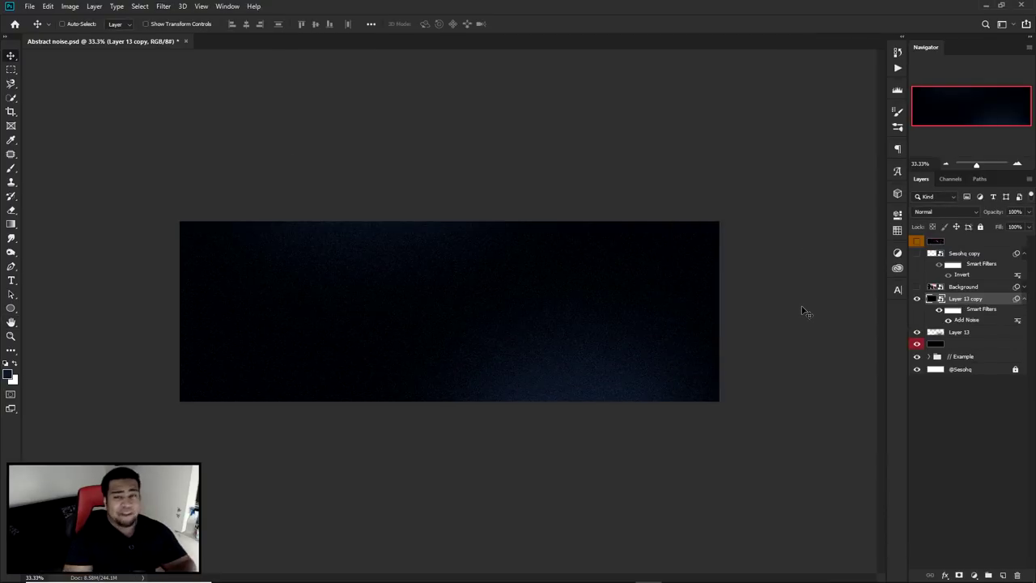
Reduce the Add Noise smart filter's amount to 5%
double_click(966, 320)
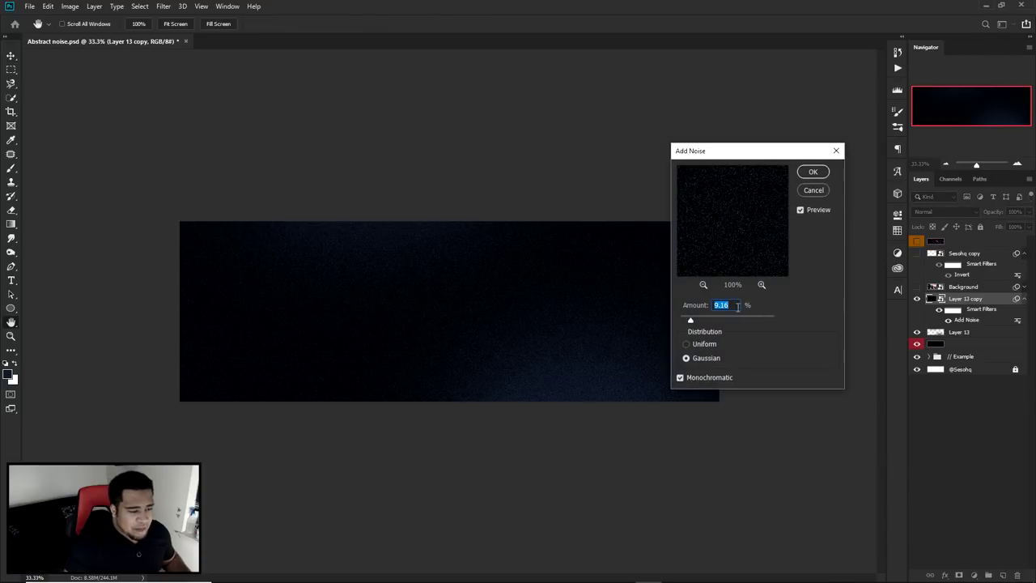
text(5)
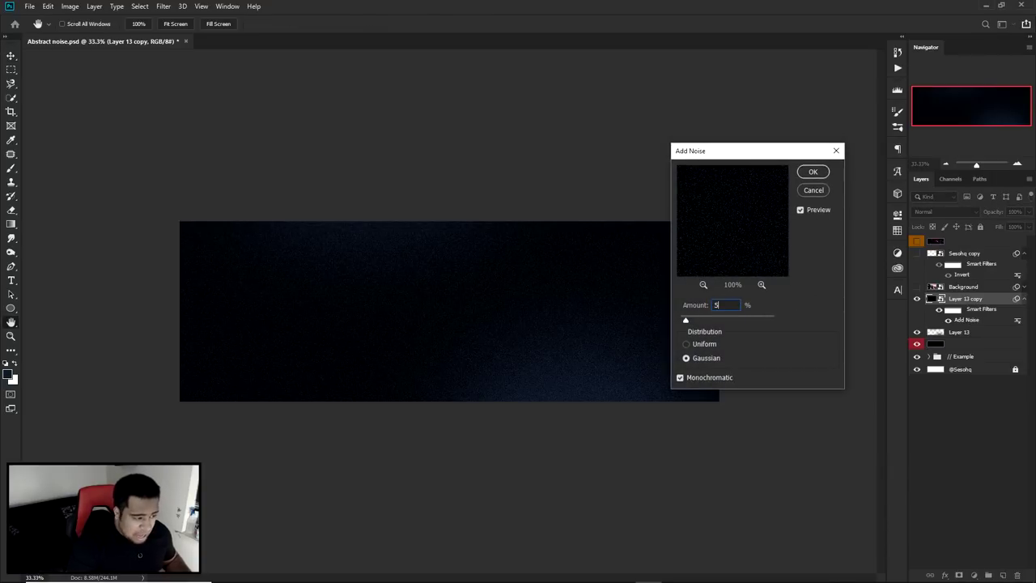
click(816, 173)
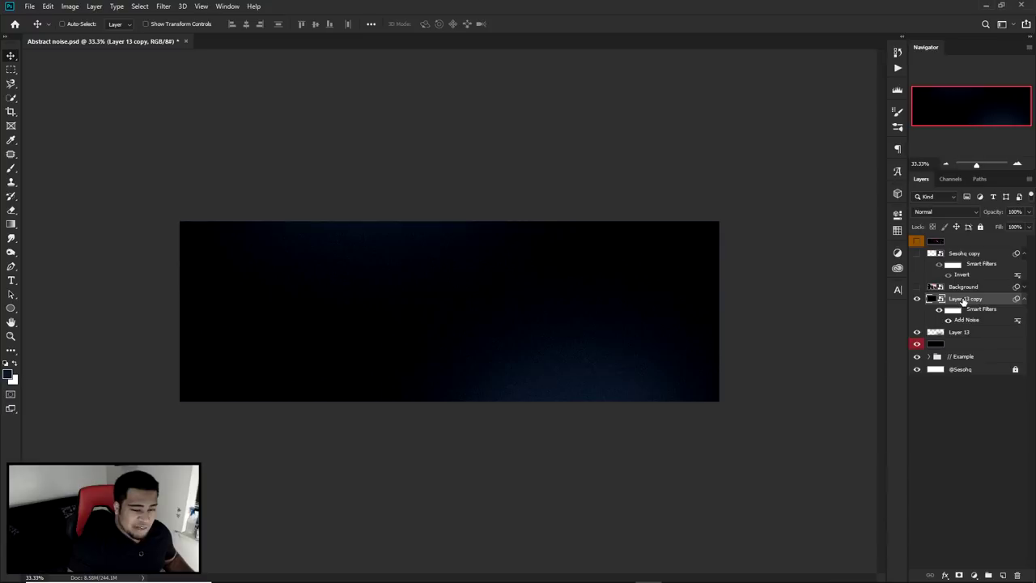
Preview the orange-labelled finished design and hide it again
click(916, 243)
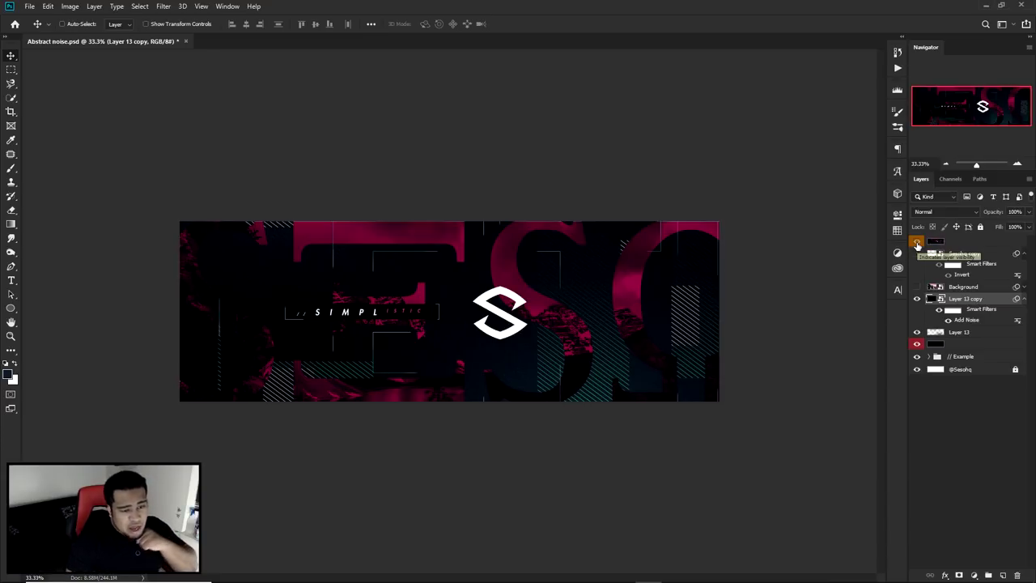
click(918, 242)
Open Linear Pack.psd, and make its // Patterns group visible and expand it
click(30, 5)
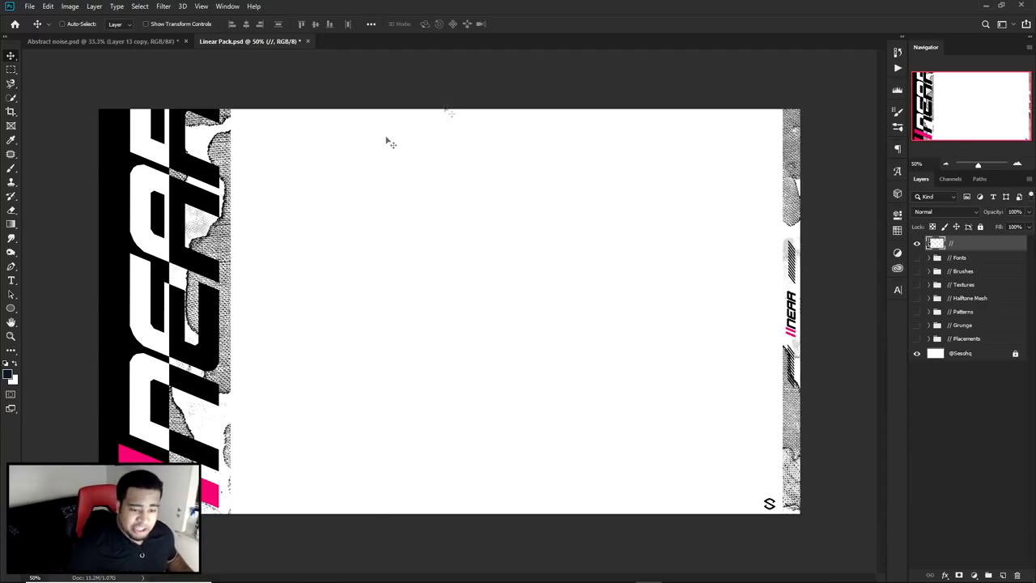
click(917, 312)
click(929, 311)
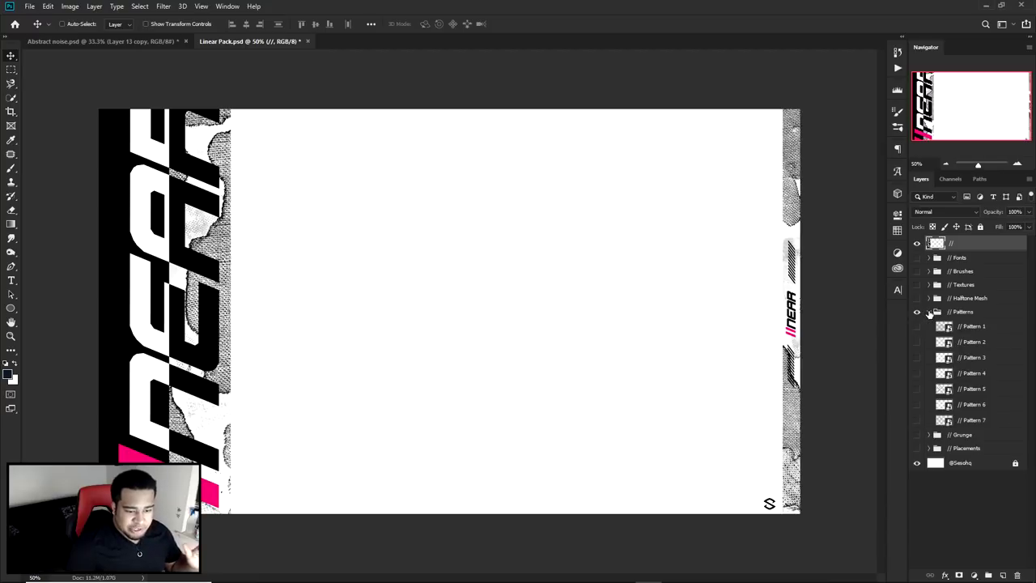
Compare the first three patterns, leave // Pattern 3 visible and bring it into the Abstract noise.psd banner
click(917, 326)
click(917, 342)
click(917, 327)
click(917, 357)
click(959, 361)
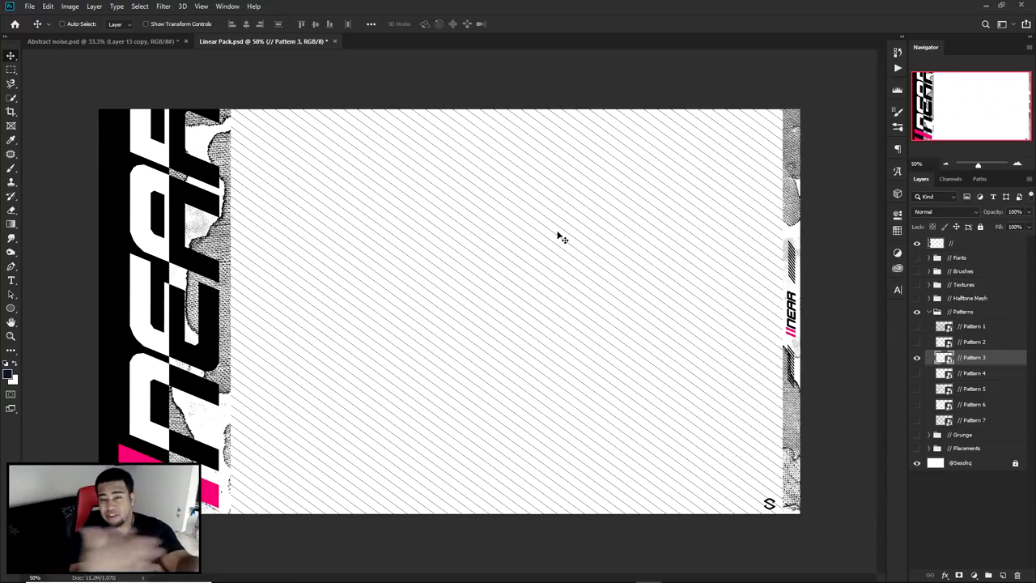
mouse_move(180, 95)
mouse_down()
mouse_move(178, 41)
mouse_move(432, 256)
mouse_move(610, 312)
mouse_move(608, 328)
mouse_move(631, 331)
mouse_up()
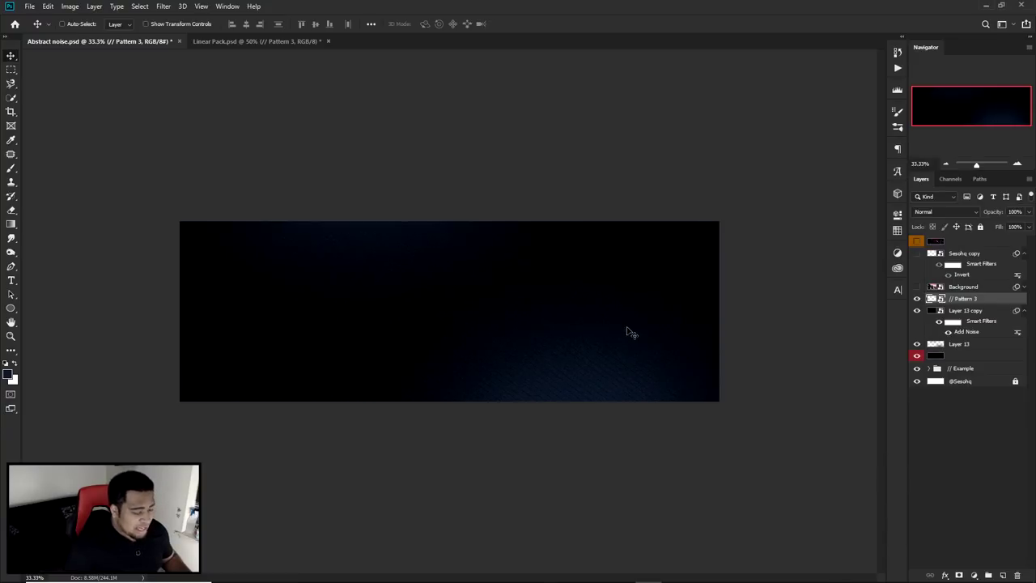
Duplicate // Pattern 3 twice, merge the three layers into one and turn the pattern's lines white
key(ctrl+j)
key(ctrl+j)
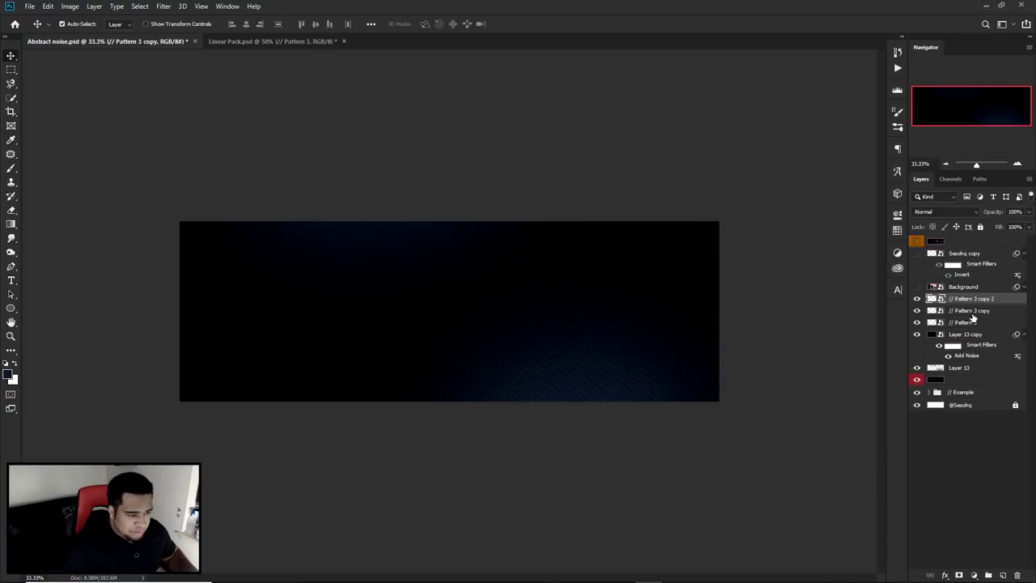
shift+click(966, 323)
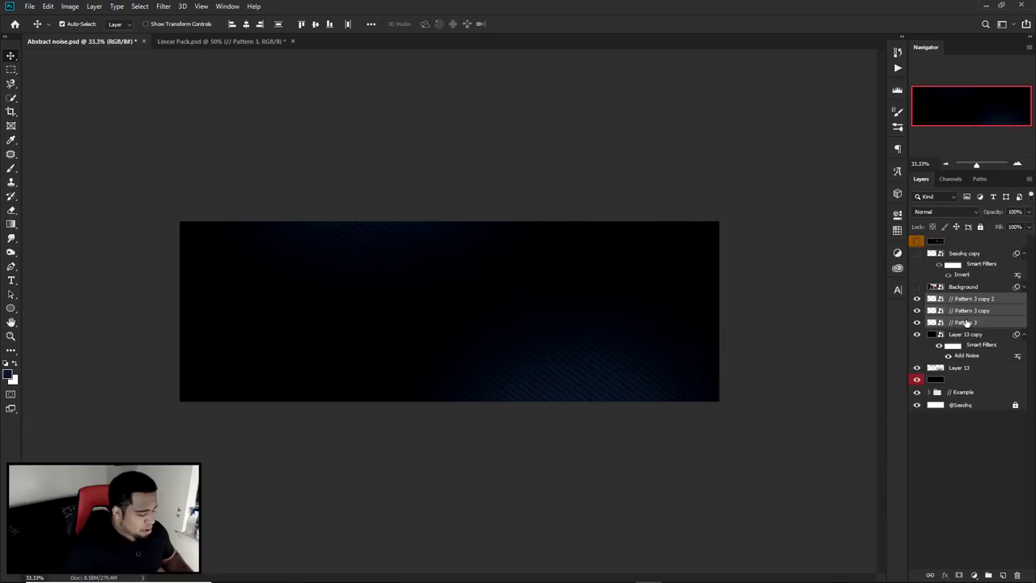
key(ctrl+e)
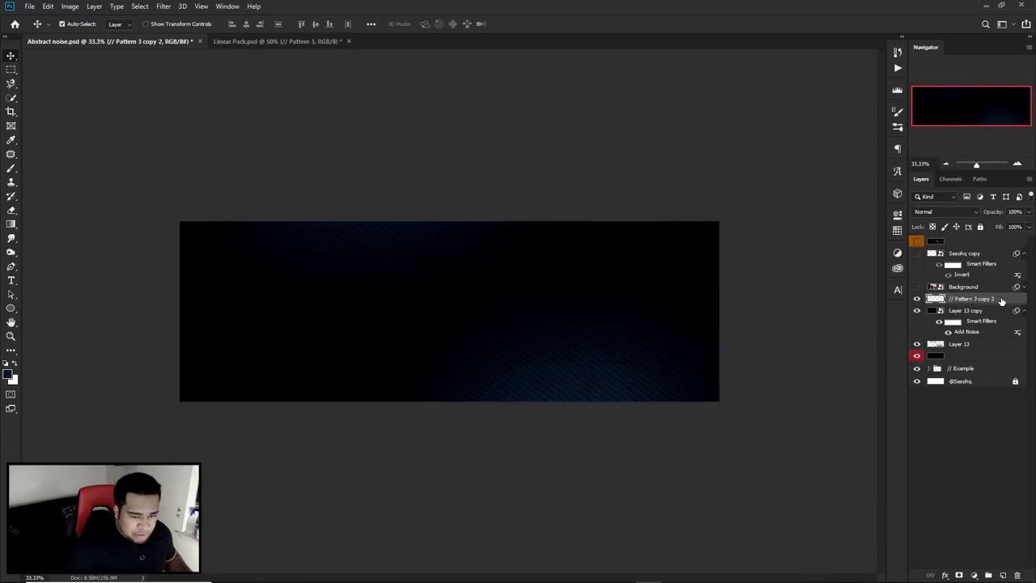
key(ctrl+plus)
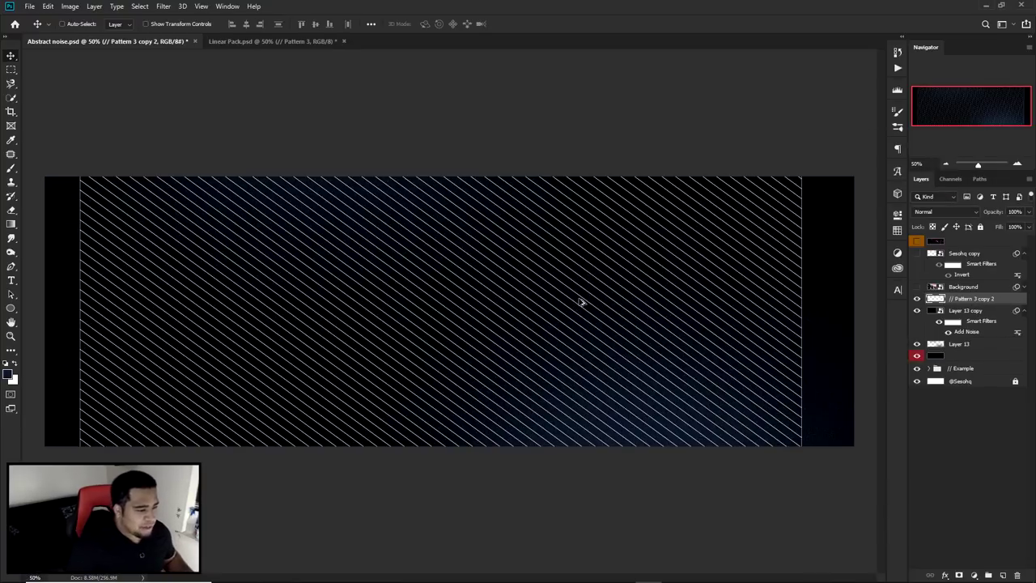
Hide the merged pattern, reveal the orange-labelled finished design and add a new empty layer
click(917, 299)
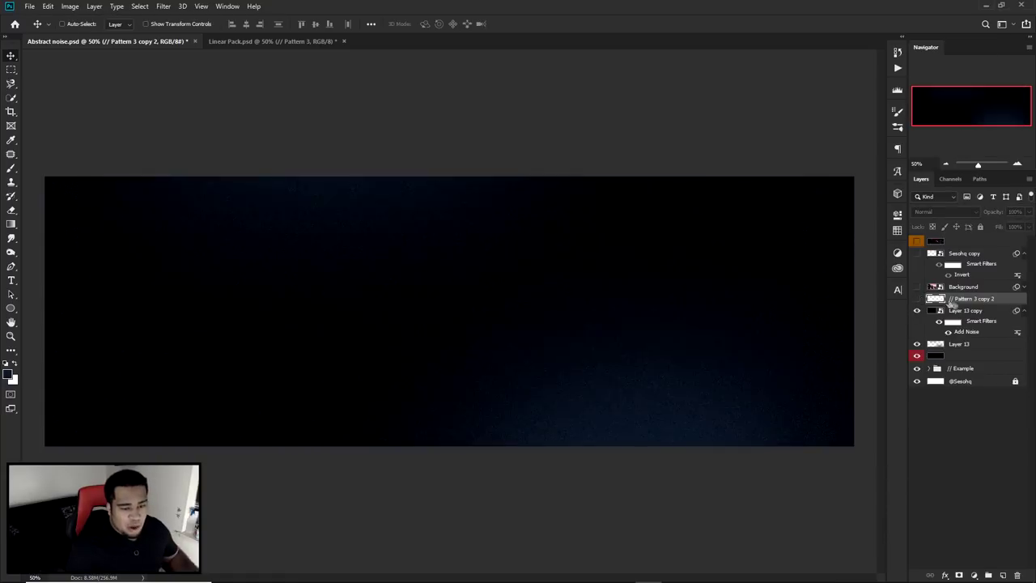
click(945, 311)
click(917, 242)
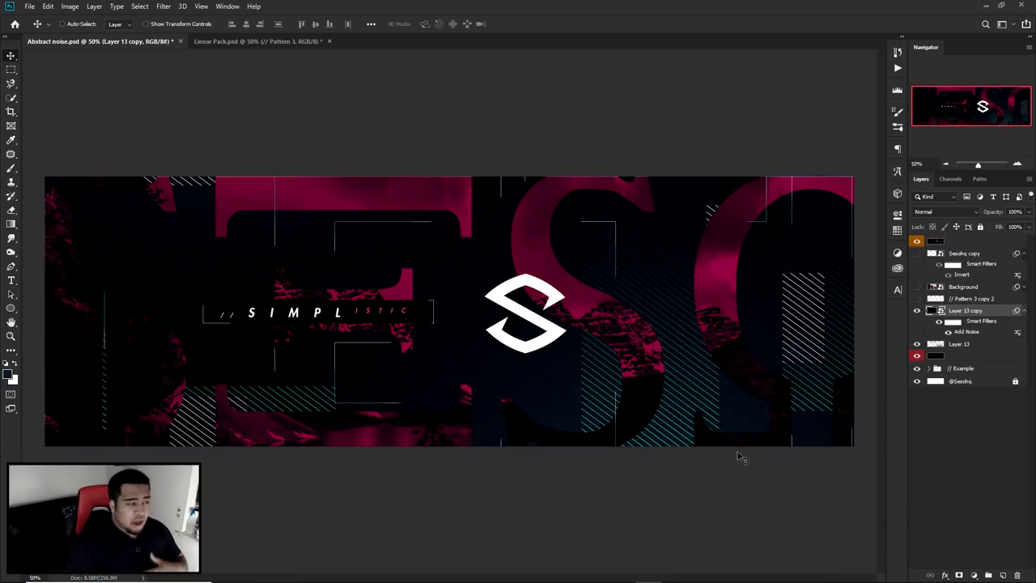
key(ctrl+shift+alt+n)
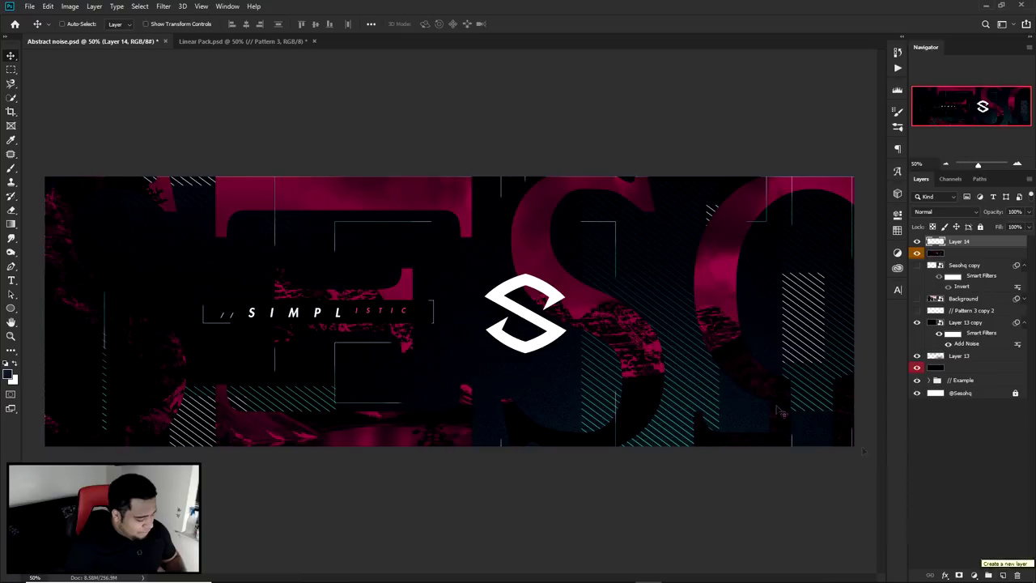
Hide the finished design and place the empty Layer 14 directly below the merged pattern layer, keeping the pattern hidden
key(m)
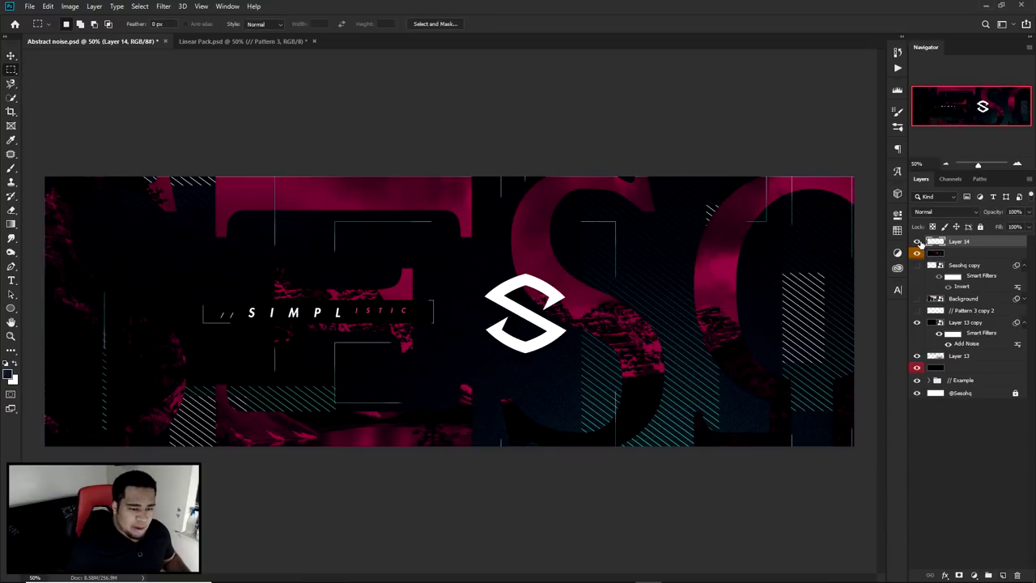
click(917, 254)
drag(931, 253, 931, 242)
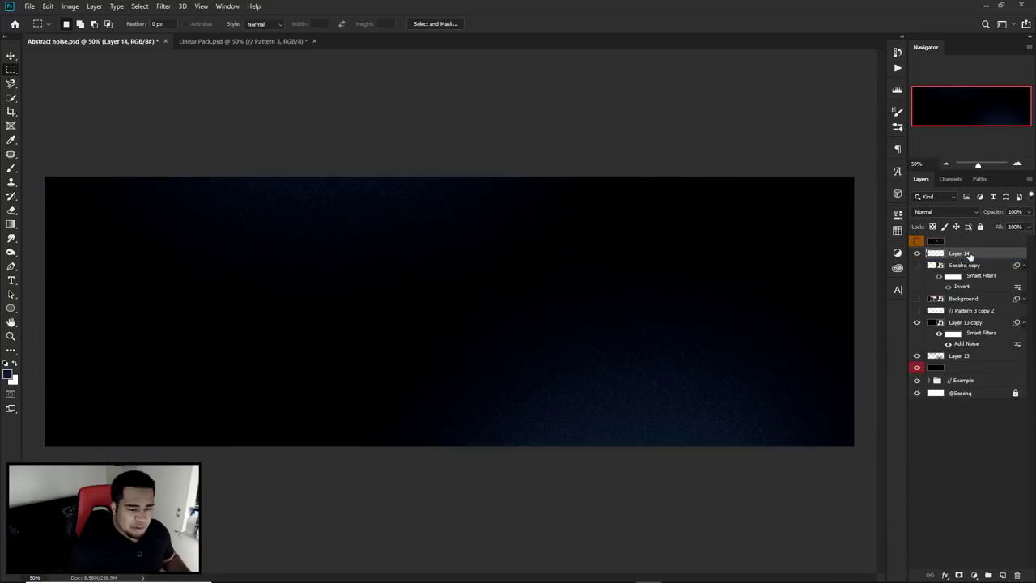
drag(959, 312, 958, 315)
click(966, 300)
click(917, 299)
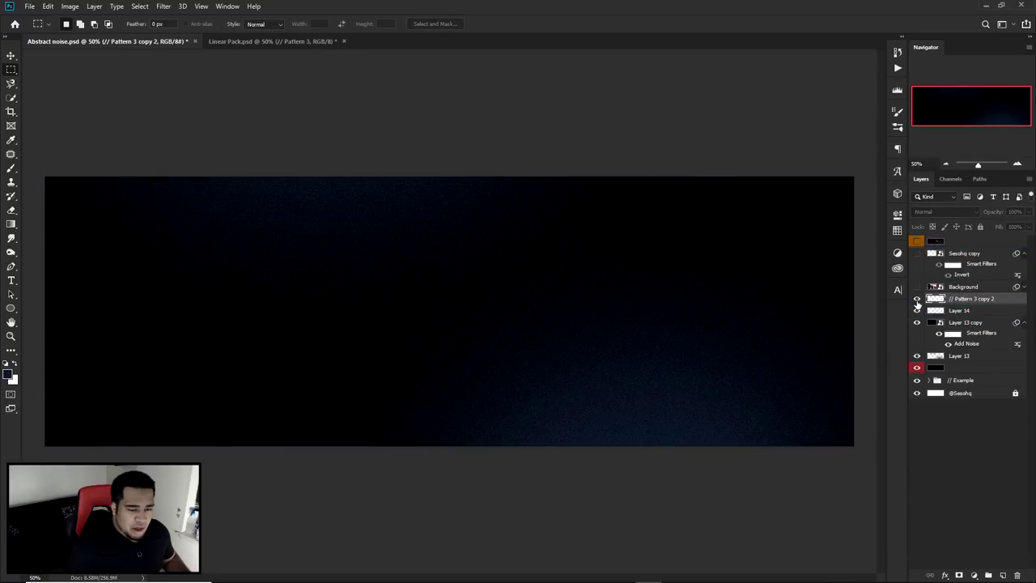
click(917, 299)
Reveal the finished design as a guide and, on Layer 14, marquee-select five rectangles over its striped areas
click(917, 243)
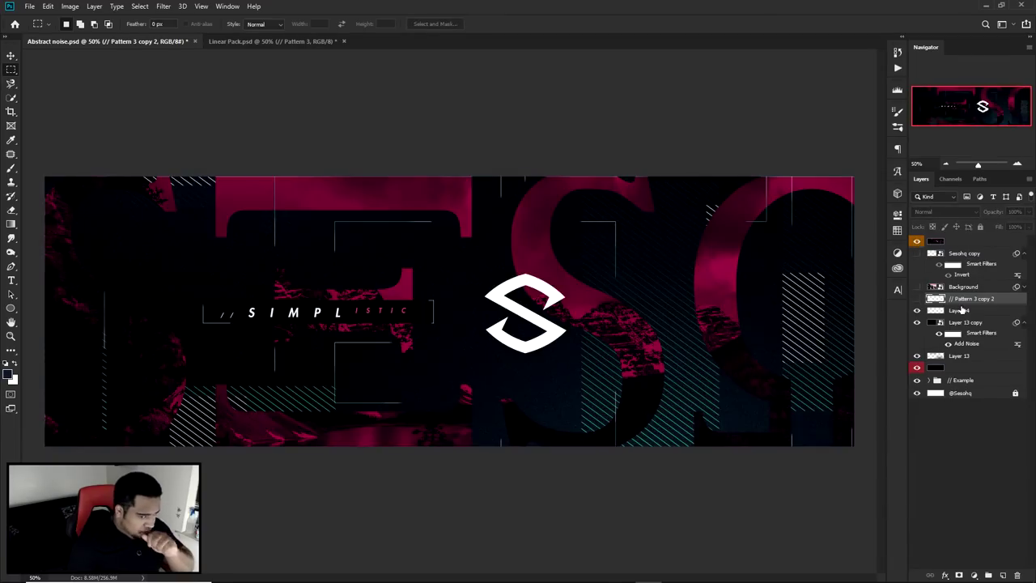
ctrl+click(623, 259)
drag(126, 177, 288, 210)
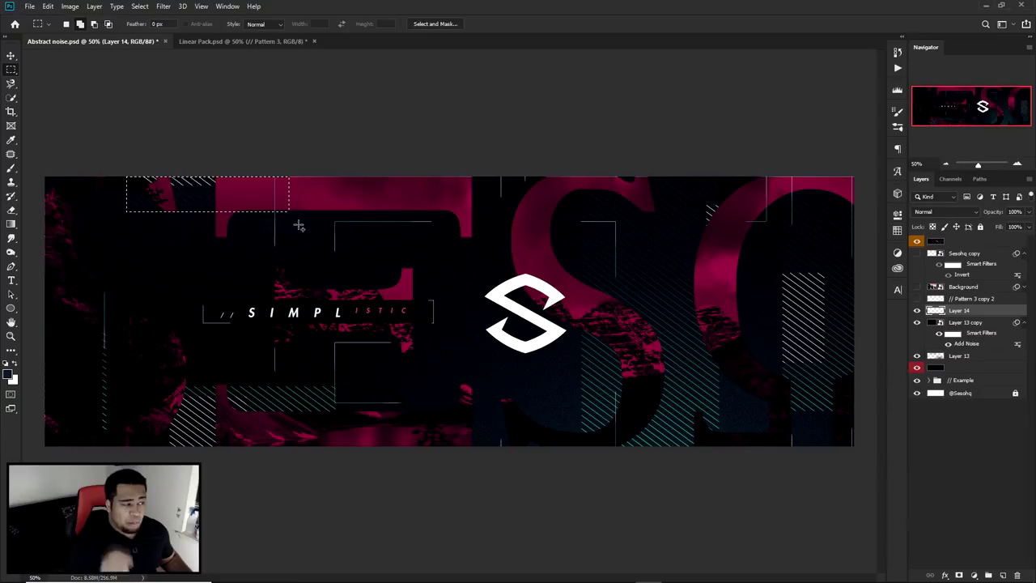
drag(169, 381, 336, 469)
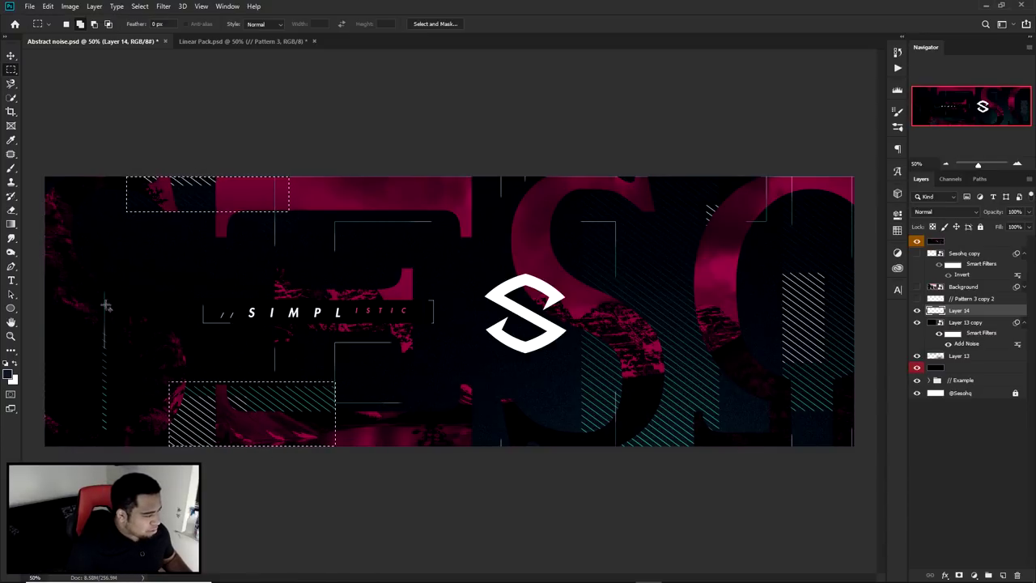
drag(97, 286, 110, 434)
drag(579, 144, 720, 462)
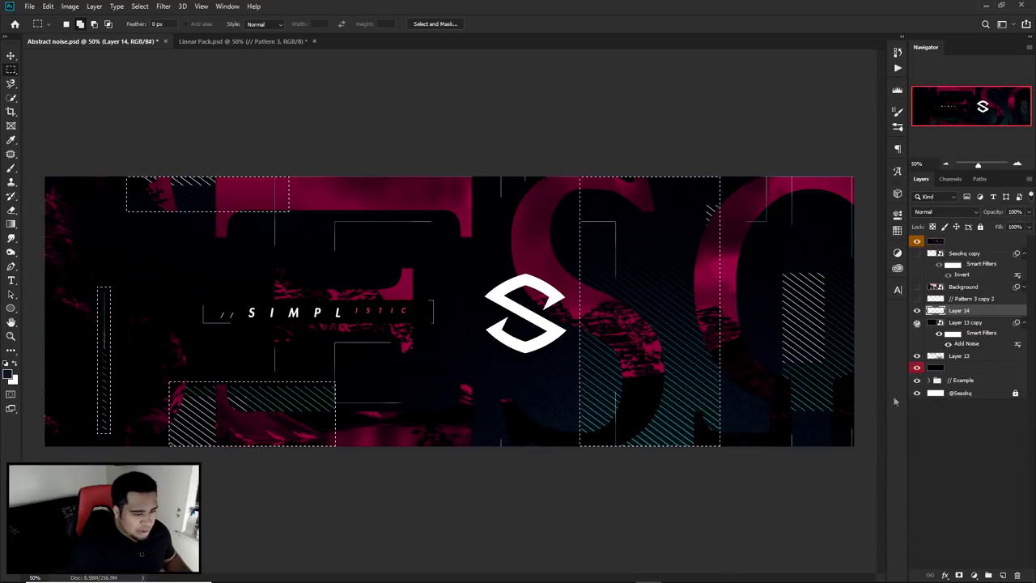
drag(783, 154, 865, 420)
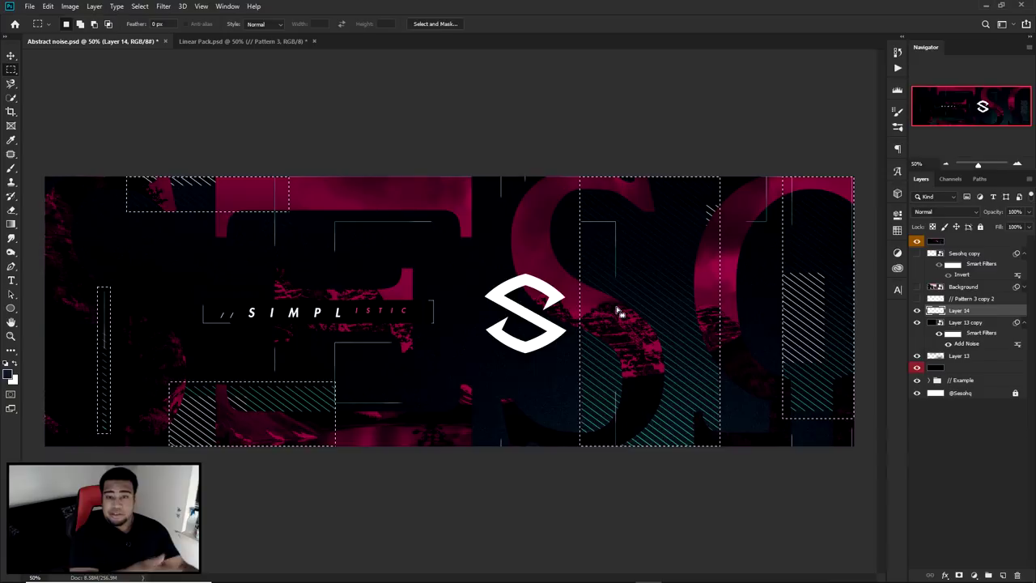
Hide the finished design, fill the selected rectangles on Layer 14 with red cd1514 and deselect them
click(917, 241)
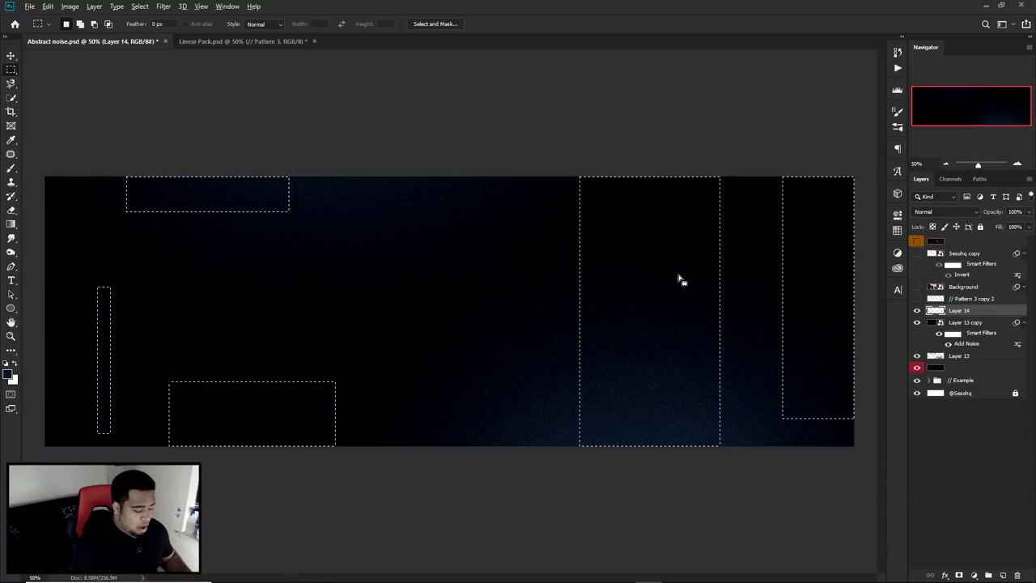
key(alt+BackSpace)
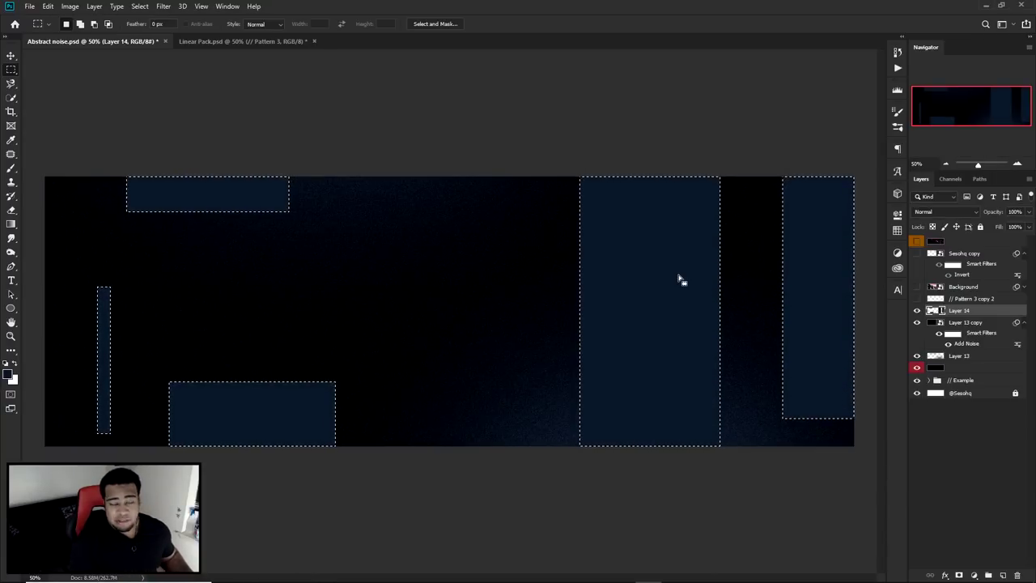
right_click(679, 279)
click(700, 405)
click(525, 165)
click(510, 183)
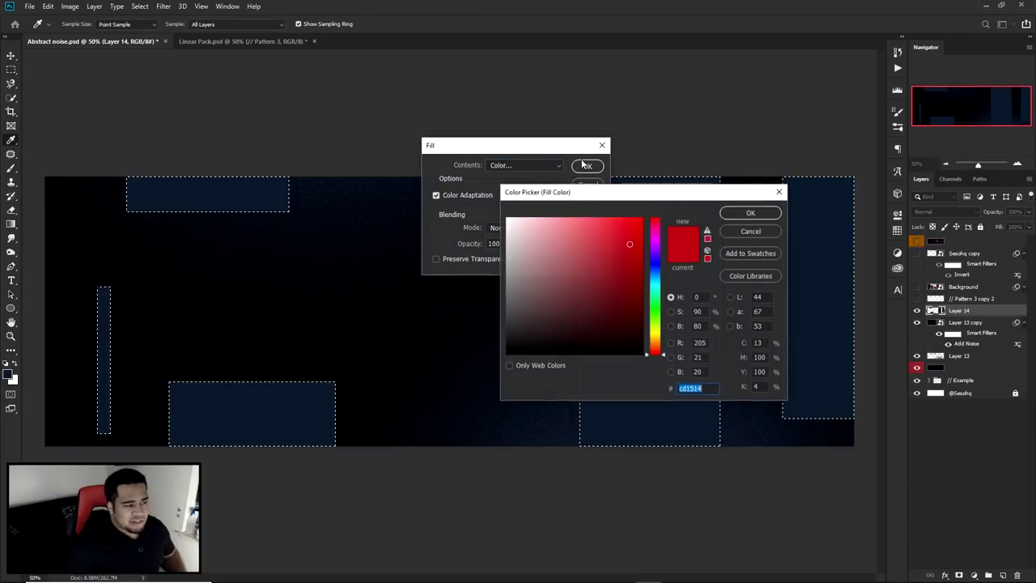
click(750, 213)
click(587, 166)
key(m)
right_click(665, 224)
click(677, 233)
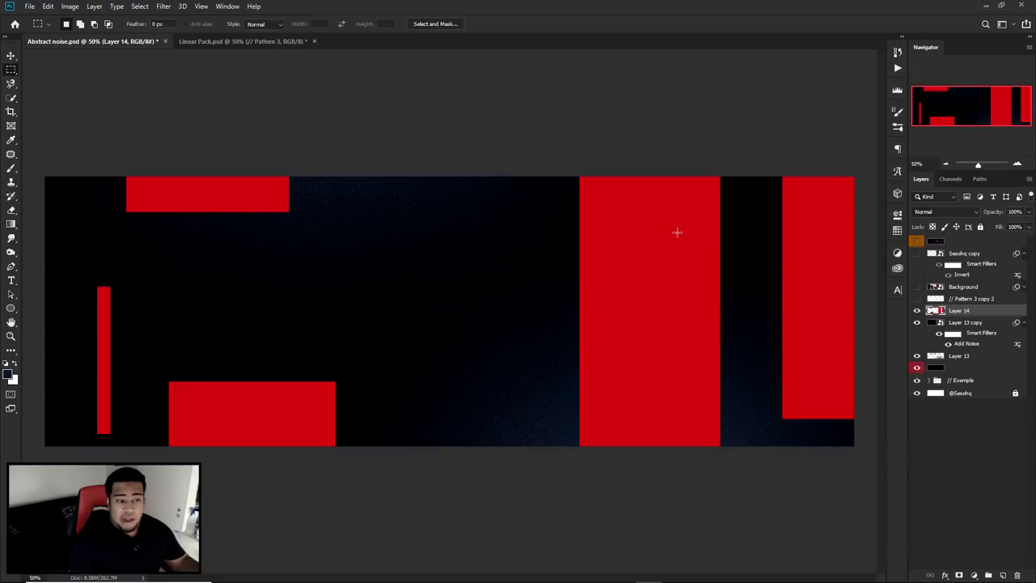
Show the merged pattern layer, scale it down slightly and position it near the middle of the banner
click(917, 299)
click(971, 299)
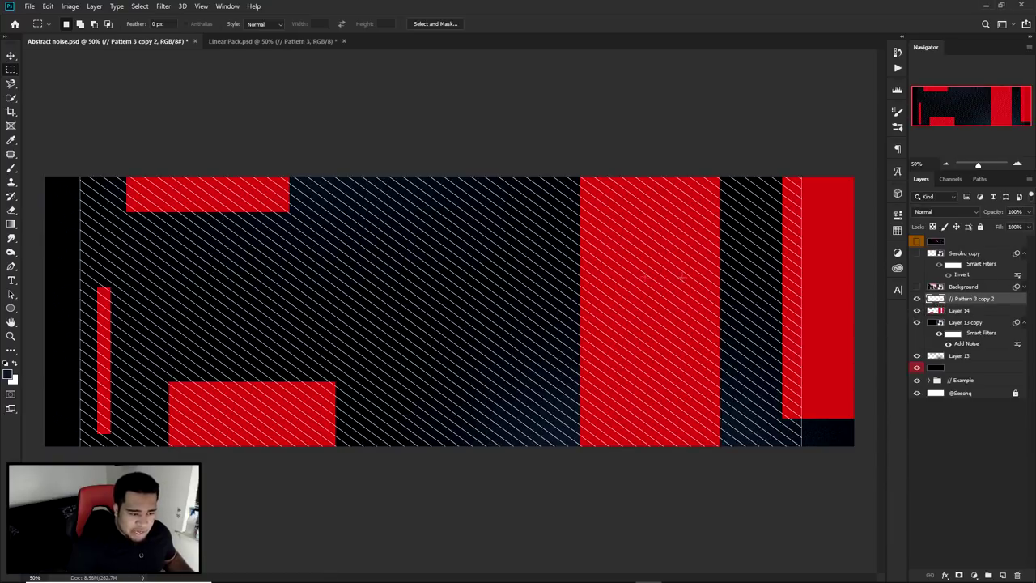
key(v)
mouse_move(508, 308)
mouse_down()
mouse_move(527, 302)
mouse_move(518, 310)
mouse_up()
key(ctrl+t)
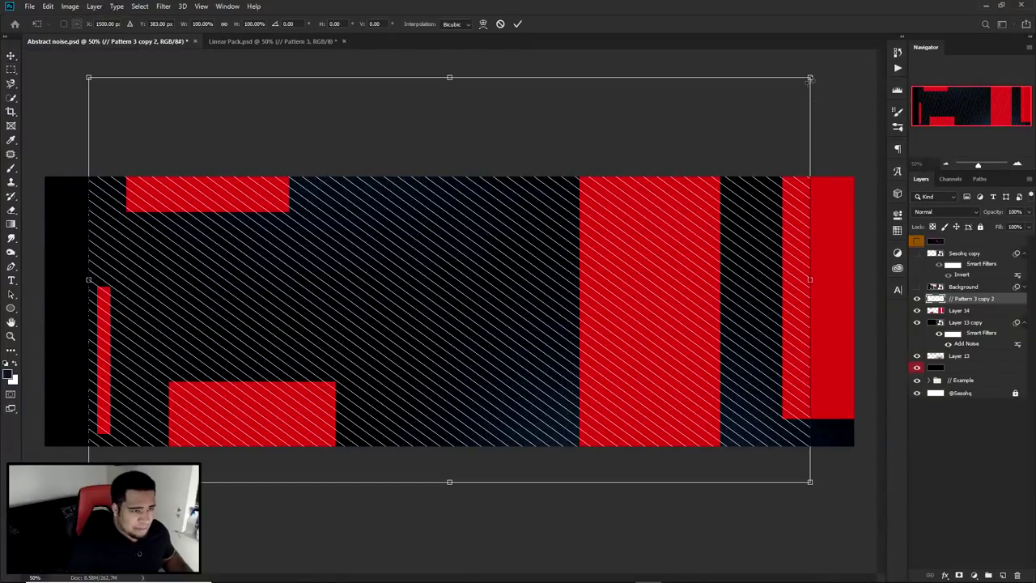
drag(811, 77, 766, 102)
key(Return)
drag(709, 303, 701, 302)
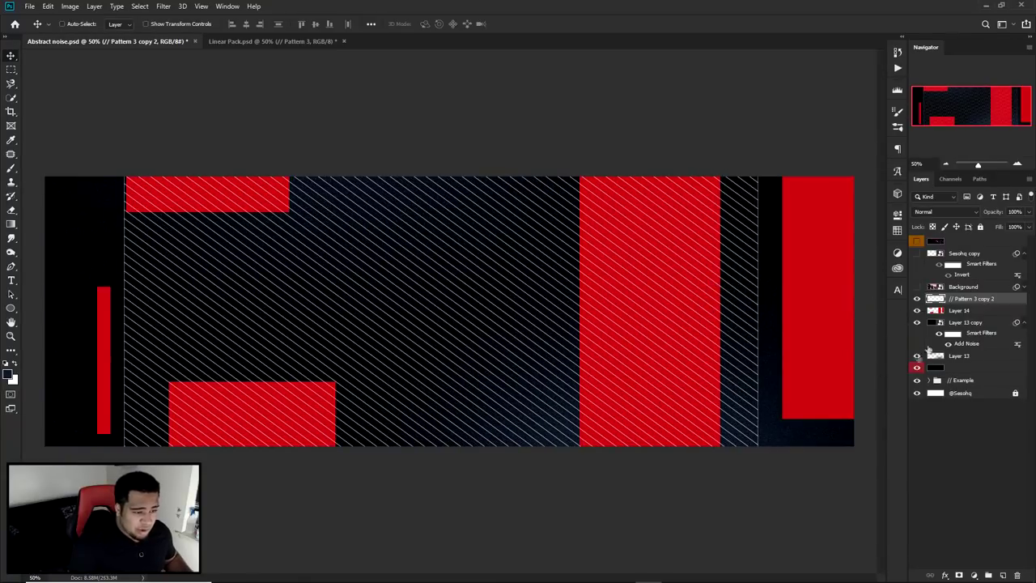
click(974, 301)
key(ctrl+j)
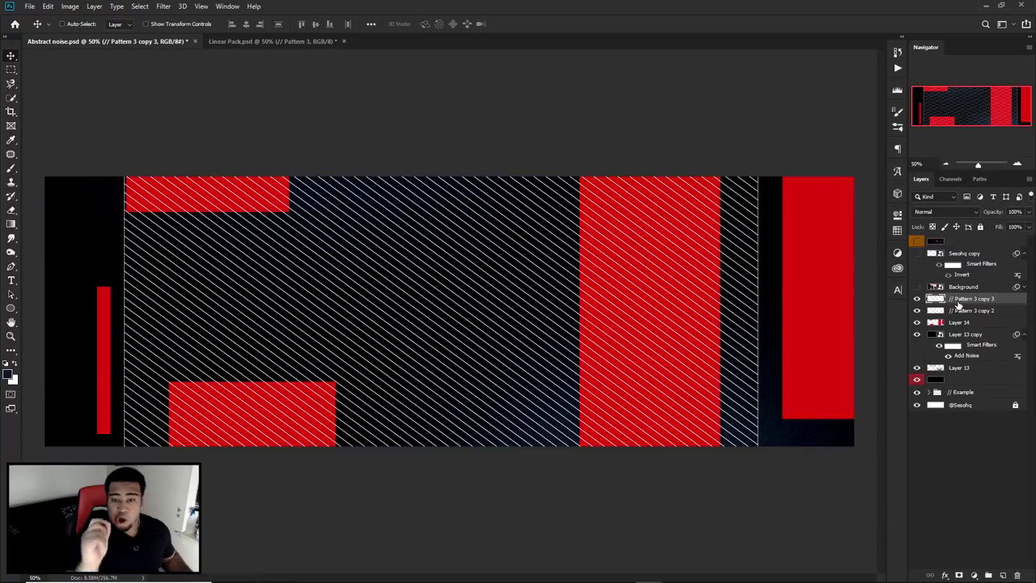
key(ctrl+z)
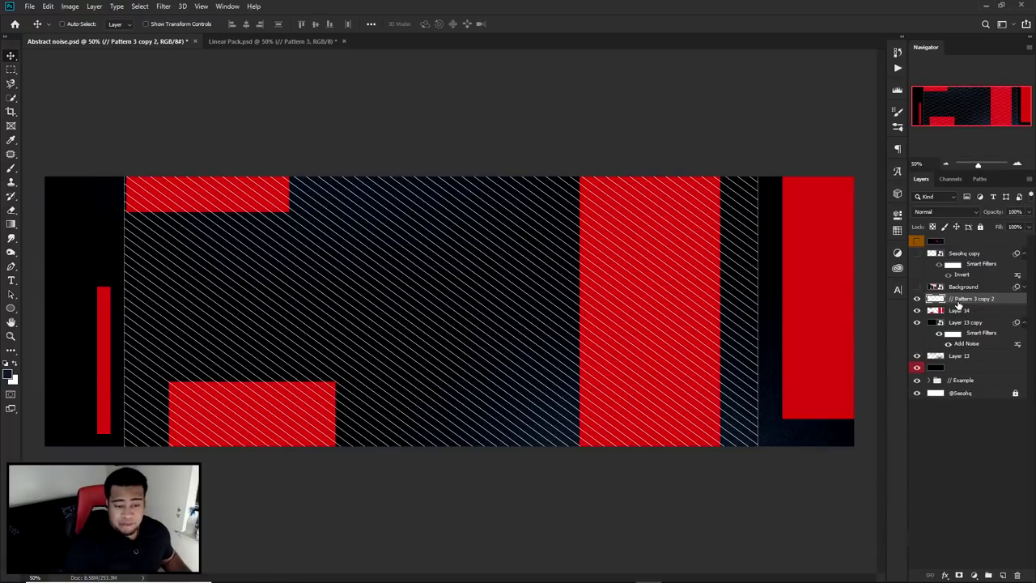
key(ctrl+j)
key(ctrl+z)
drag(991, 300, 988, 575)
key(ctrl+z)
drag(426, 296, 702, 309)
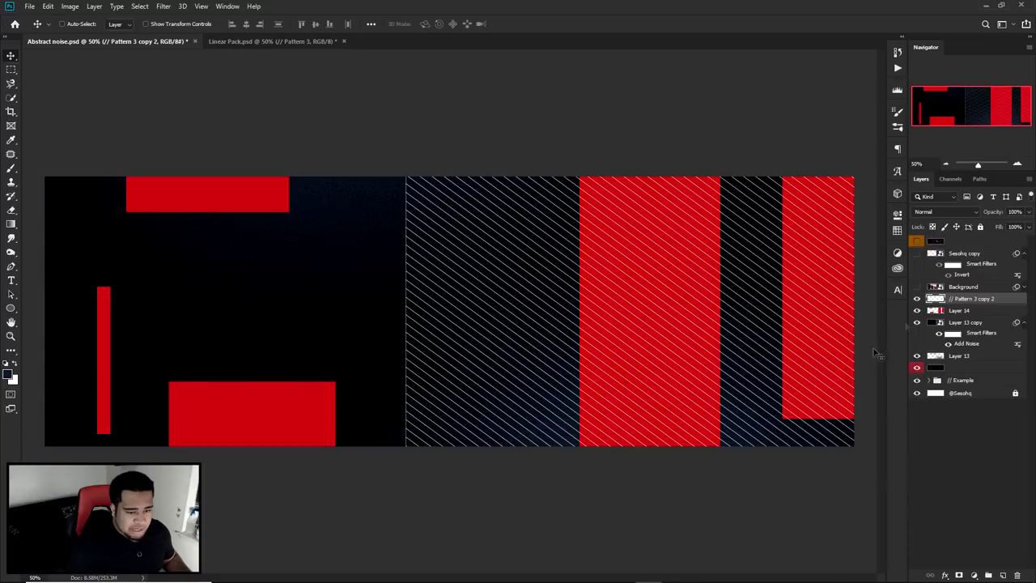
key(ctrl+z)
Move the stripe pattern over the banner's right side and place a duplicate over the left side, covering all red rectangles
drag(556, 234, 921, 243)
drag(712, 312, 266, 314)
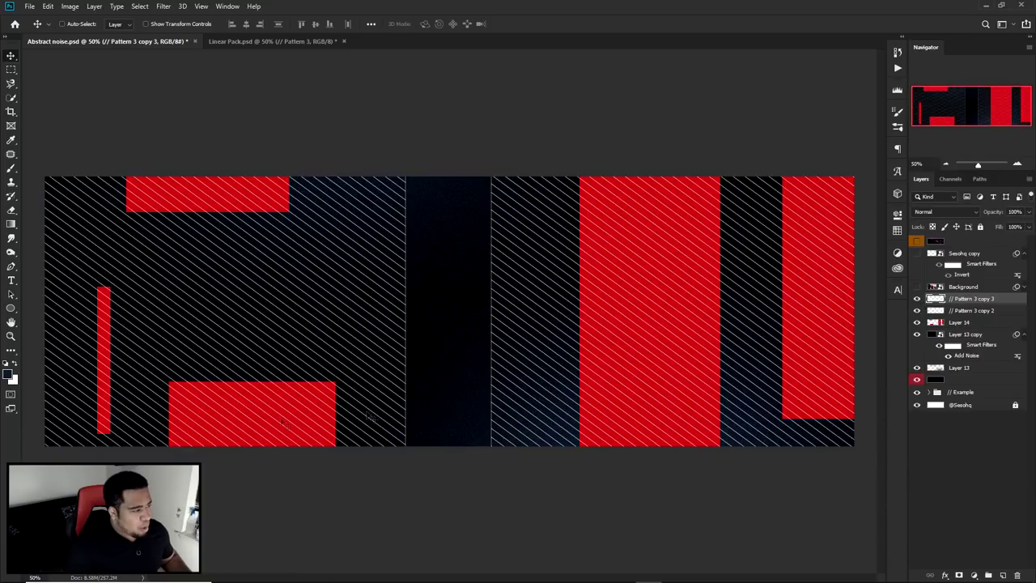
click(918, 323)
click(917, 323)
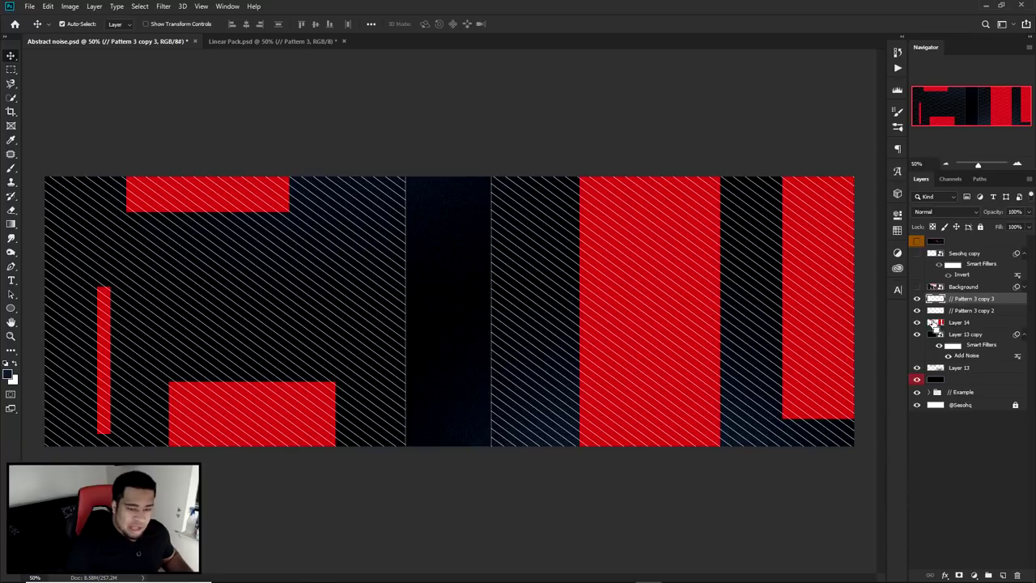
Load the red rectangles of Layer 14 as a selection and invert the selection
ctrl+click(935, 322)
click(917, 323)
click(918, 324)
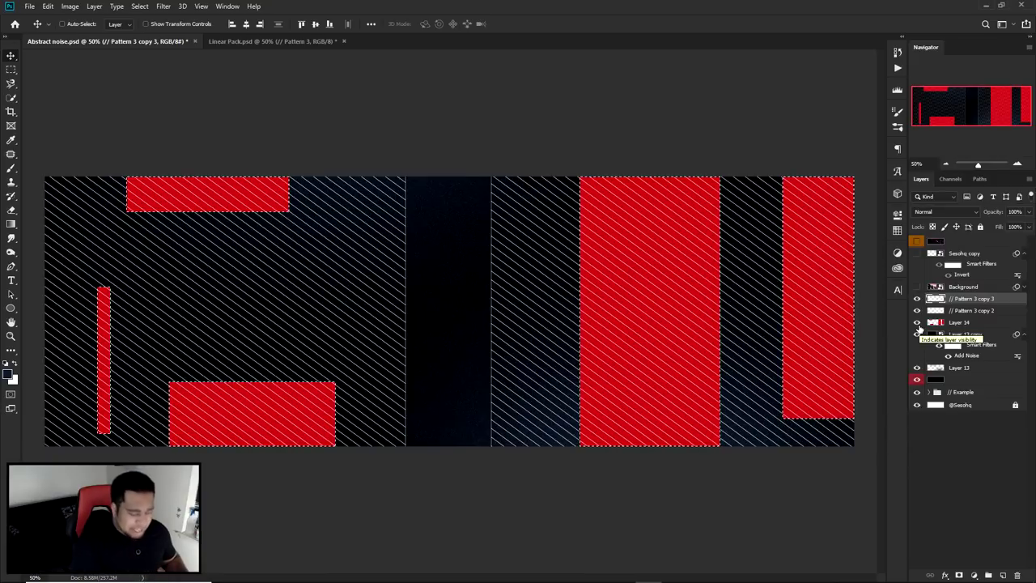
click(11, 68)
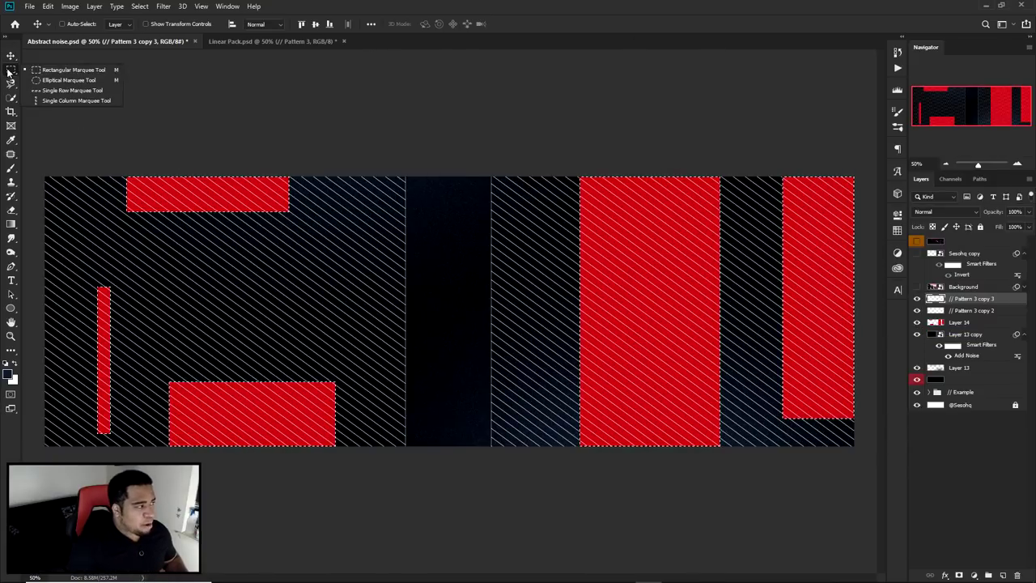
click(67, 71)
right_click(457, 205)
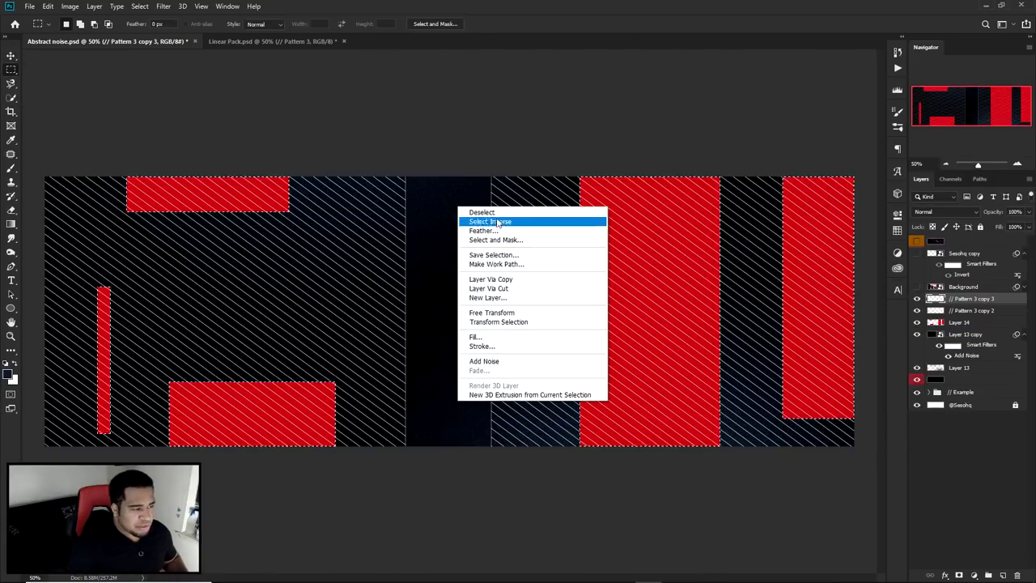
click(497, 224)
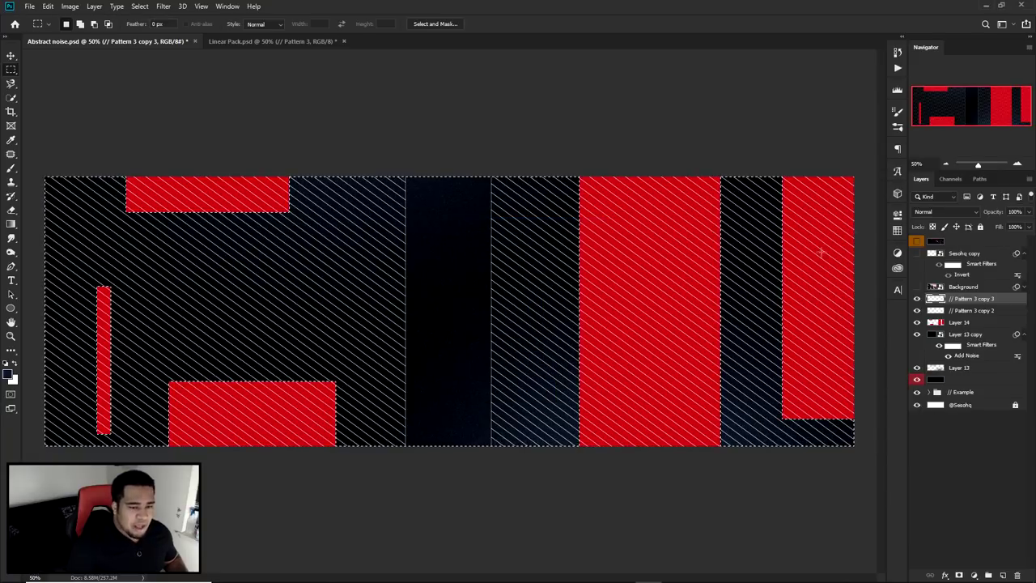
Delete the stripes outside the rectangles from both pattern layers, then deselect and hide the red Layer 14
click(917, 298)
click(917, 299)
click(917, 310)
click(917, 310)
key(Delete)
click(955, 311)
key(Delete)
right_click(595, 250)
click(601, 253)
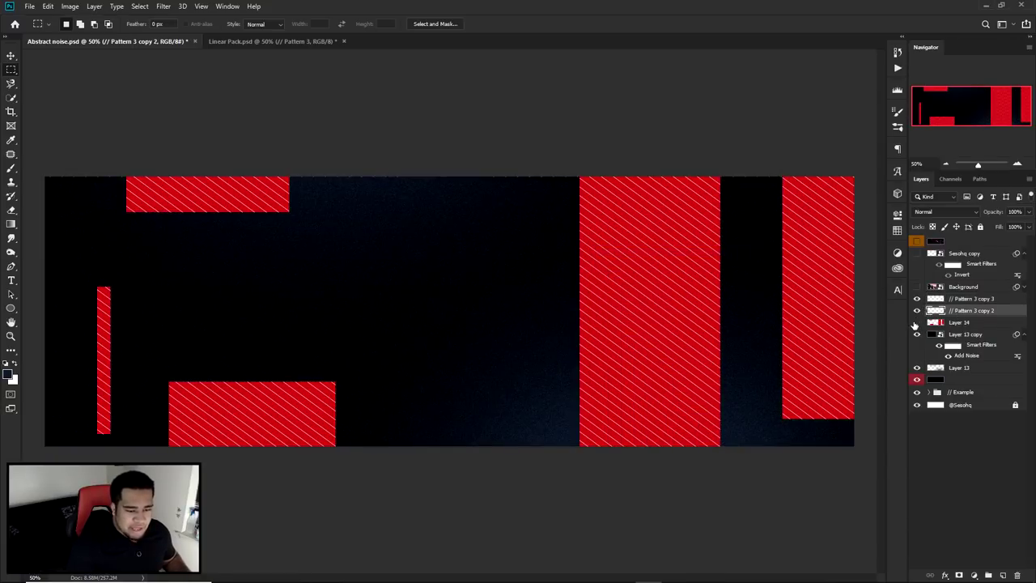
click(917, 322)
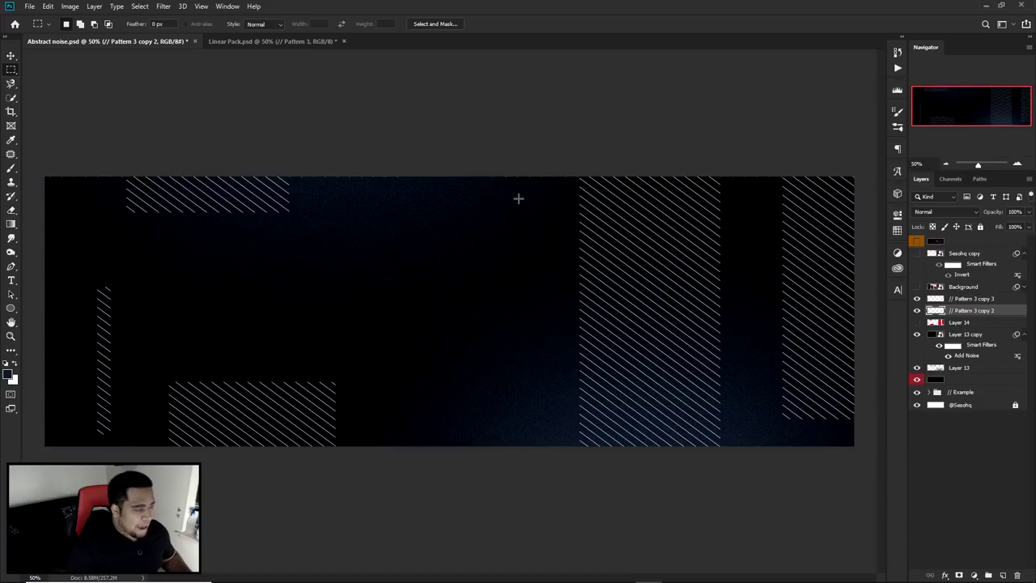
Show the Sesohq copy logo layer and shift the logo slightly towards the banner's centre
key(v)
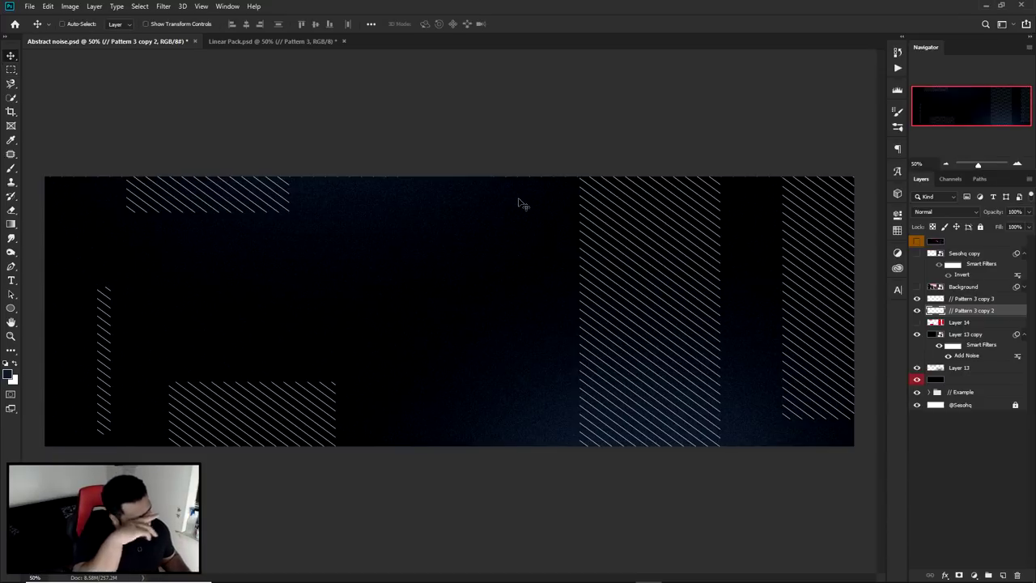
click(917, 254)
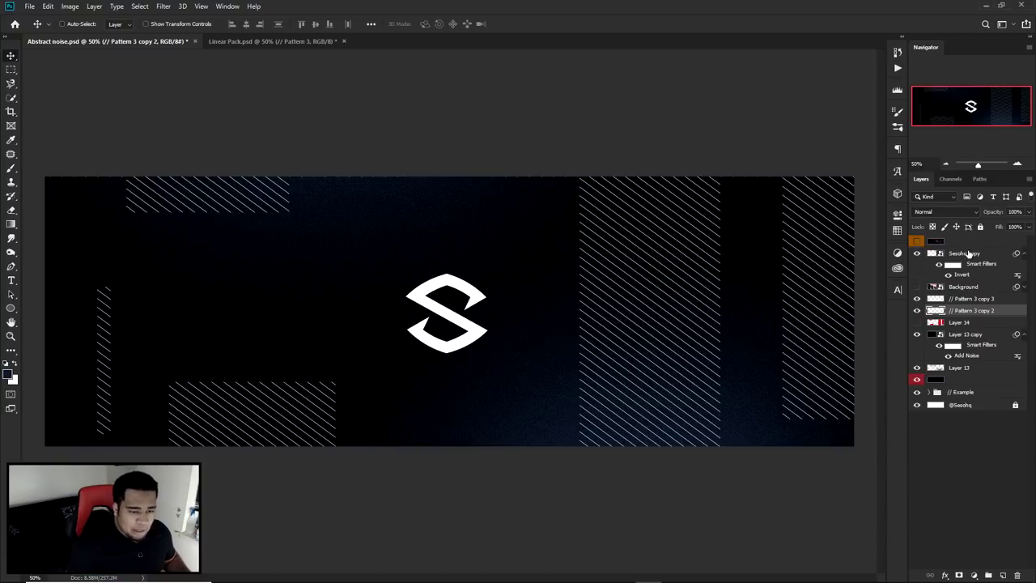
click(968, 253)
drag(455, 326, 481, 332)
key(ctrl+t)
key(Return)
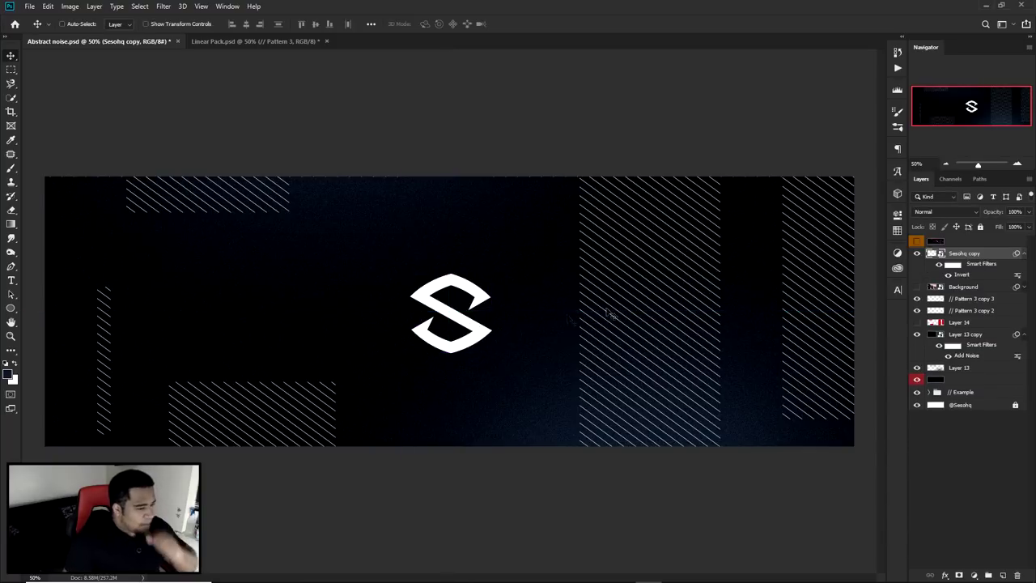
Compare the current banner with the finished reference layer, with the logo hidden
click(917, 242)
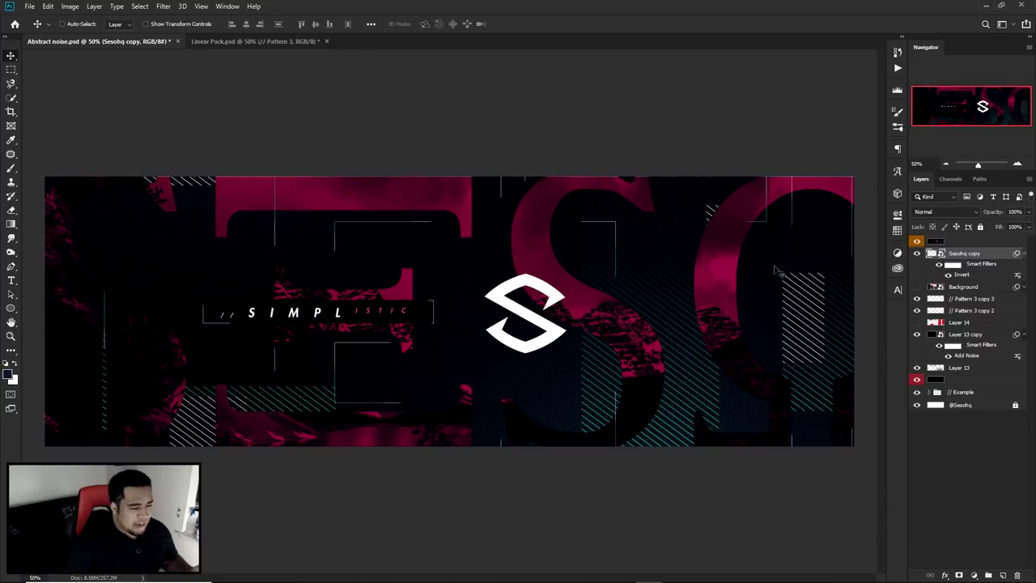
click(917, 254)
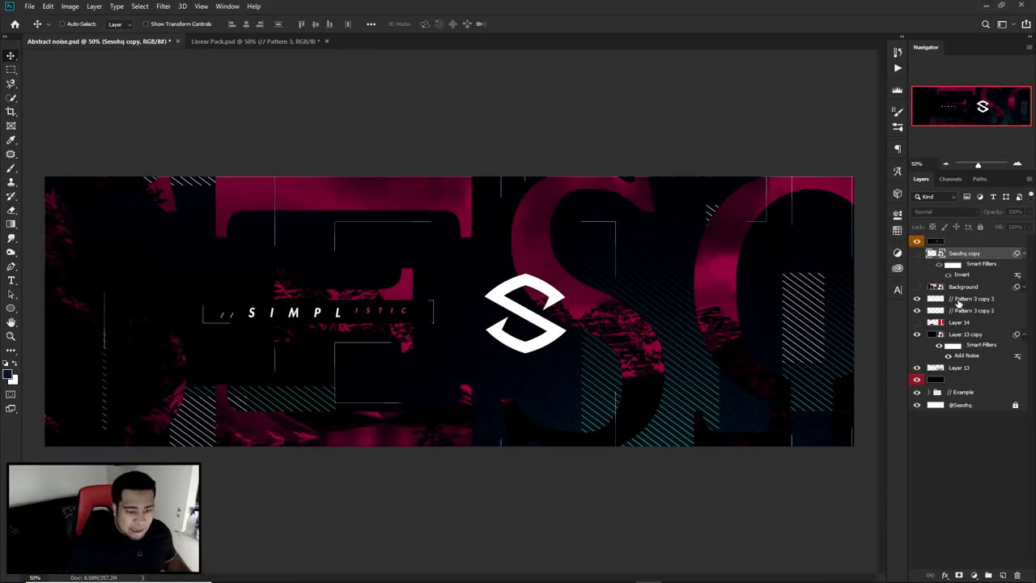
click(918, 242)
click(951, 299)
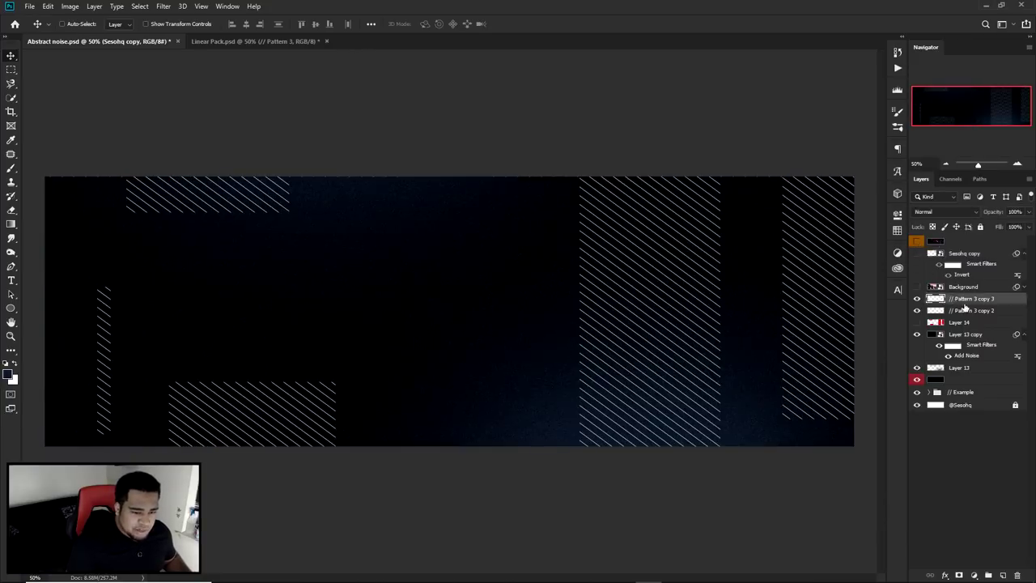
shift+click(970, 311)
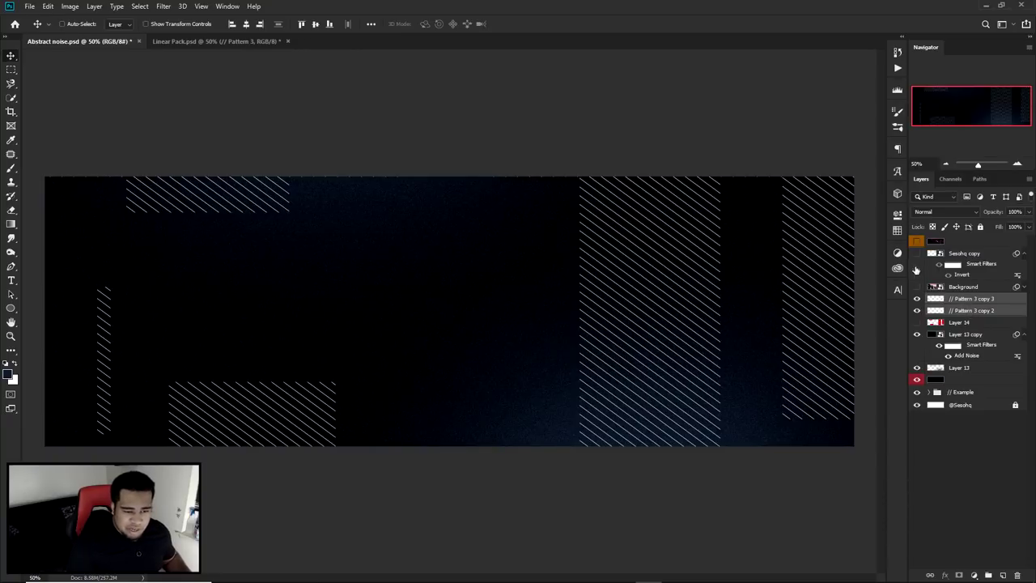
Show the logo again and bring the hidden Background layer above the Sesohq copy layer
click(917, 254)
click(964, 287)
key(ctrl+shift+bracketright)
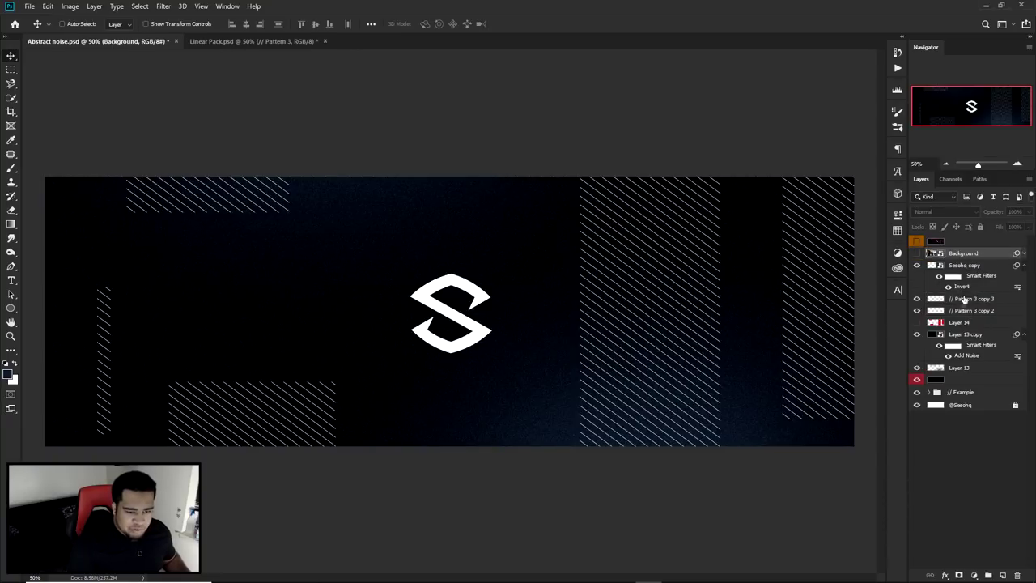
Group the // Pattern 3 copy 3 and // Pattern 3 copy 2 layers
click(961, 299)
shift+click(962, 310)
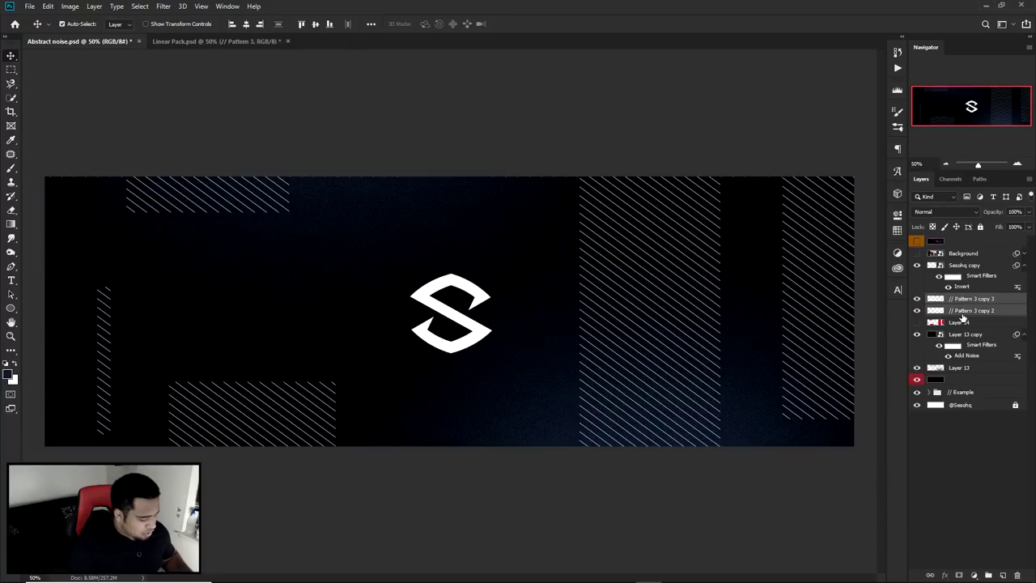
key(ctrl+g)
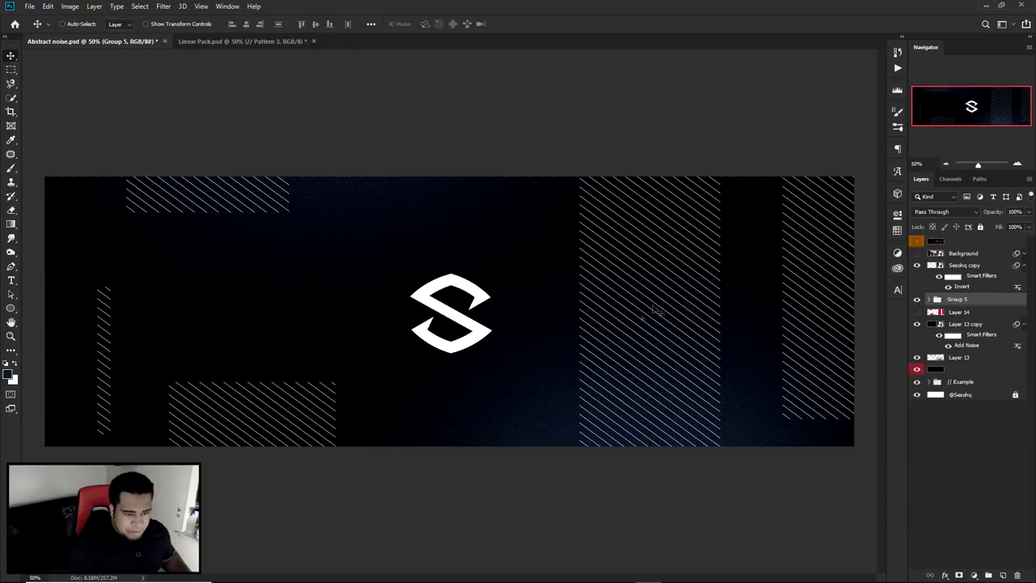
Add a linear Gradient Overlay at 90° to the pattern group and set its scale to 45%
double_click(1008, 302)
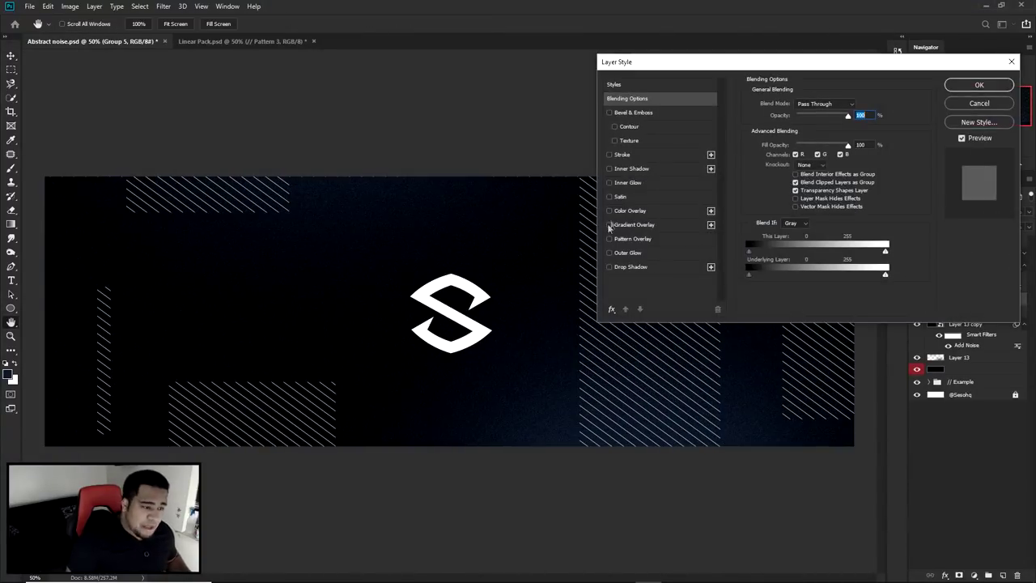
click(645, 225)
drag(783, 76, 742, 157)
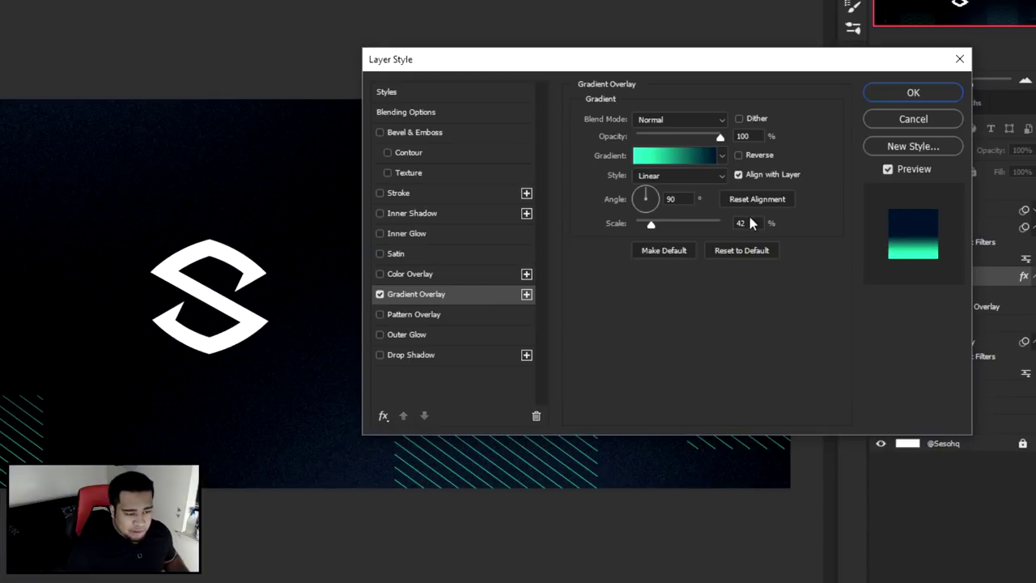
click(820, 263)
text(45)
Define the overlay gradient from mint green 2dfbba to dark navy 06192e and apply the layer style
click(673, 155)
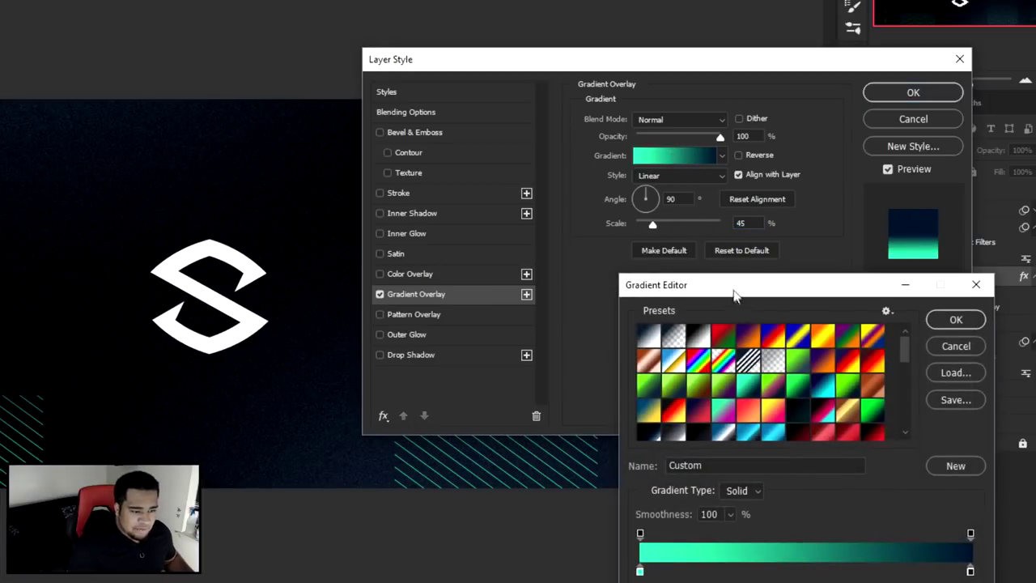
drag(733, 295, 681, 99)
click(589, 377)
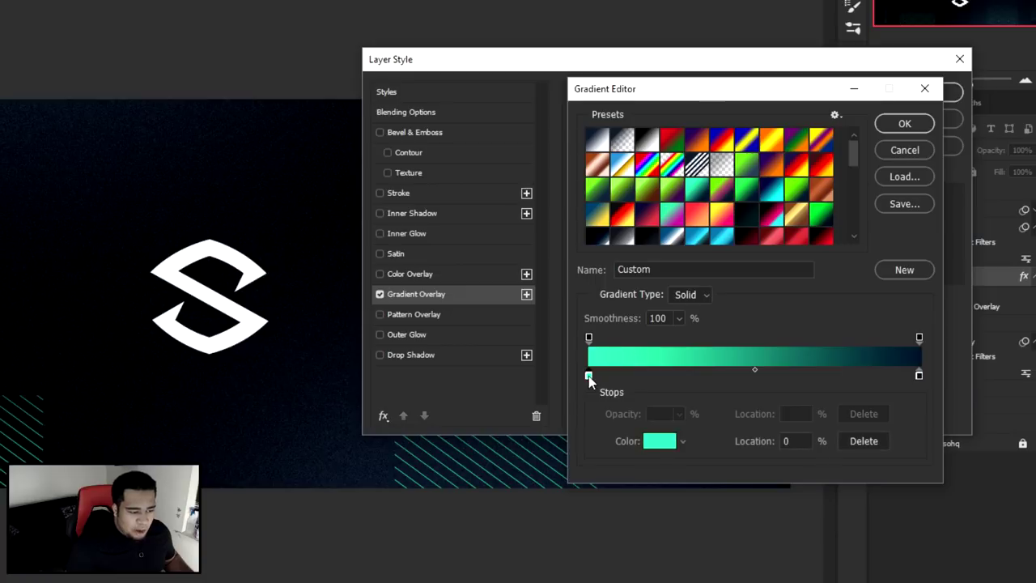
double_click(589, 376)
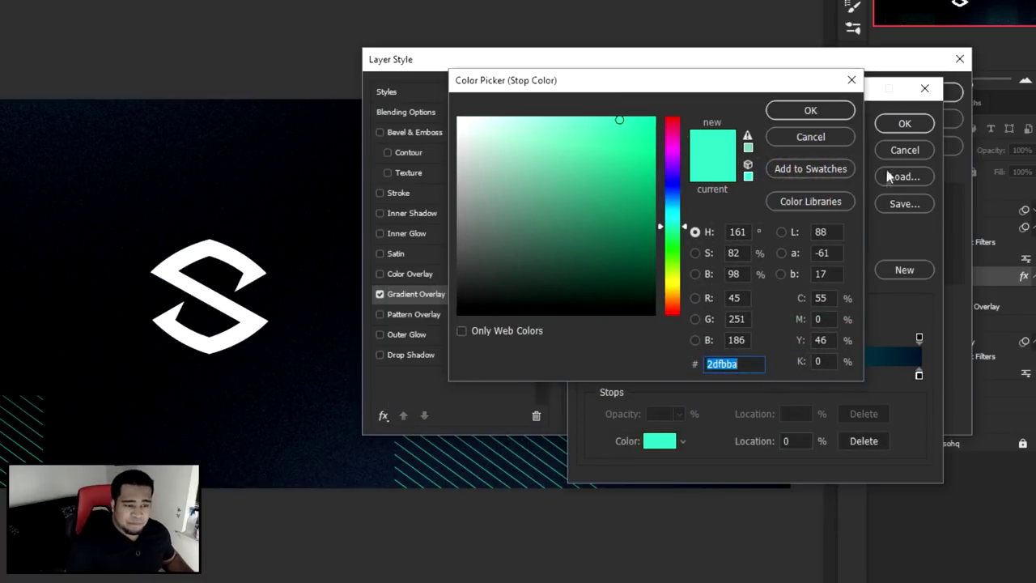
click(811, 110)
click(919, 376)
double_click(918, 376)
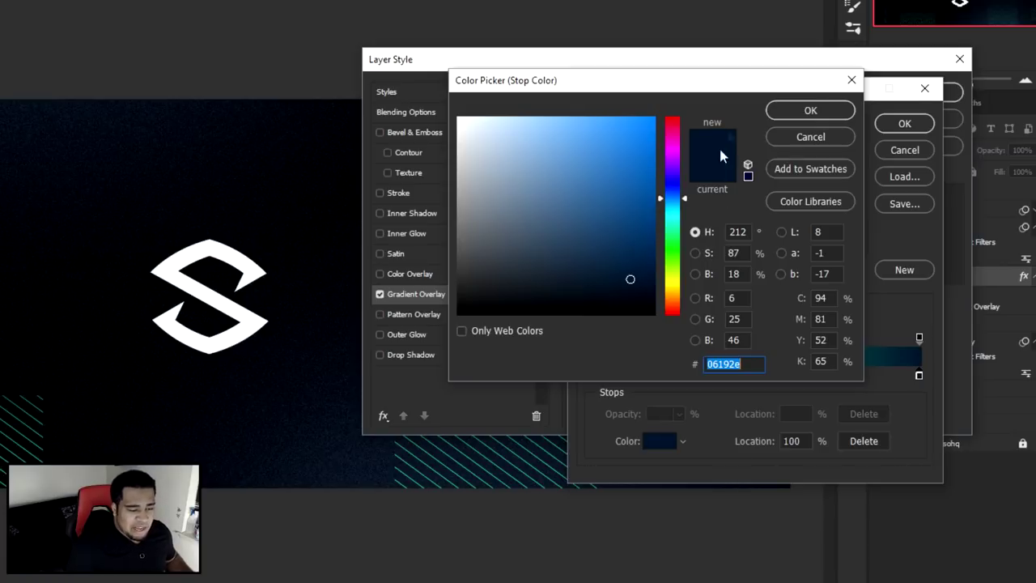
click(810, 110)
click(887, 125)
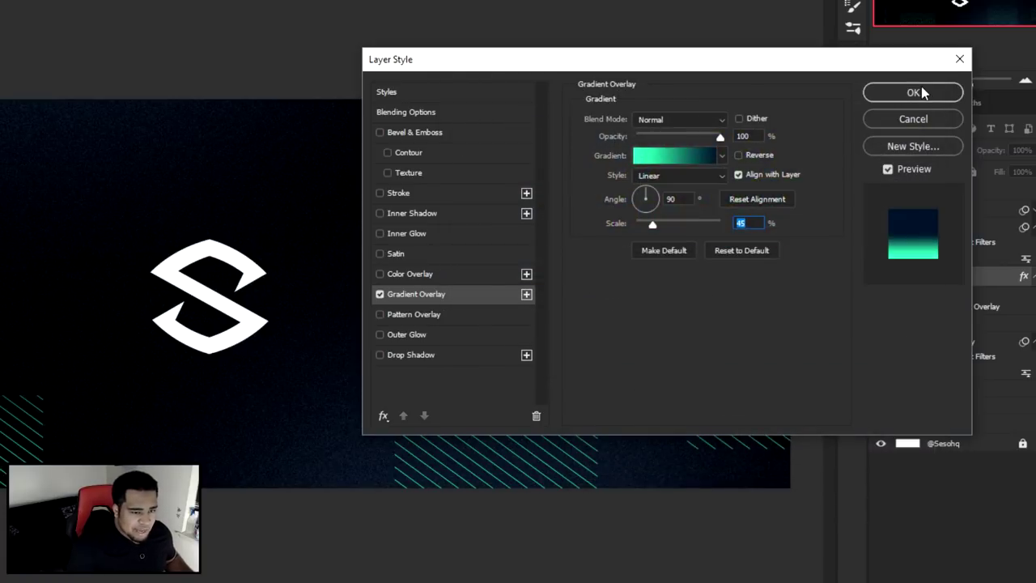
click(874, 92)
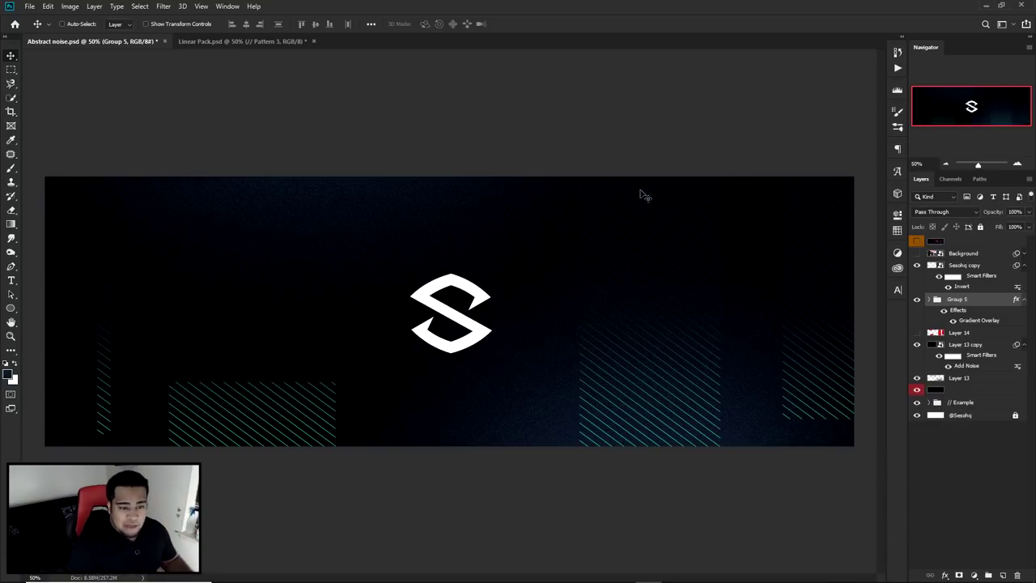
Convert the pattern group to a smart object and clip a new empty layer to it
right_click(958, 303)
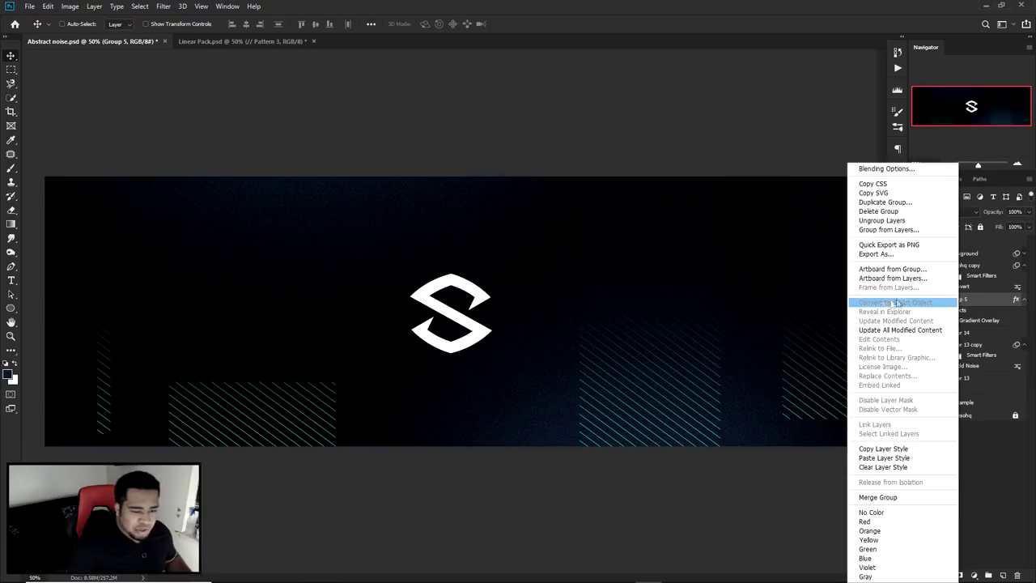
click(899, 303)
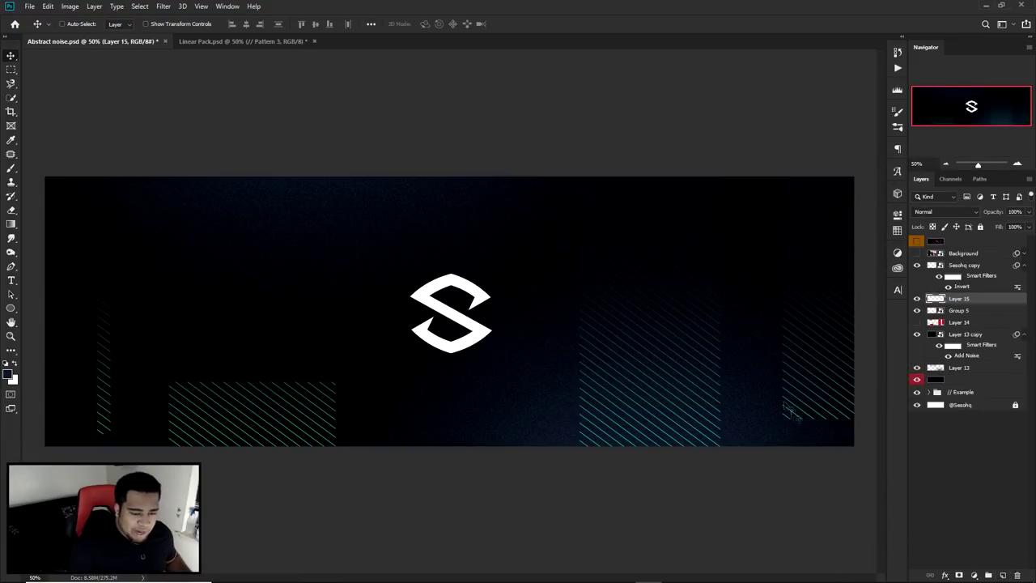
right_click(979, 298)
click(886, 334)
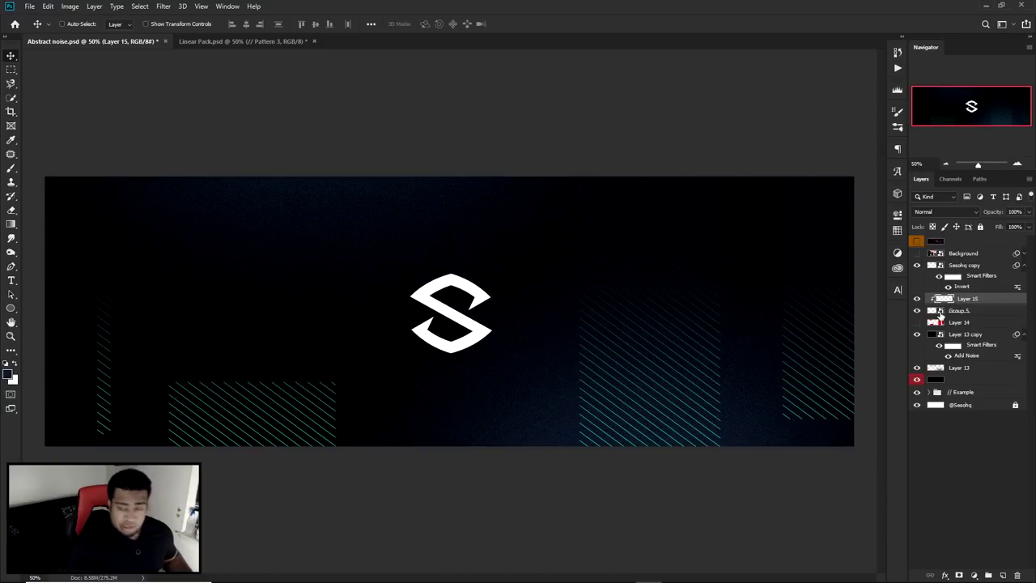
Select five rectangular areas together, each partly overlapping one of the stripe pattern blocks
key(m)
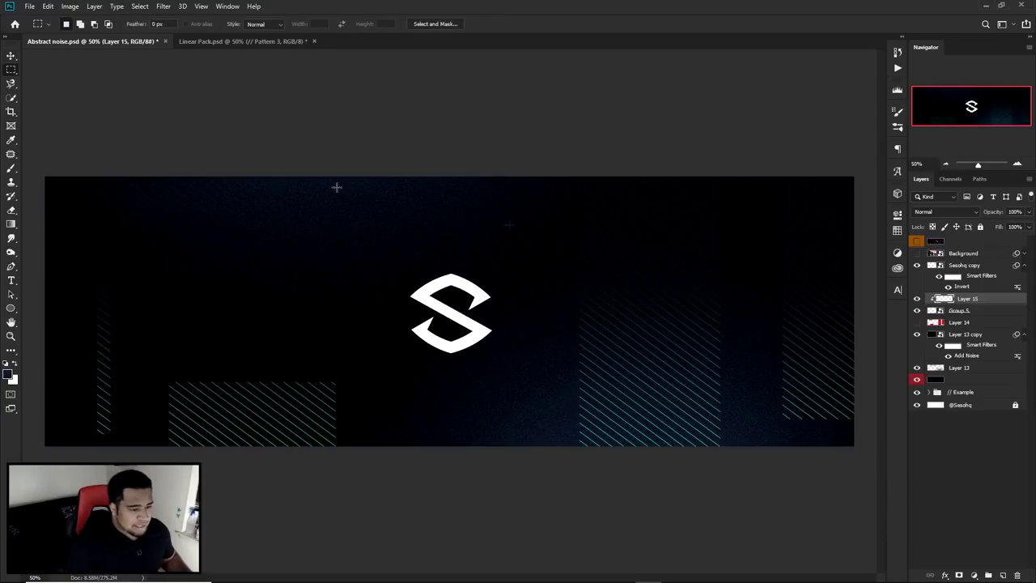
right_click(14, 73)
click(49, 72)
drag(768, 231, 810, 359)
drag(559, 377, 752, 446)
drag(364, 362, 307, 461)
drag(79, 317, 103, 444)
drag(82, 174, 409, 189)
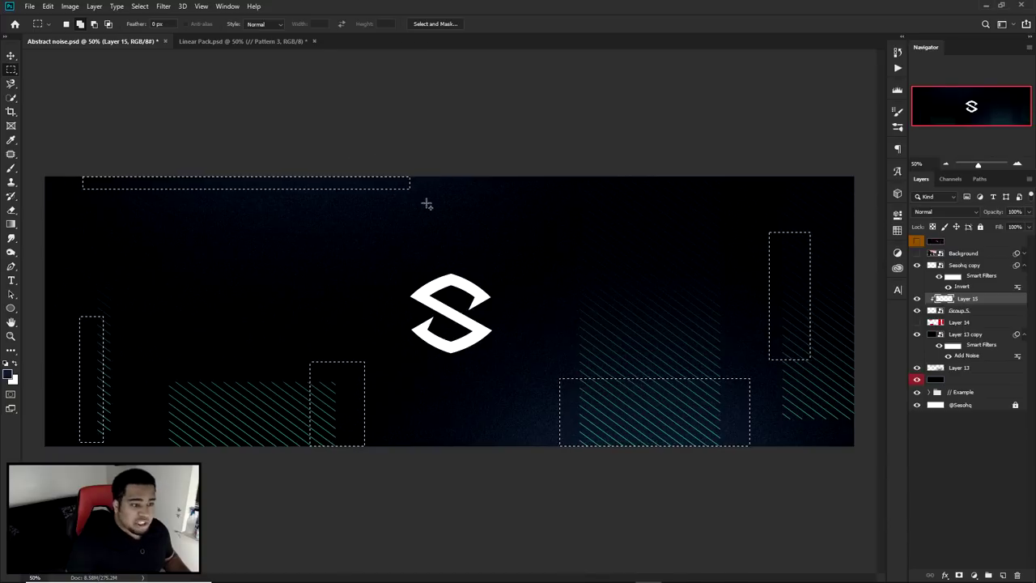
Set the foreground colour to white, fill the selected areas on the clipped layer with white, and deselect
click(7, 374)
drag(662, 289, 580, 163)
click(868, 184)
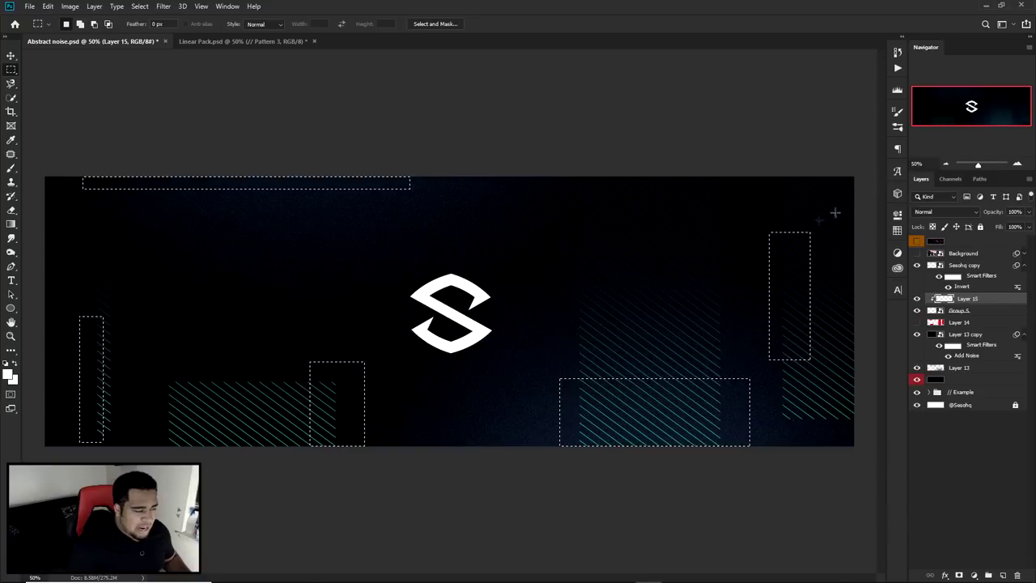
right_click(574, 275)
click(599, 404)
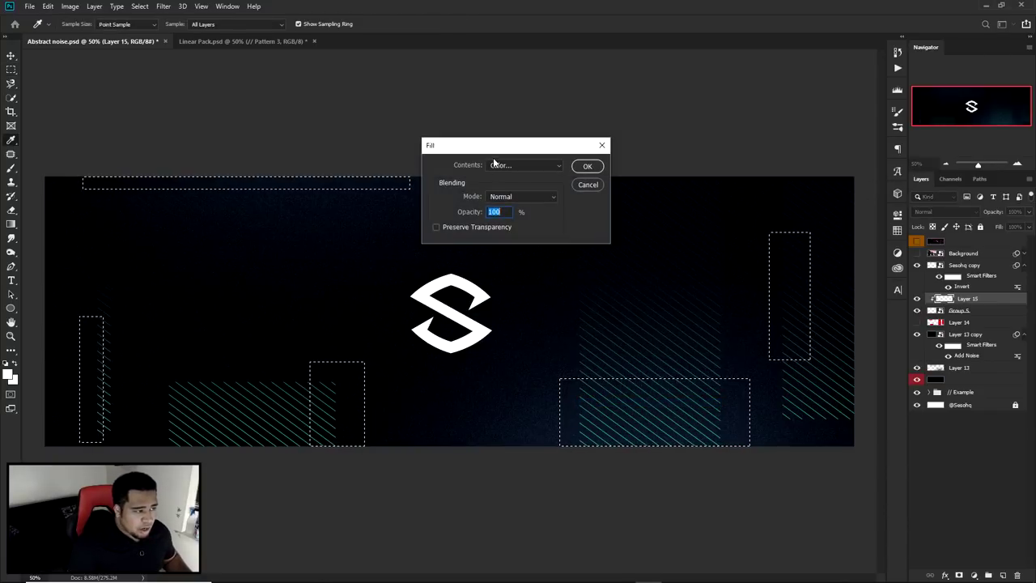
click(497, 165)
click(508, 264)
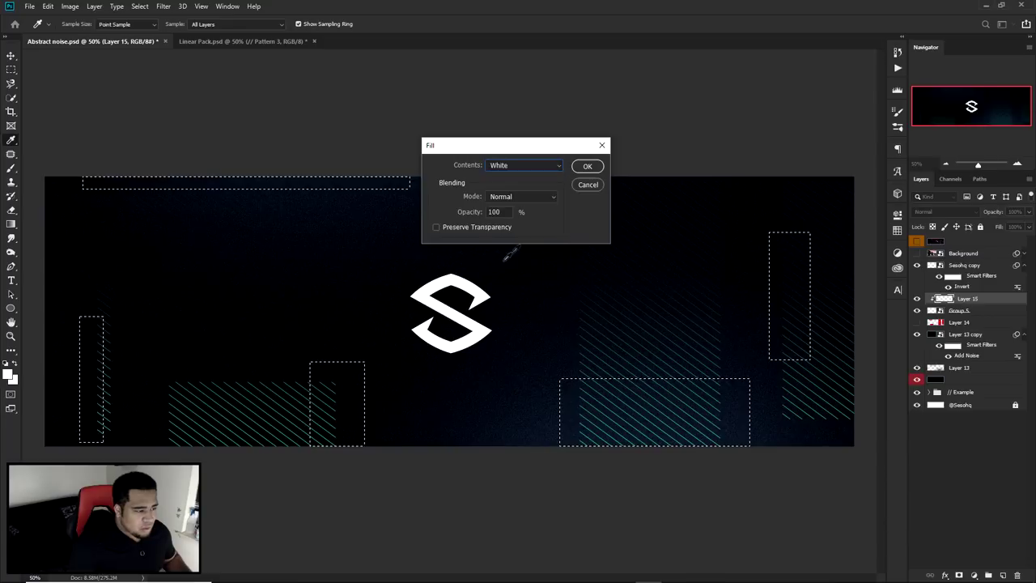
click(587, 166)
right_click(668, 227)
click(684, 233)
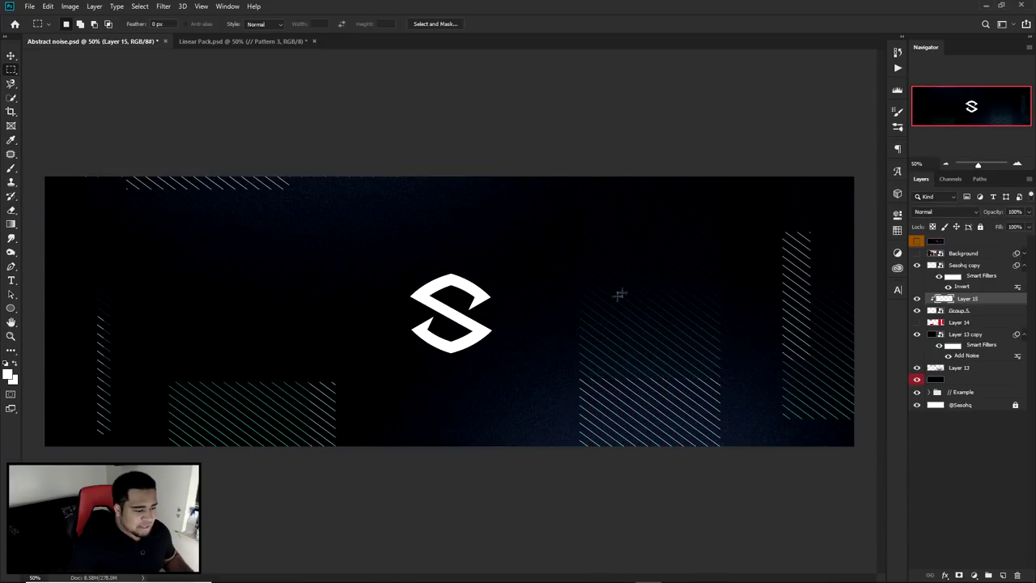
key(v)
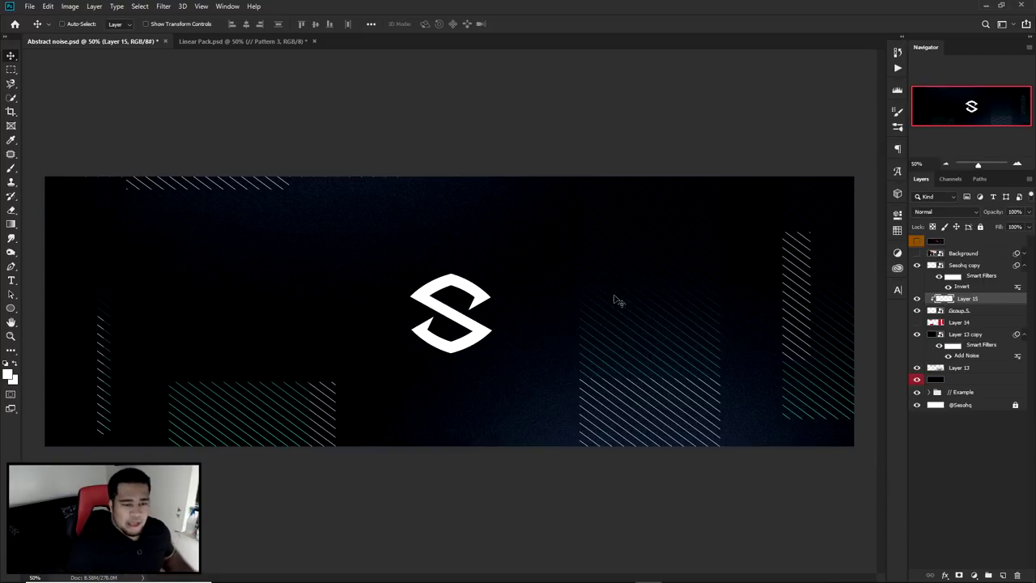
click(959, 266)
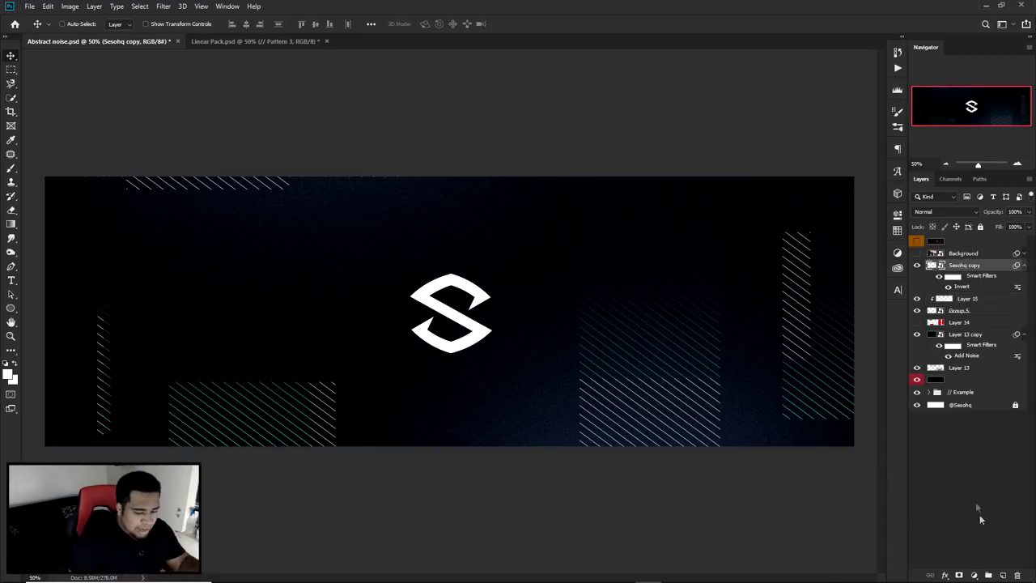
key(t)
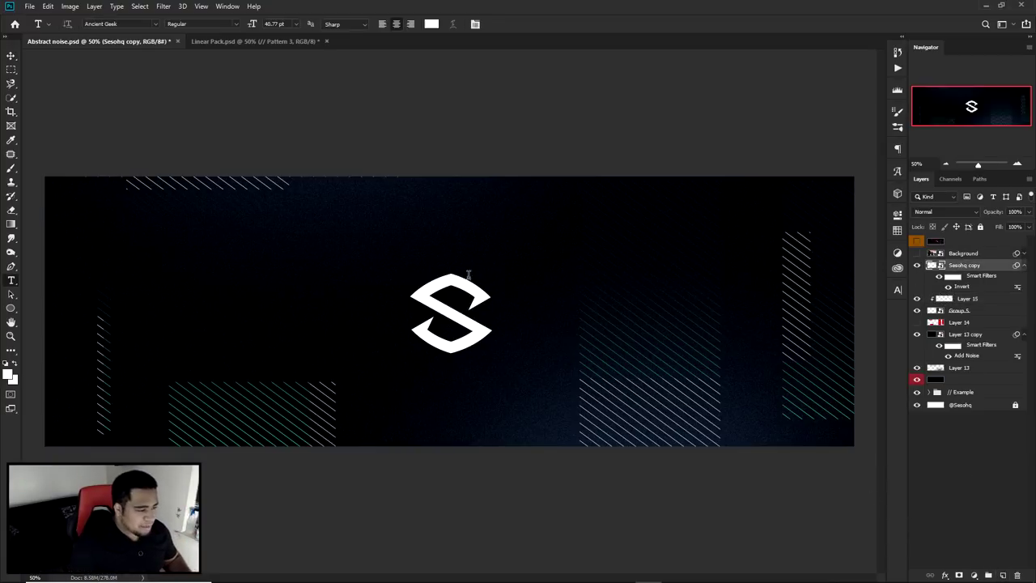
click(528, 325)
key(Escape)
Collapse the // Example group and delete it with its contents
click(938, 453)
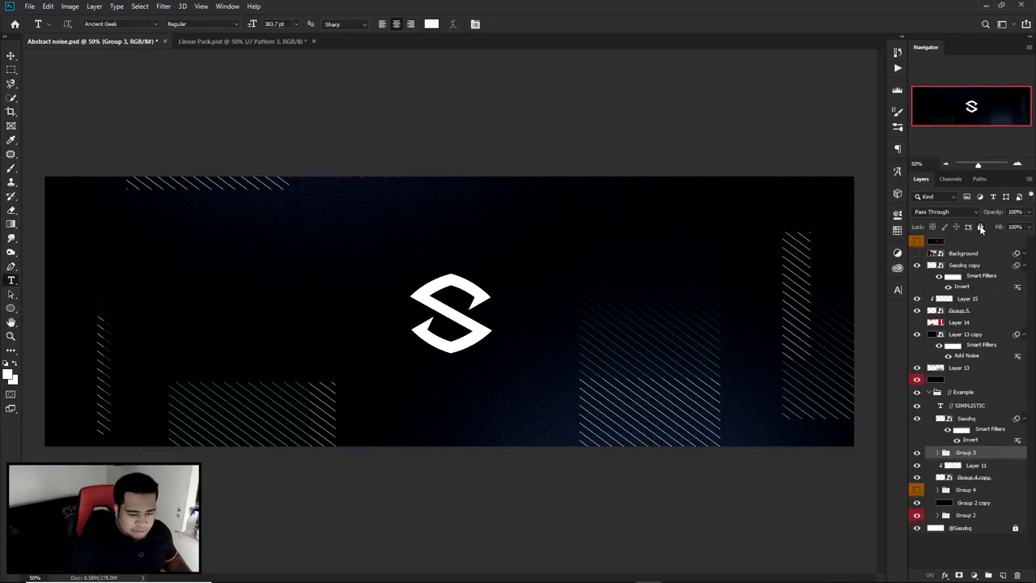
click(937, 392)
click(963, 393)
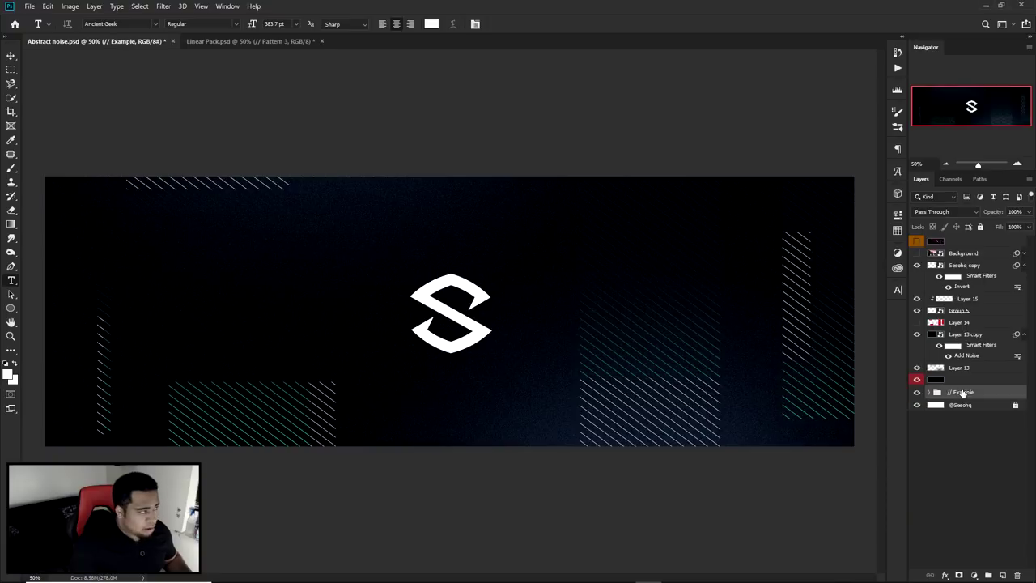
key(Delete)
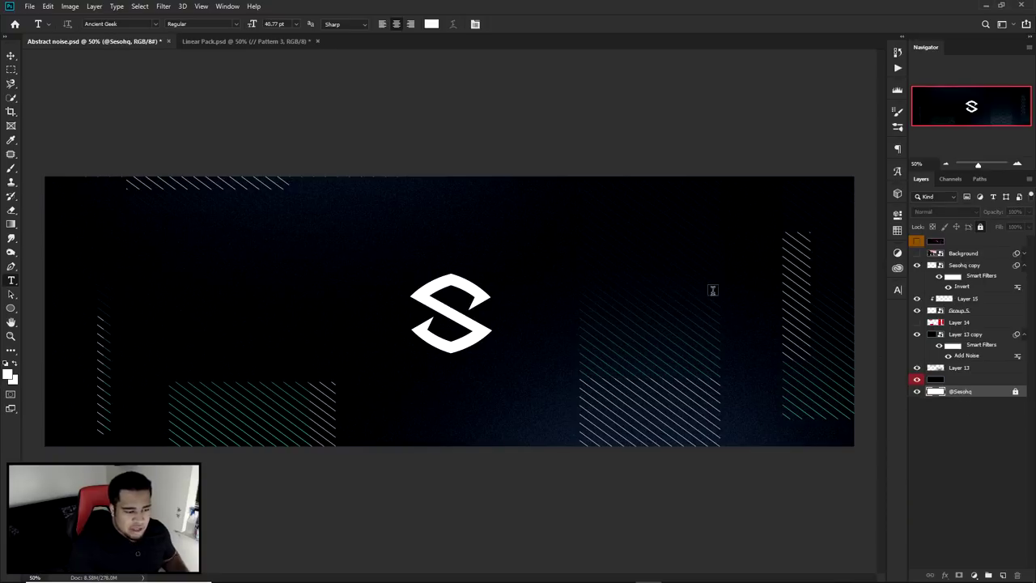
Add a white one-word text reading SESO in the Ancient Geek font above the logo
click(519, 227)
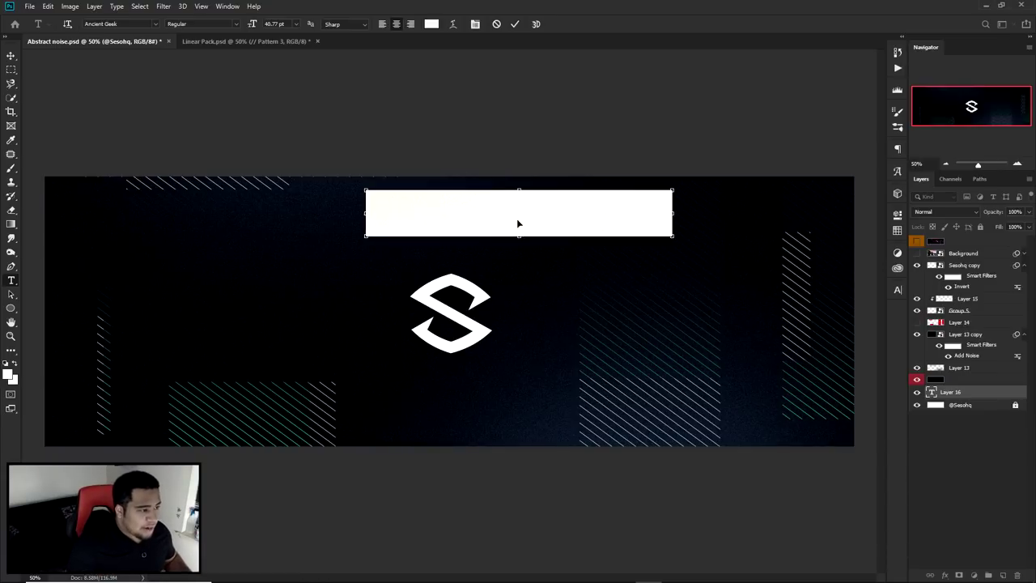
key(BackSpace)
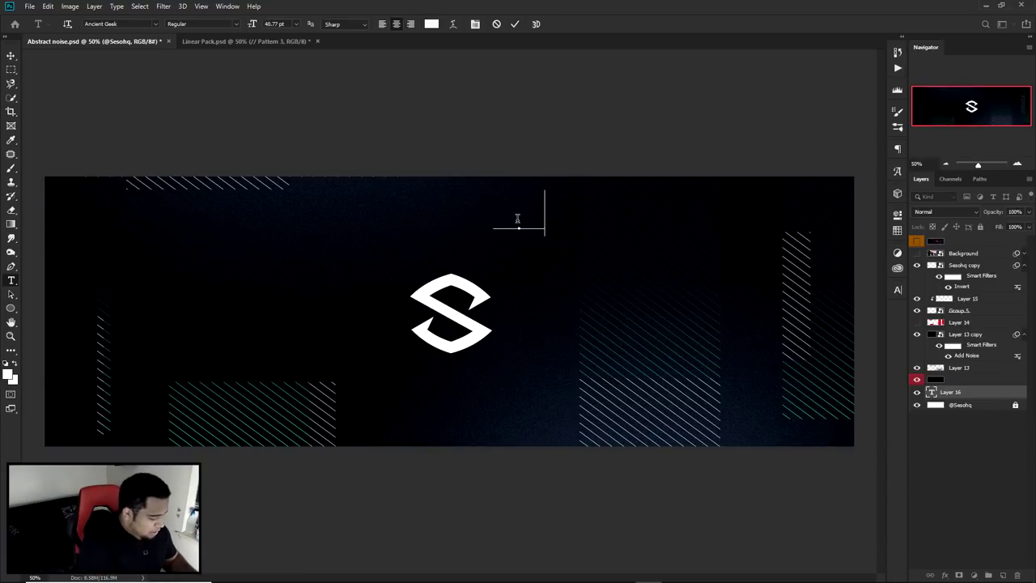
text(SESO)
click(515, 24)
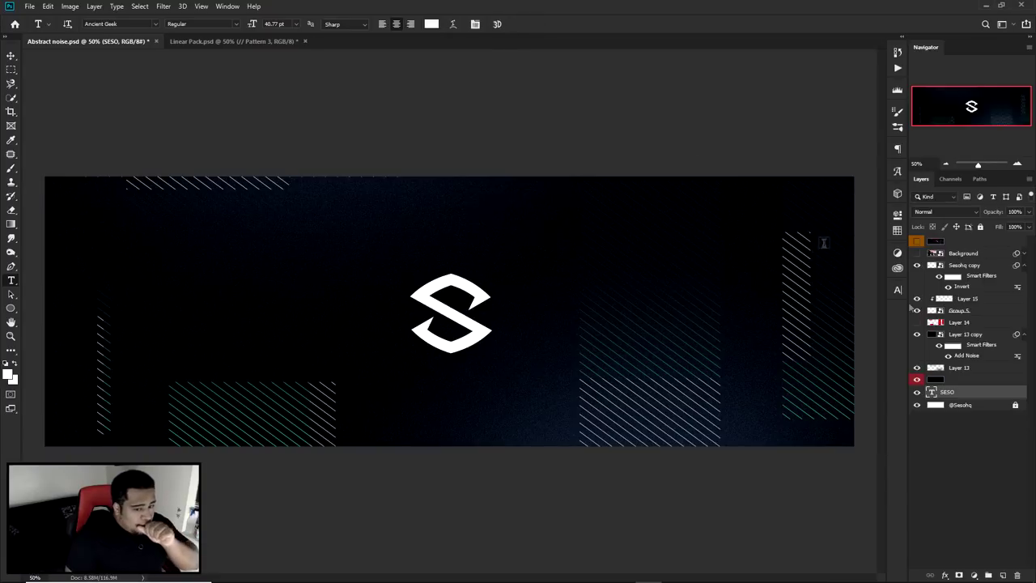
Move the SESO text layer directly above Layer 15 and place the text over the logo
drag(955, 398, 952, 293)
key(v)
drag(539, 212, 506, 312)
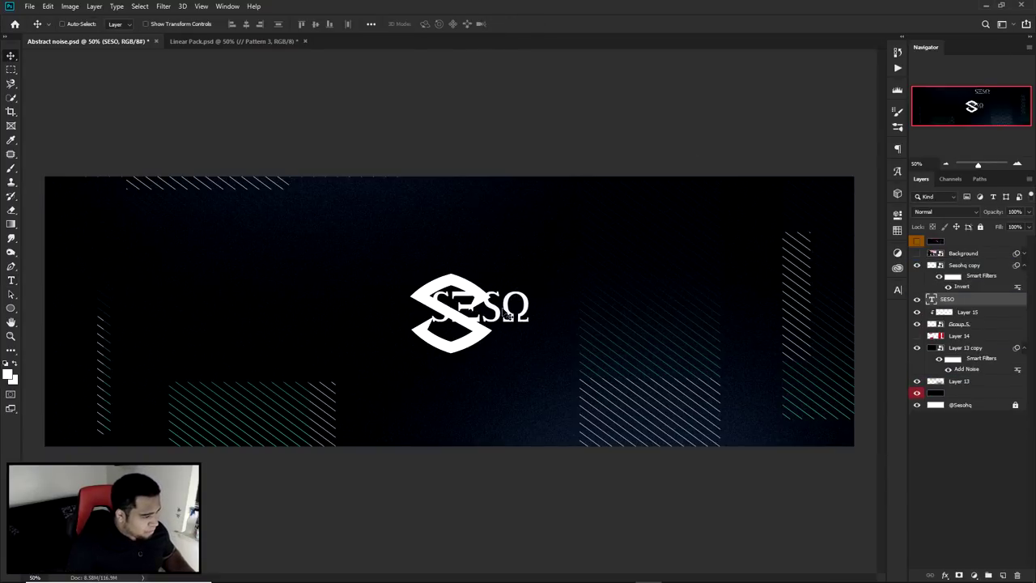
click(897, 289)
click(834, 311)
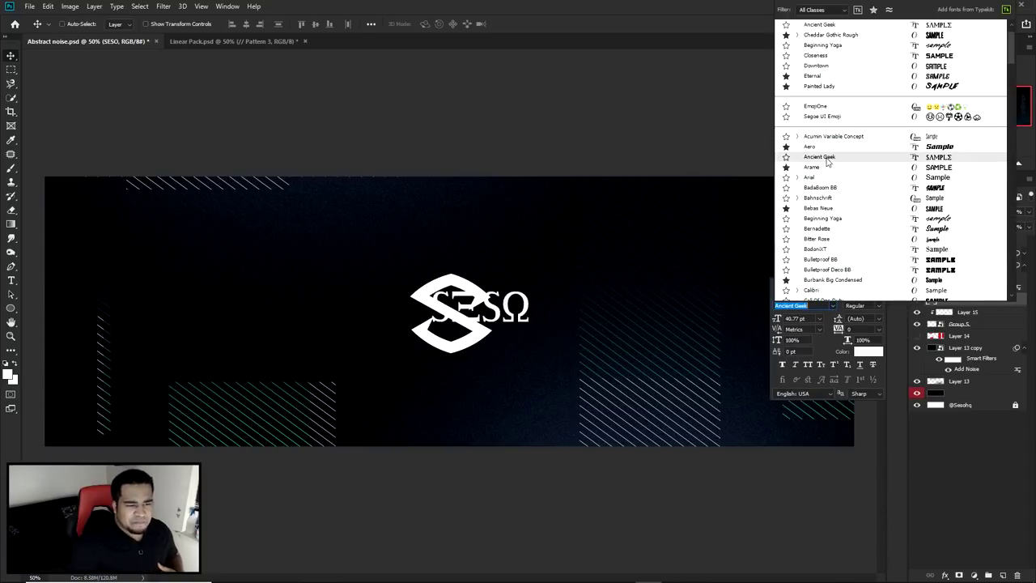
click(599, 235)
click(898, 290)
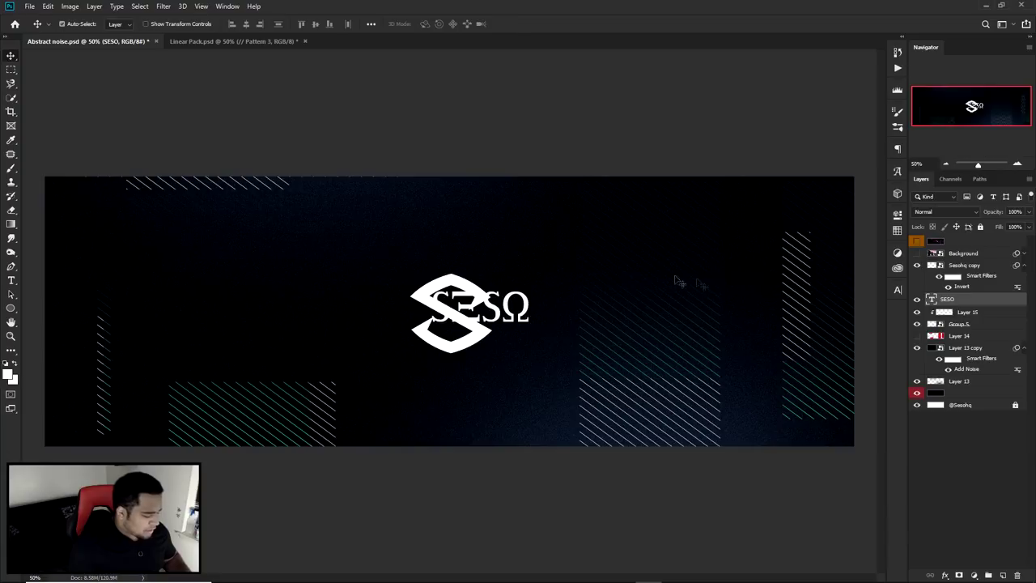
Scale the SESO text up to about 906% and position it so the letters span the whole banner
key(ctrl+t)
drag(528, 275, 928, 174)
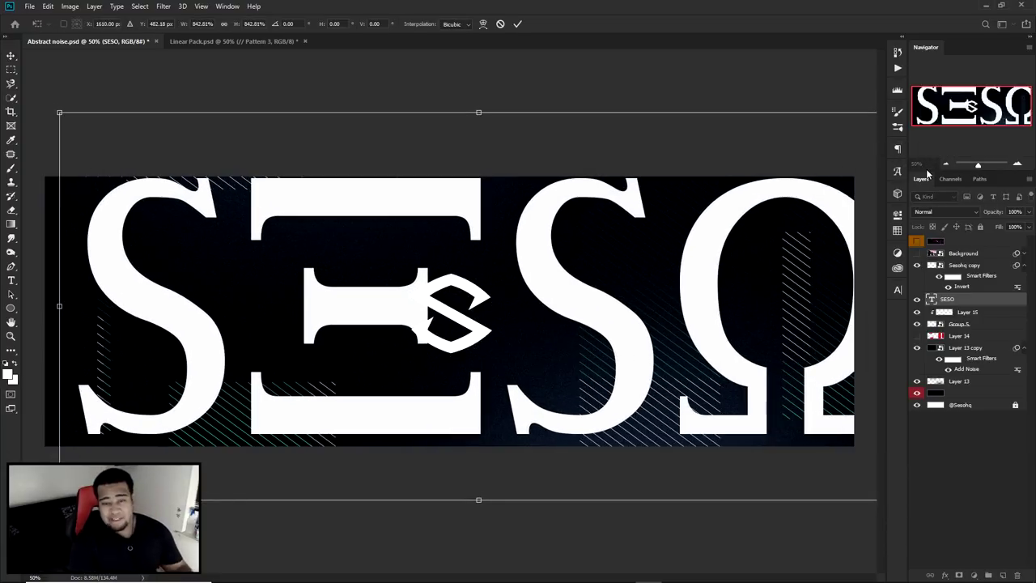
drag(720, 246, 612, 247)
drag(790, 115, 805, 111)
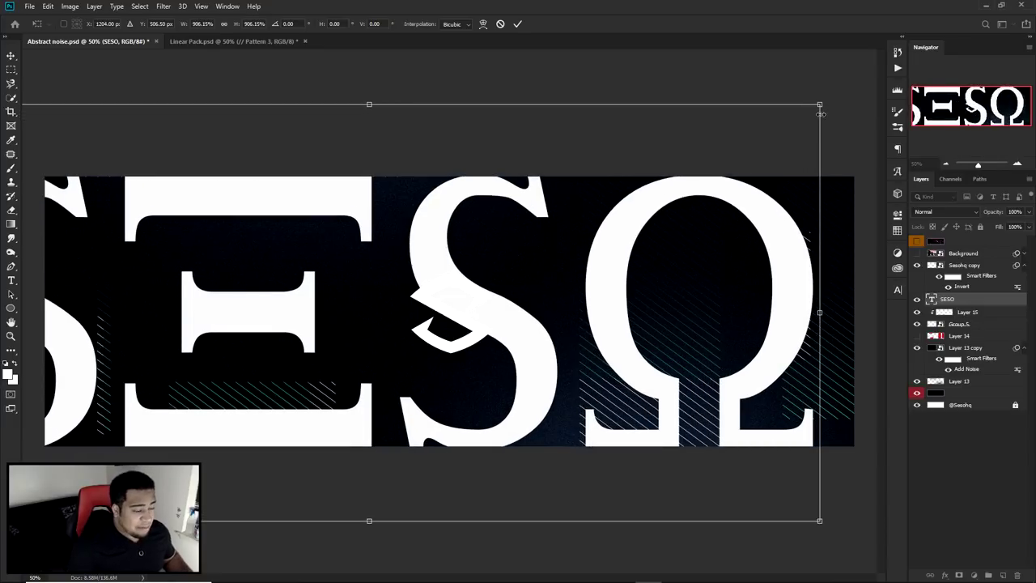
key(Return)
drag(501, 255, 602, 247)
Shift the S logo into the gap between the text's second and third letters, and select the SESO text layer
drag(486, 301, 526, 294)
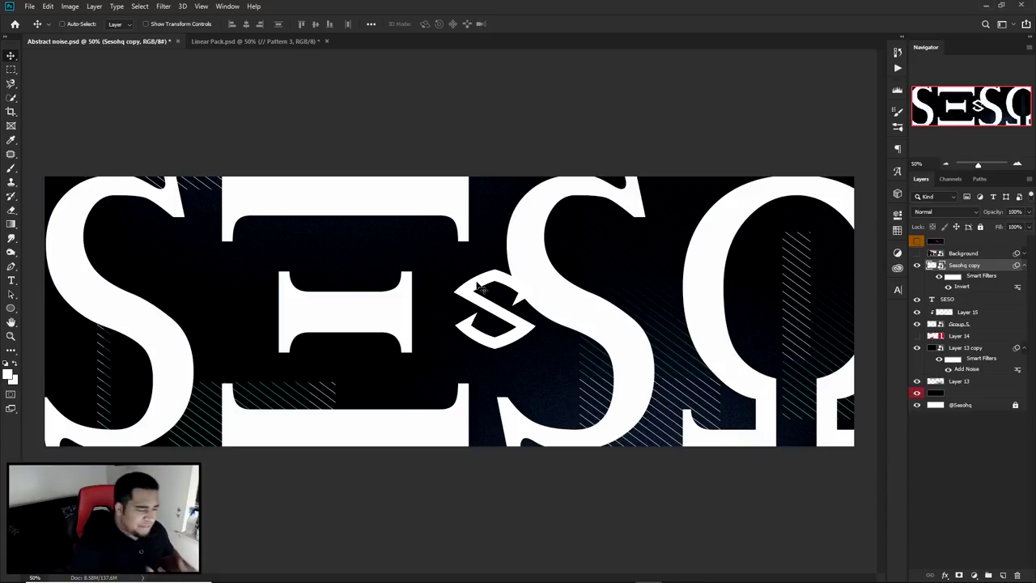
mouse_move(504, 287)
mouse_down()
mouse_move(462, 280)
mouse_move(488, 286)
mouse_up()
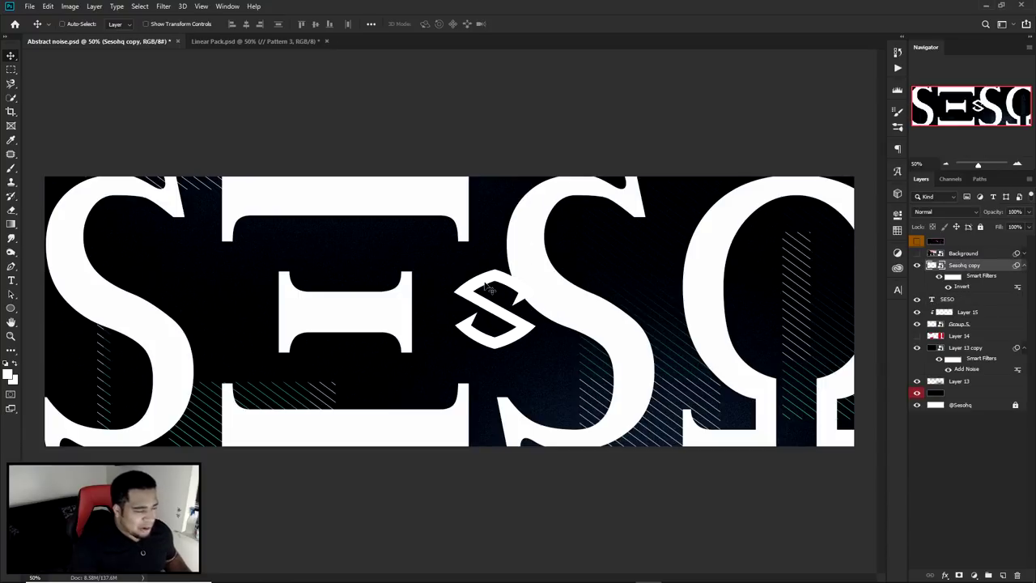
ctrl+click(527, 226)
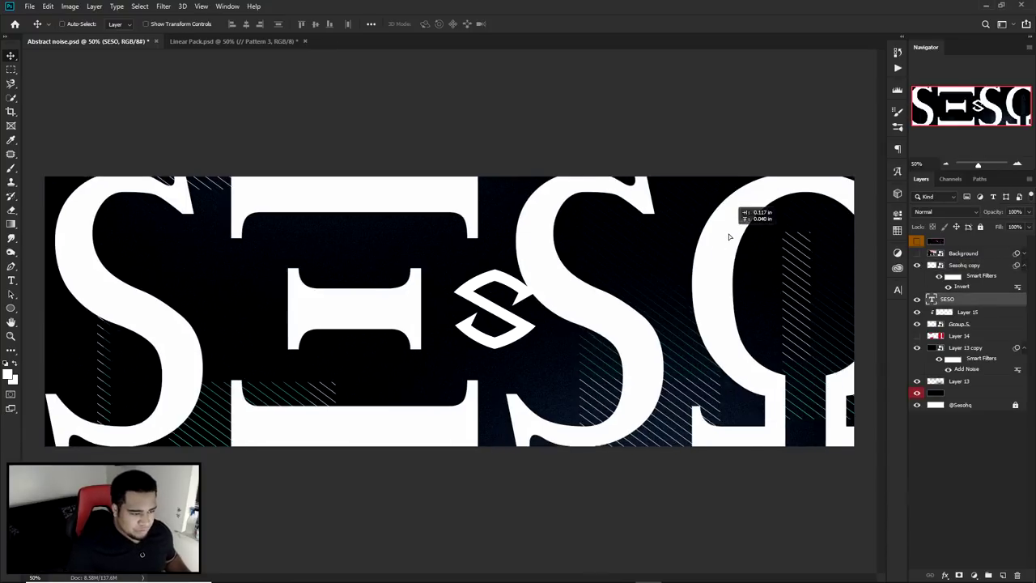
Show the Background landscape layer, move it directly above the SESO text and clip it to the letters
click(963, 255)
click(917, 253)
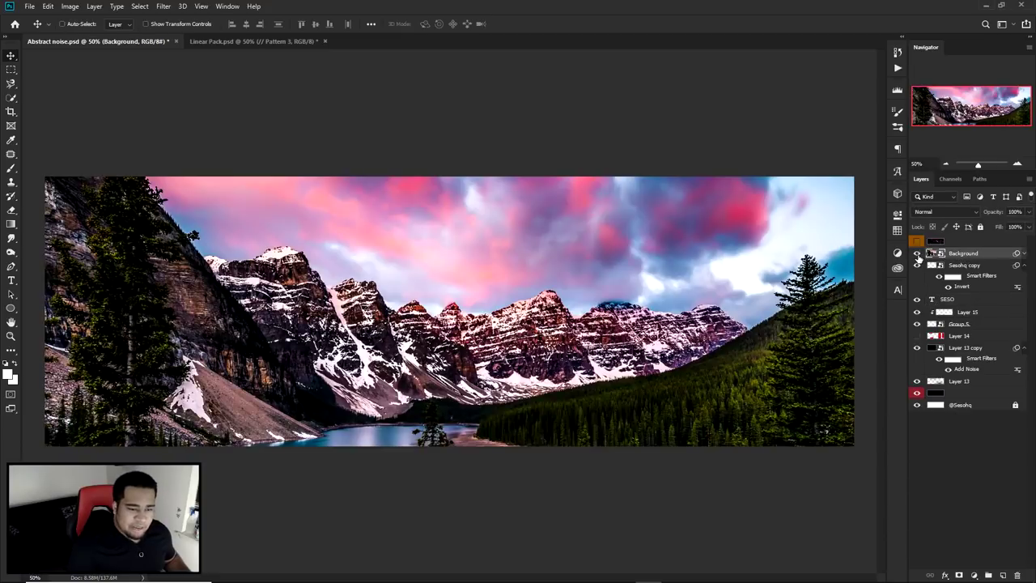
drag(955, 259, 961, 296)
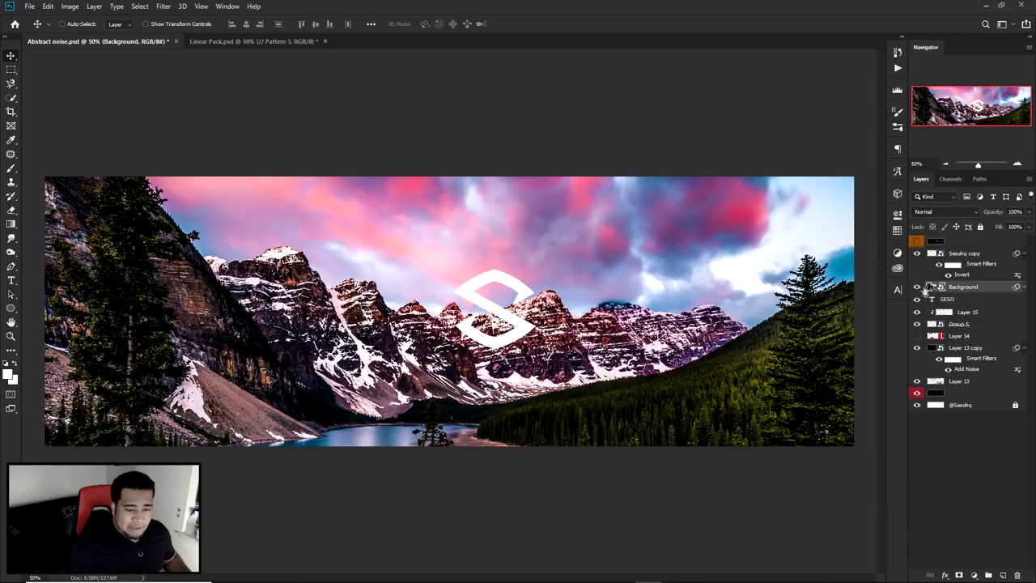
right_click(968, 289)
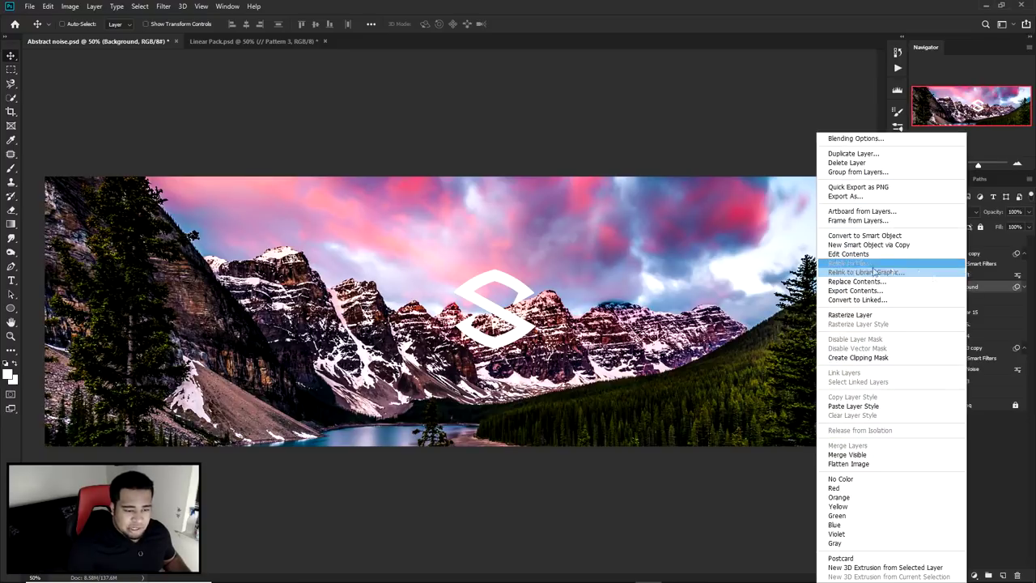
click(847, 359)
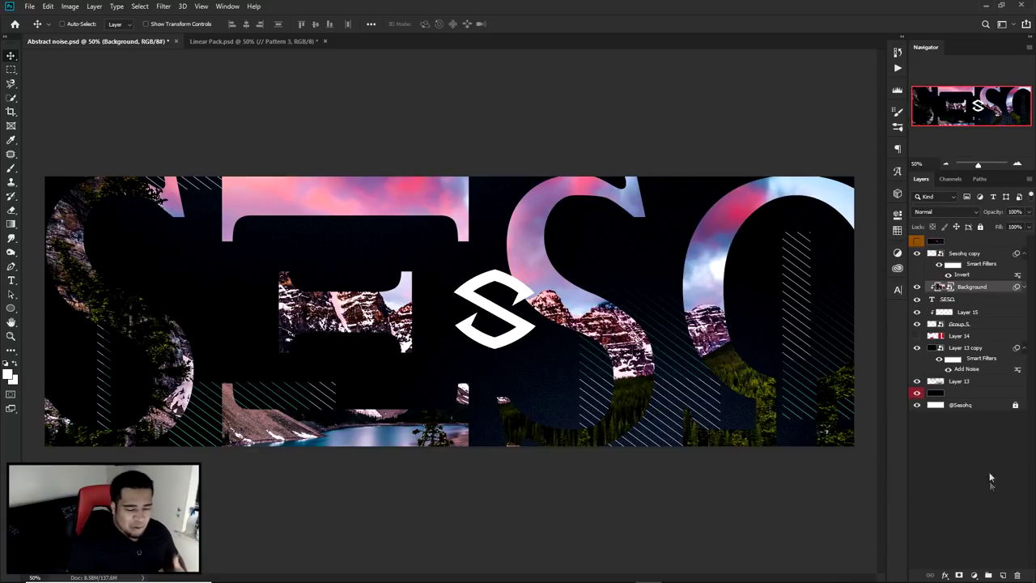
Add a Gradient Map adjustment layer above the landscape and clip it to the SESO text
click(975, 575)
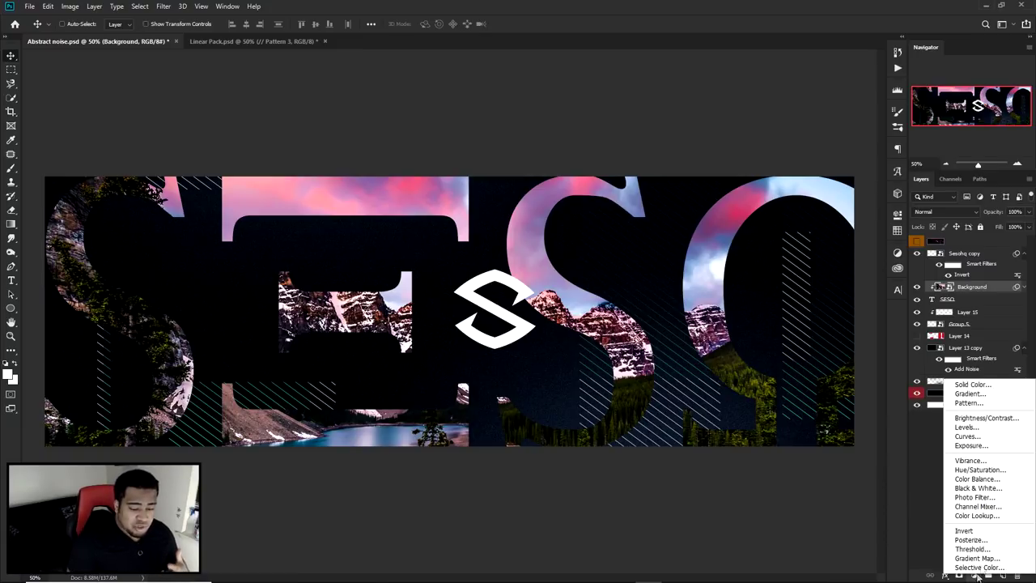
click(983, 558)
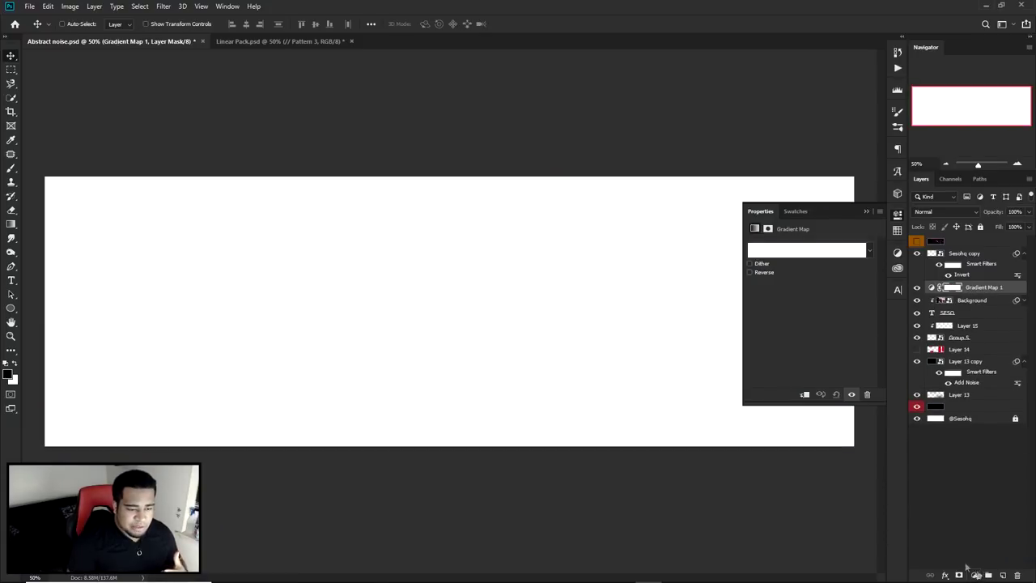
right_click(994, 290)
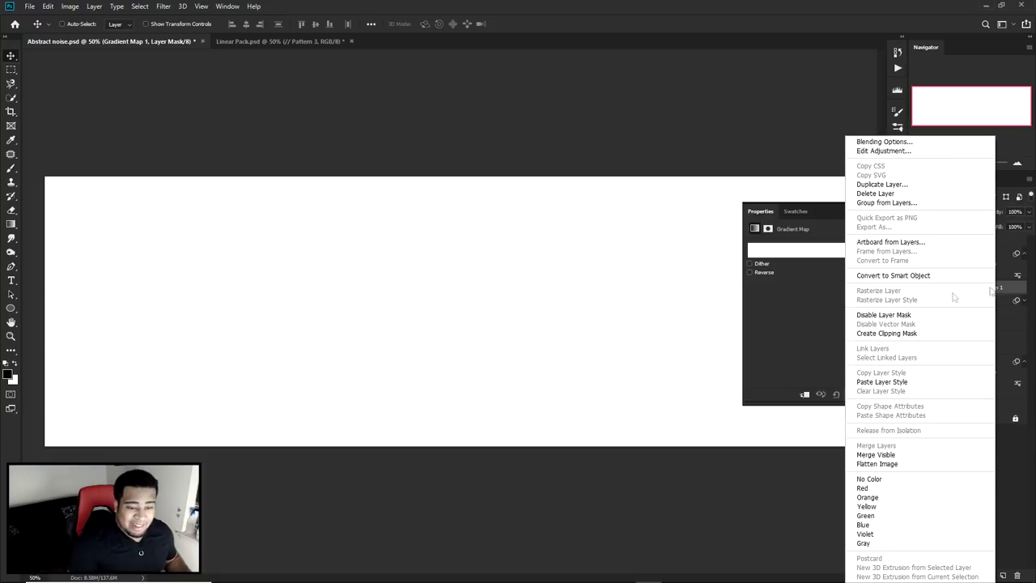
click(875, 334)
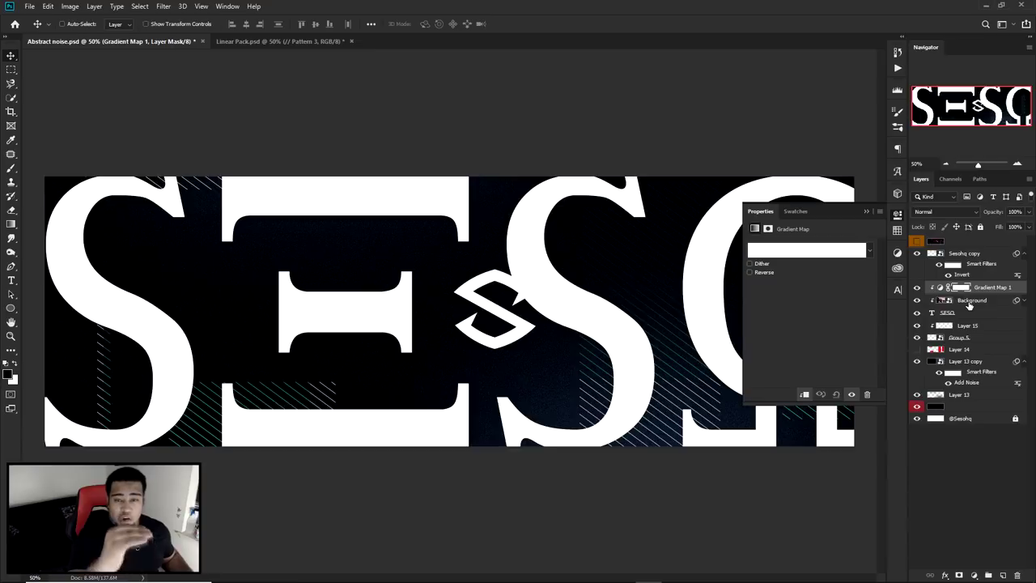
Open the gradient map's gradient for editing and try the Red, Green preset and the black-to-crimson preset
click(943, 312)
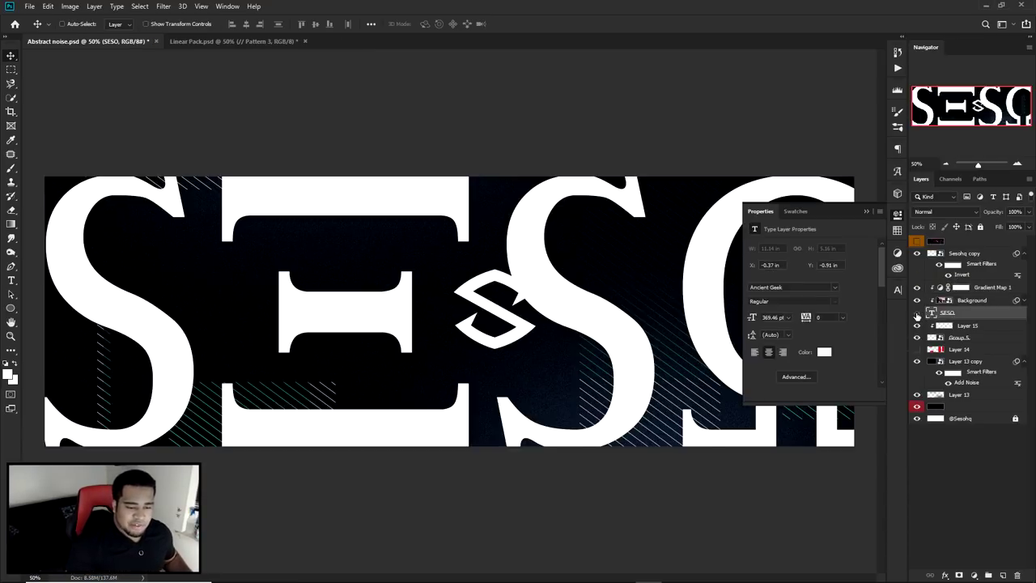
click(943, 288)
click(783, 250)
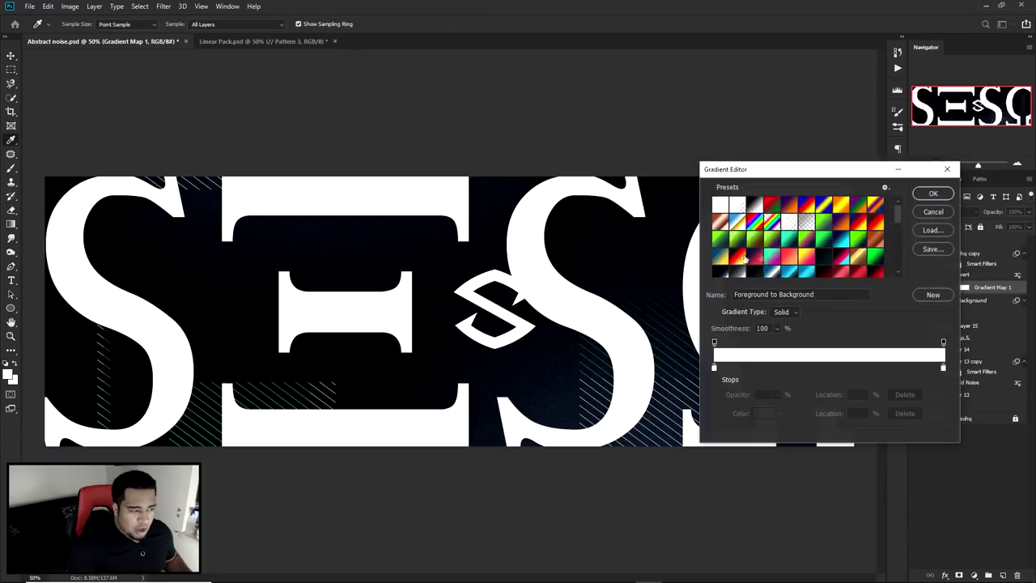
click(768, 203)
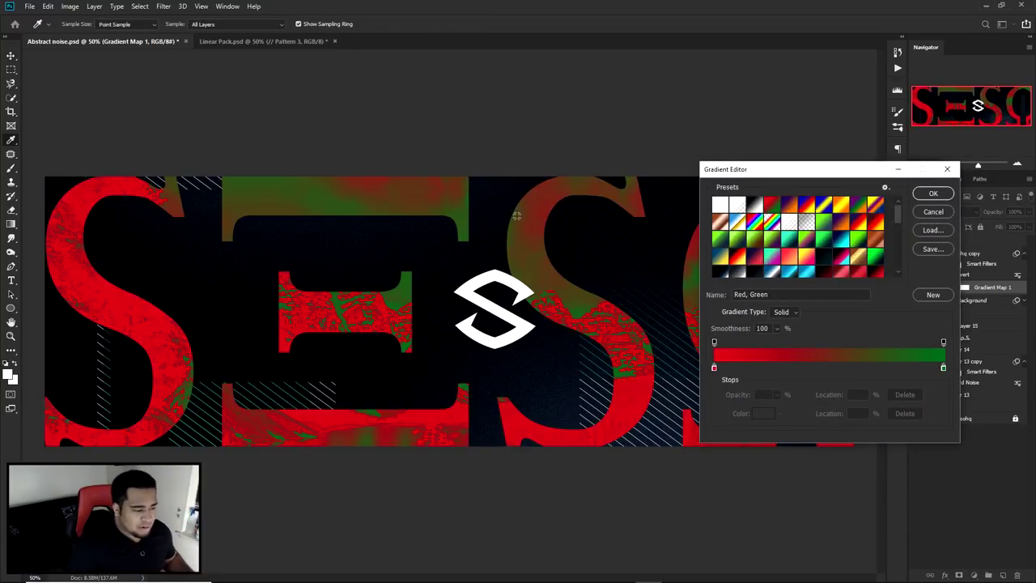
drag(898, 212, 897, 259)
click(719, 270)
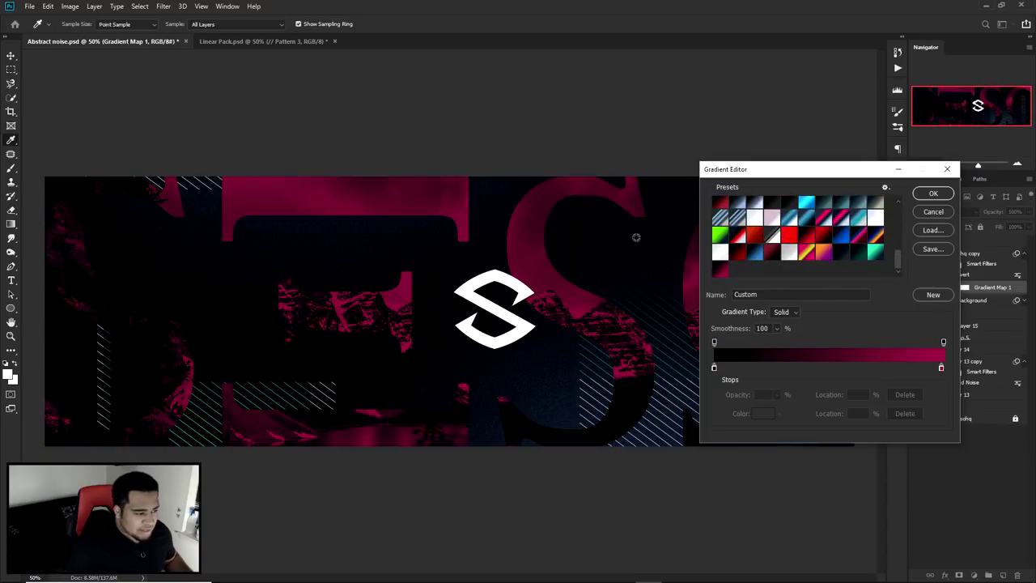
Inspect the colour values of the gradient's dark and crimson stops without changing them
drag(764, 172, 725, 168)
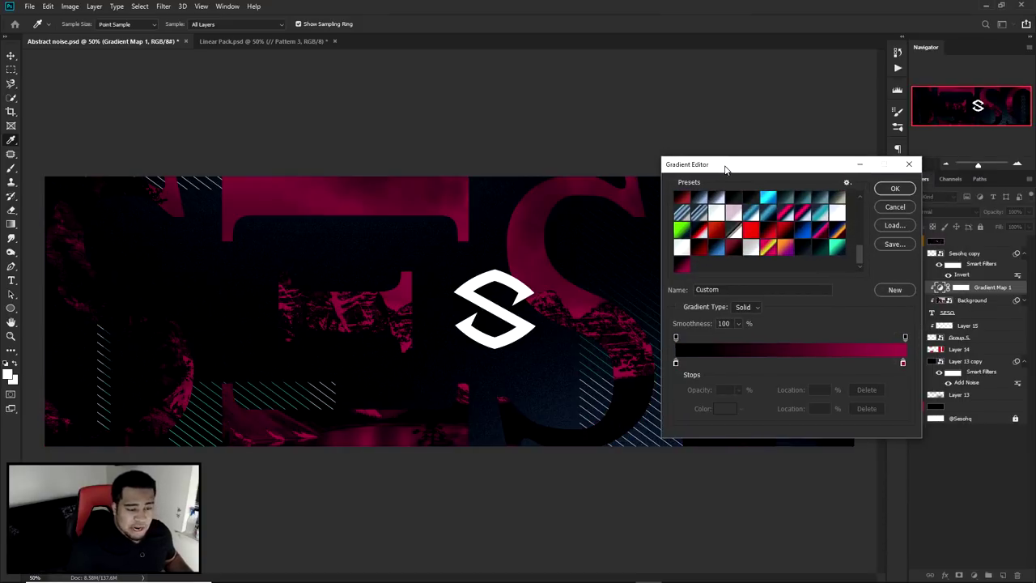
double_click(676, 363)
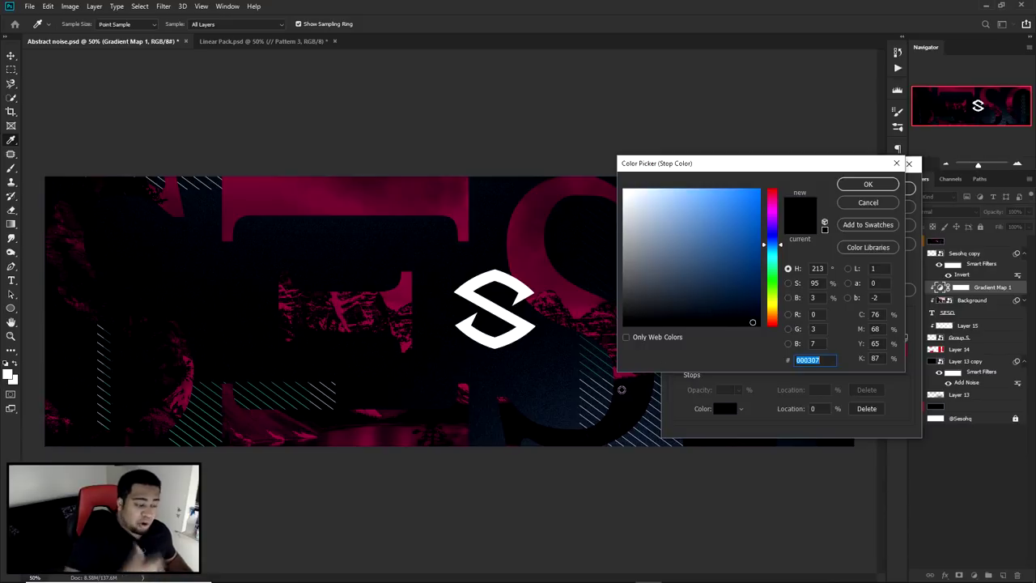
drag(747, 311, 820, 412)
click(696, 312)
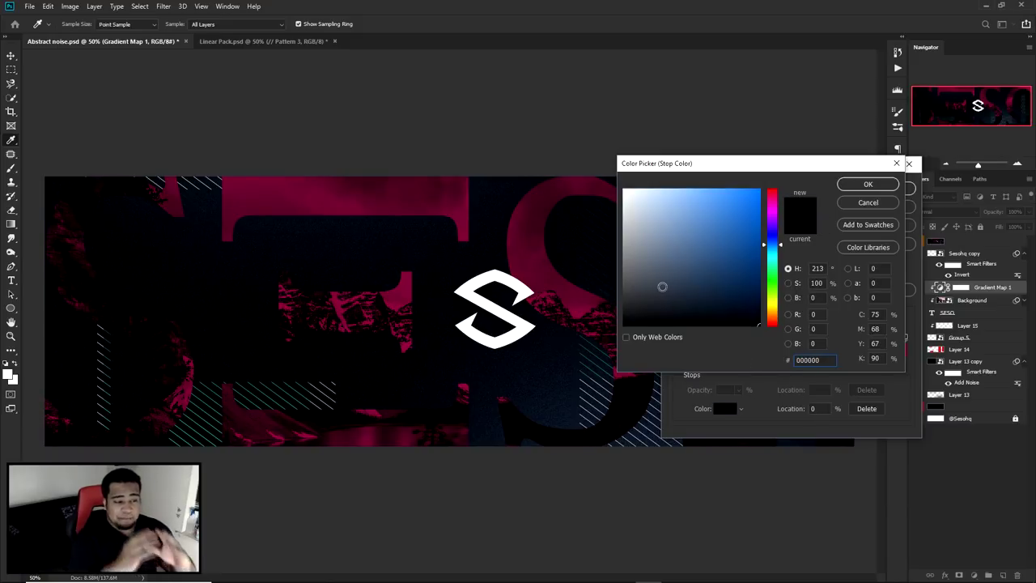
click(884, 207)
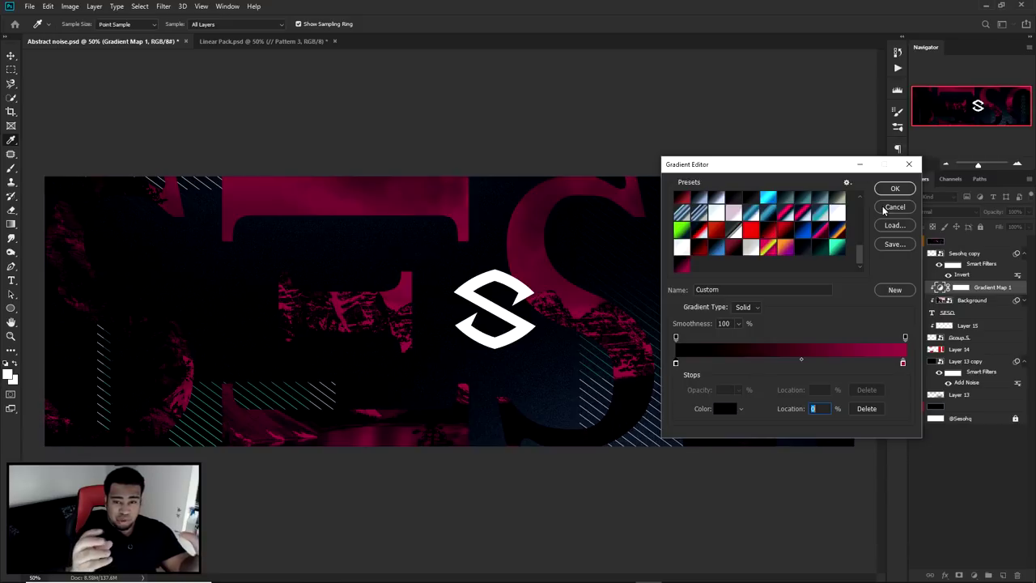
double_click(676, 365)
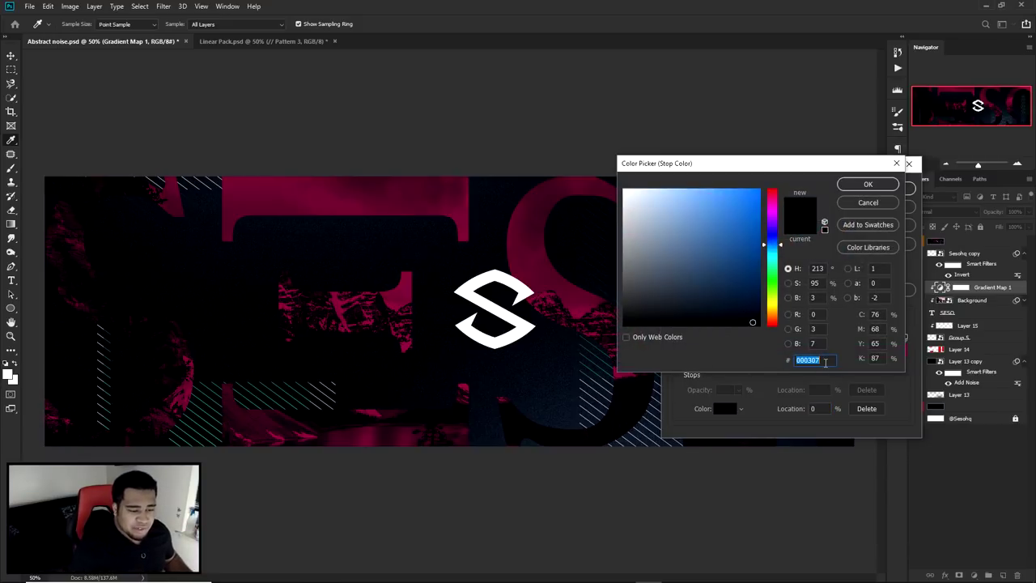
click(868, 185)
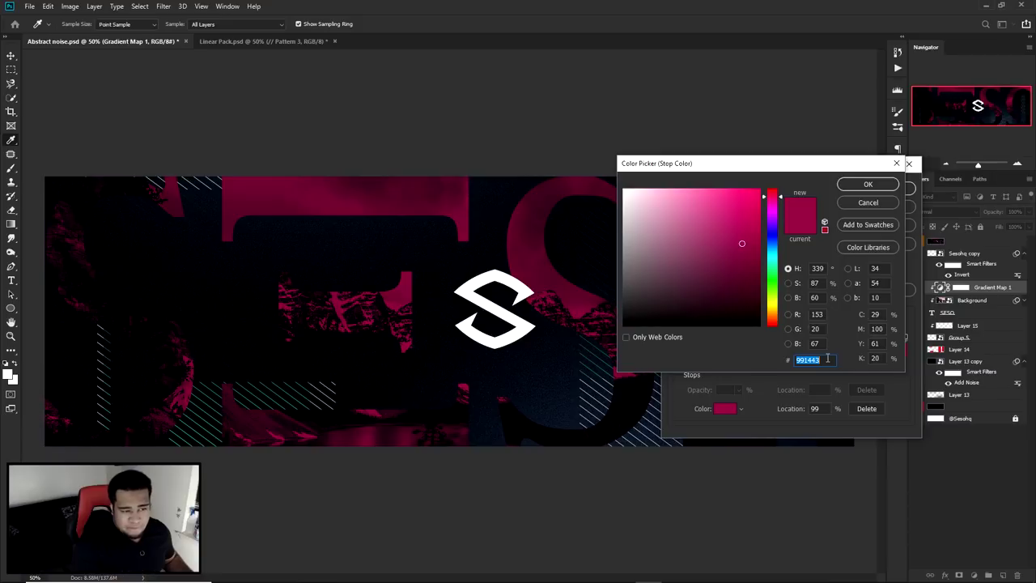
click(850, 184)
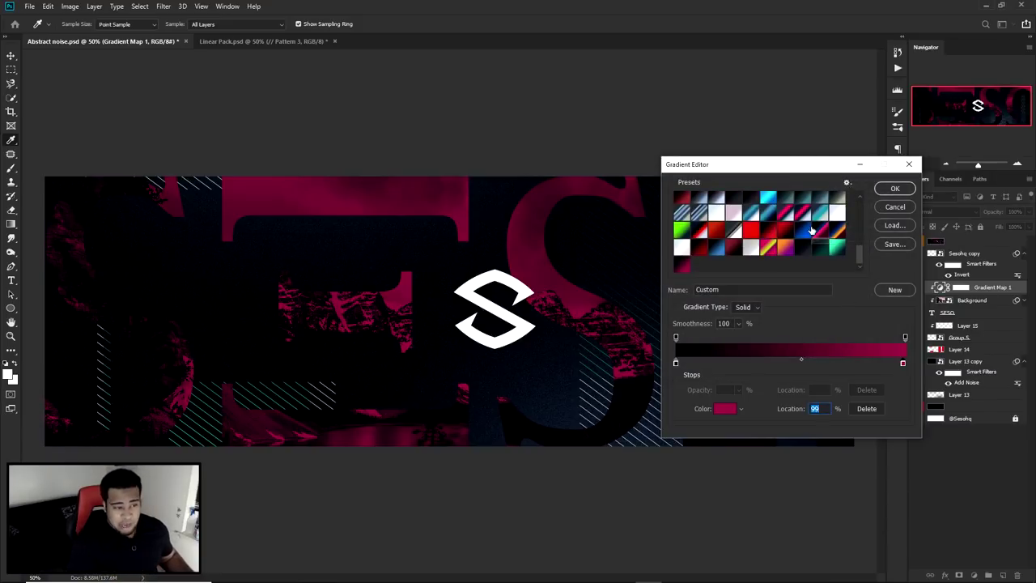
scroll(729, 239, up, 5)
scroll(730, 239, up, 2)
scroll(730, 238, down, 5)
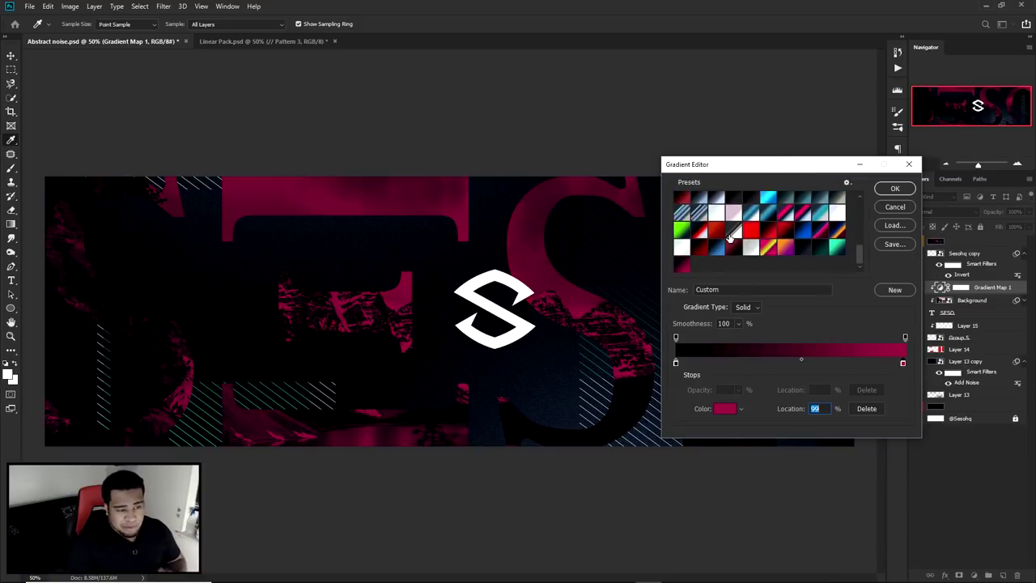
right_click(702, 262)
click(754, 287)
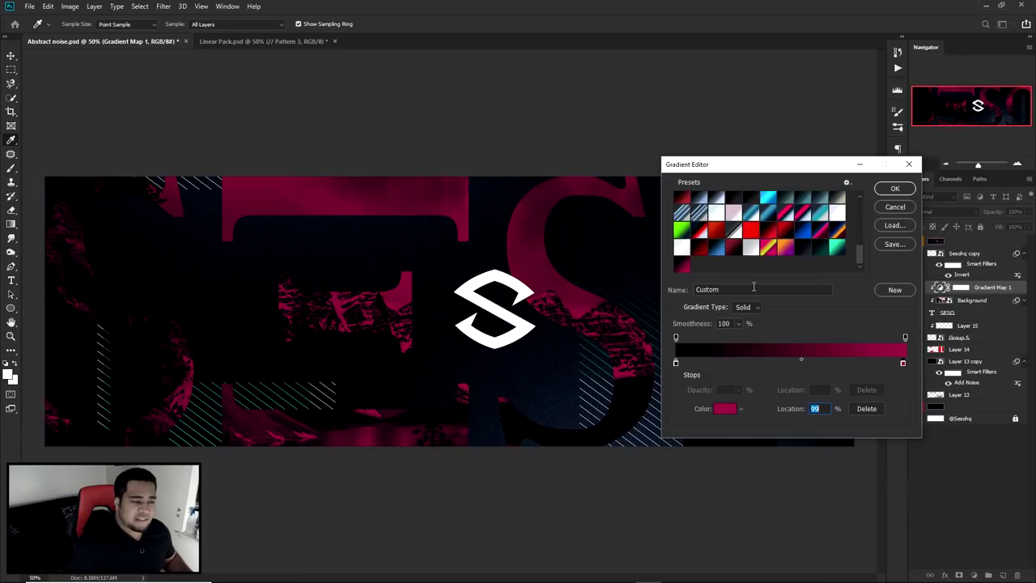
Try the greyscale preset and the pink-to-pale-blue presets on the gradient map
click(716, 219)
click(731, 228)
click(740, 232)
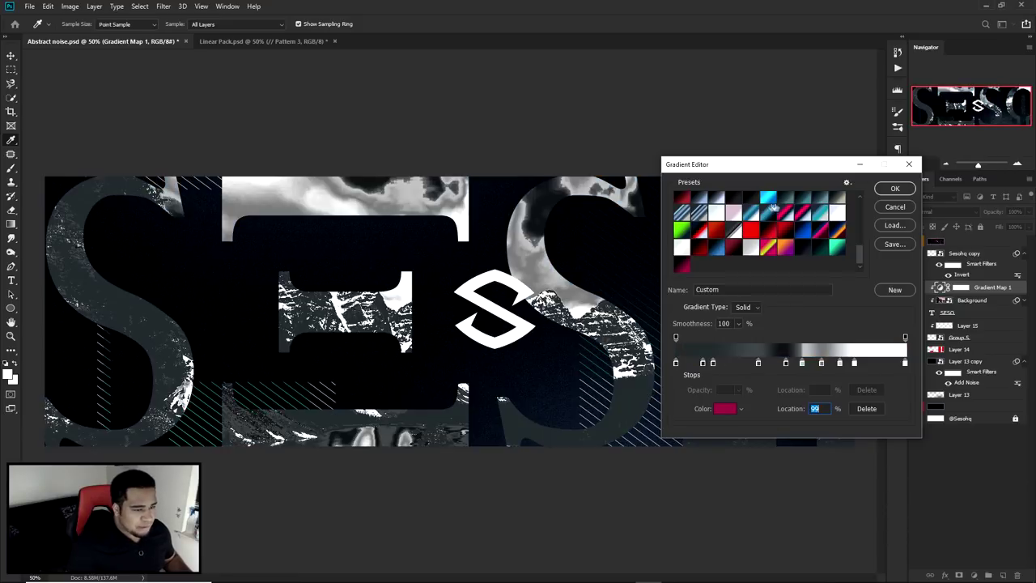
click(796, 212)
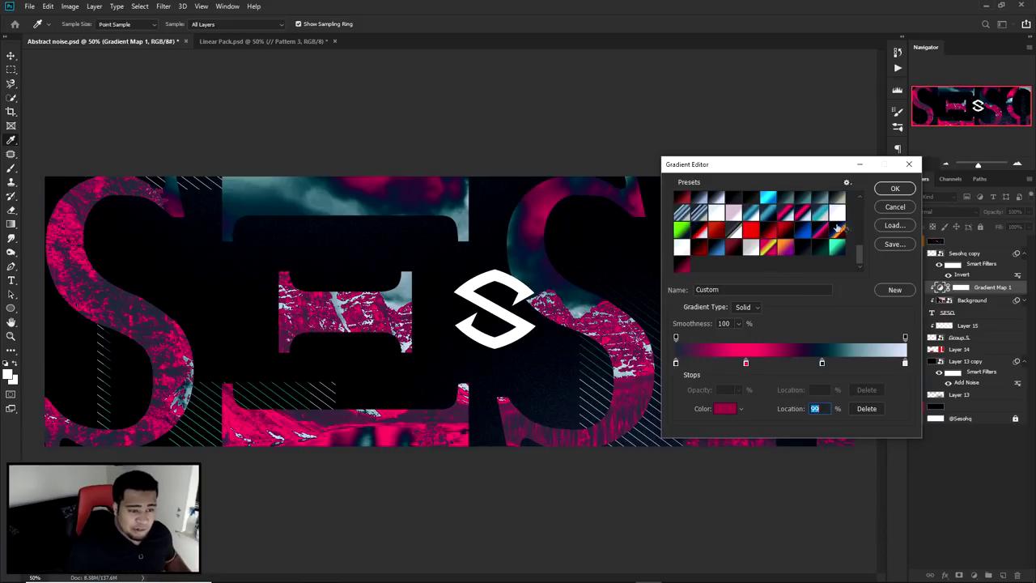
click(683, 269)
click(799, 213)
click(788, 213)
click(803, 213)
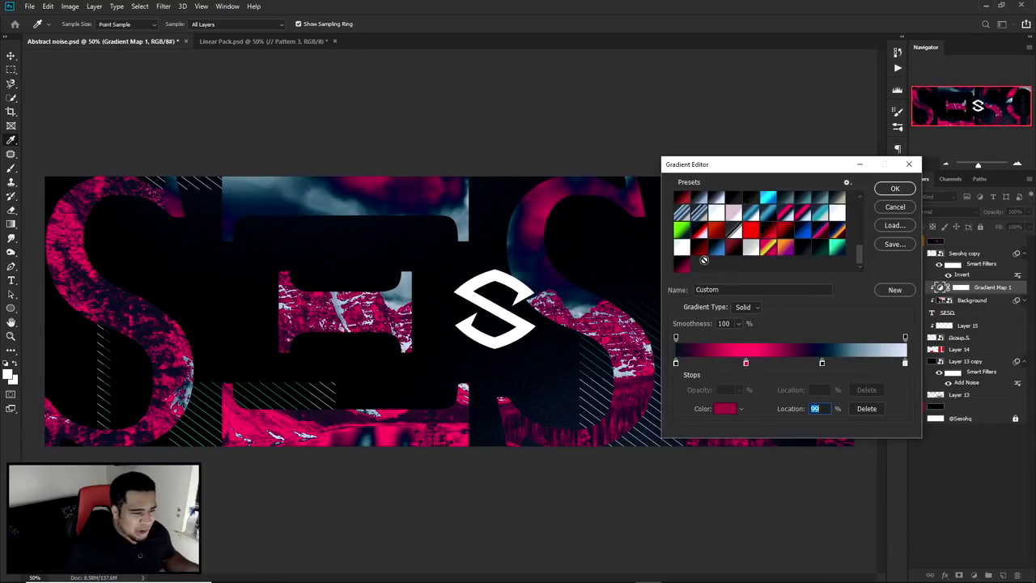
Apply the black-to-crimson preset to the gradient map and accept the gradient
click(683, 268)
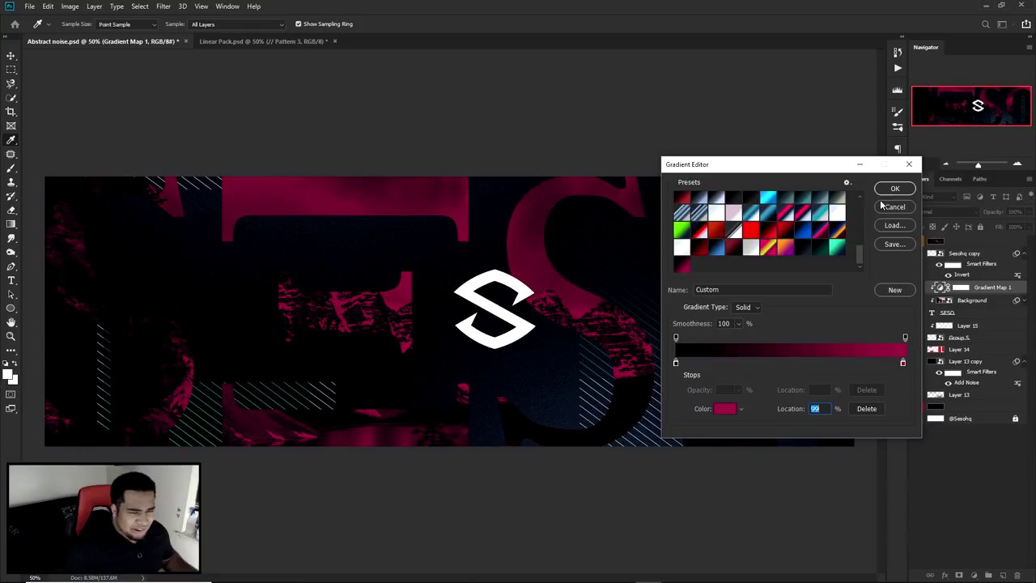
click(890, 191)
click(897, 216)
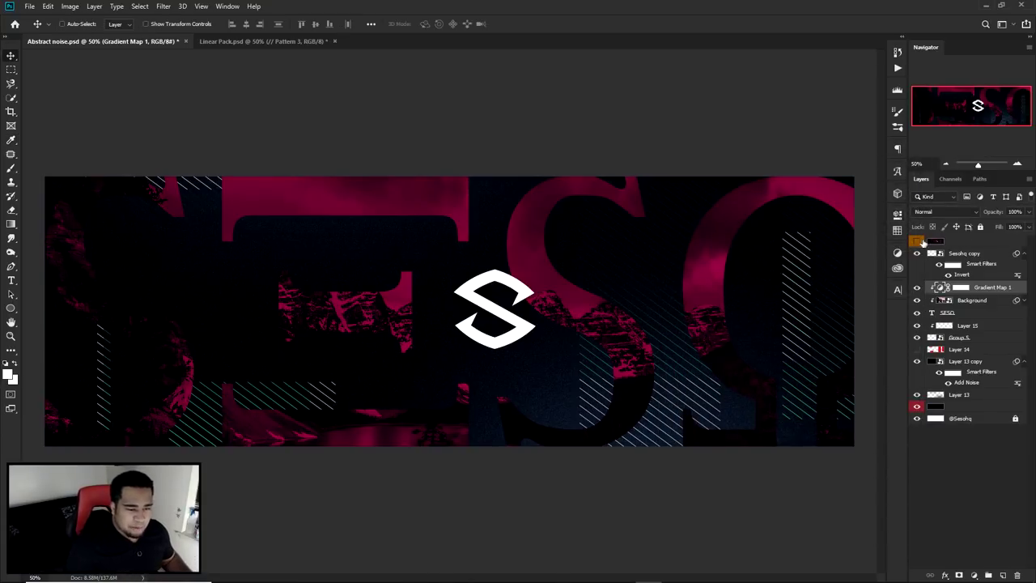
Show the orange-labelled finished design briefly to examine its thin accent lines, and hide it again
click(917, 241)
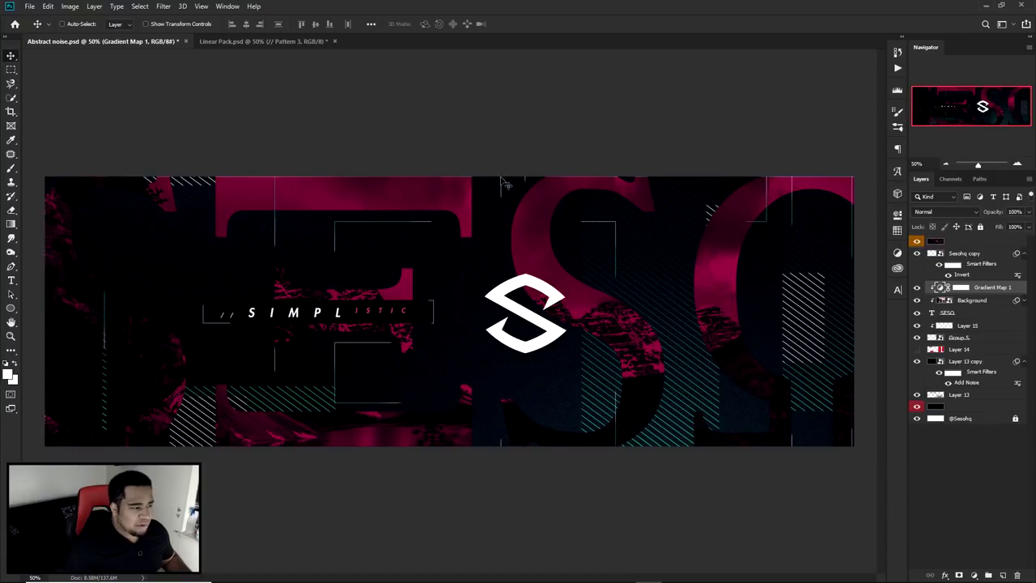
click(918, 241)
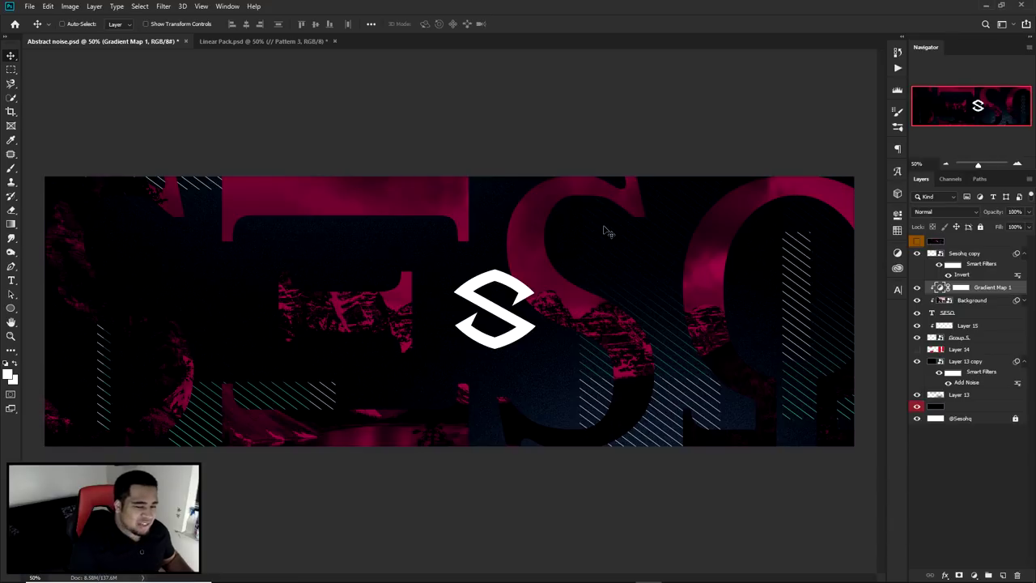
Add a new layer above Sesohq copy and draw an L-shaped Pen path from above the canvas into the letter E
click(952, 243)
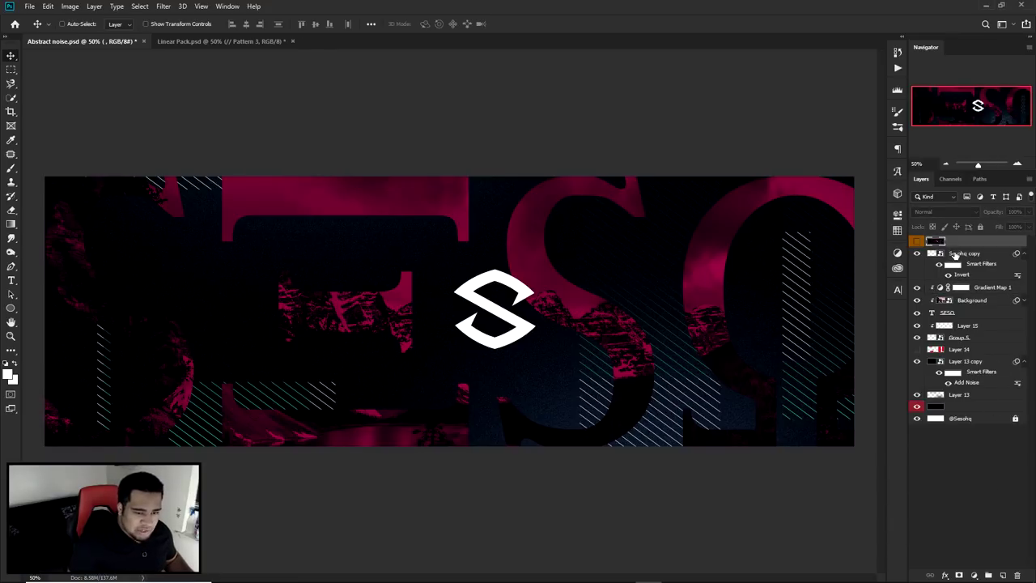
click(1002, 575)
key(p)
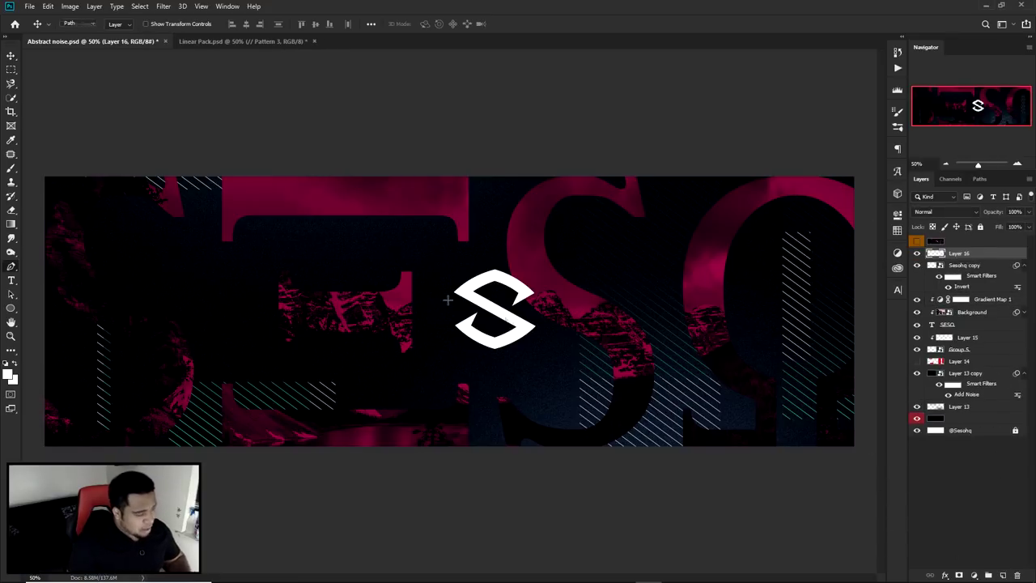
click(197, 160)
click(197, 280)
click(239, 279)
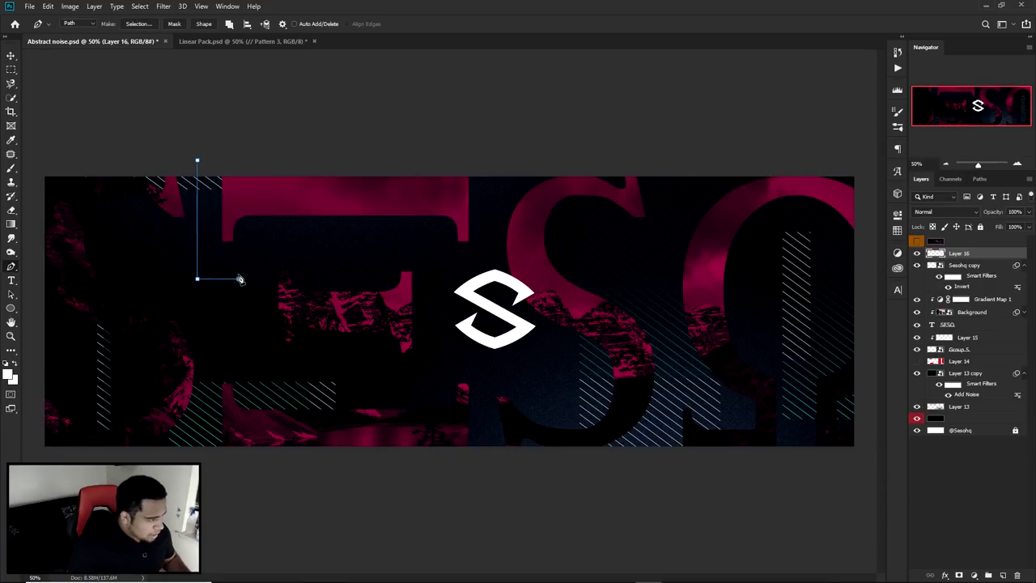
key(Escape)
Draw an open right-angled path around the stripes below the E and a stepped path just beneath the logo's left side
click(263, 372)
click(348, 372)
click(348, 397)
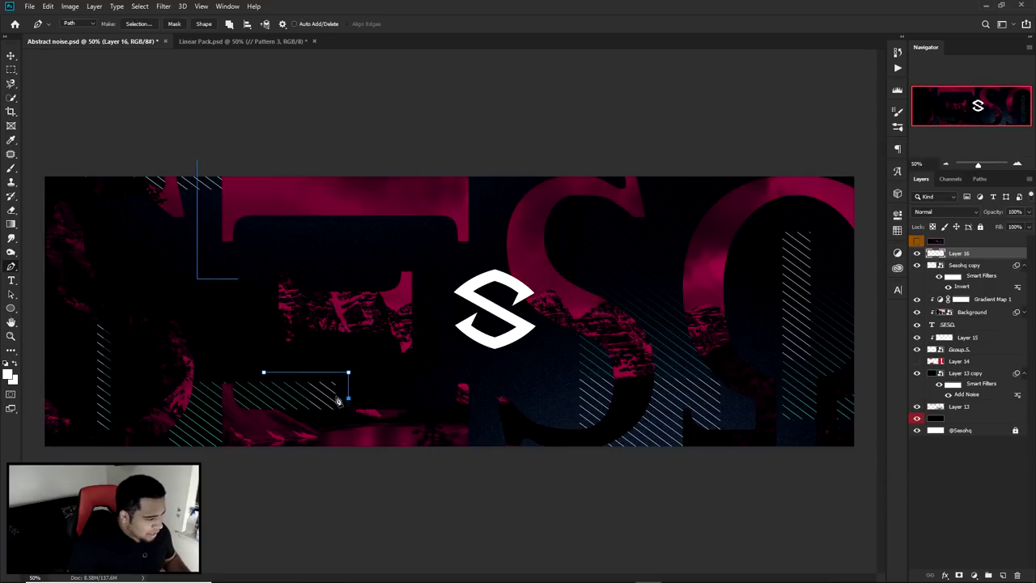
key(Escape)
click(418, 326)
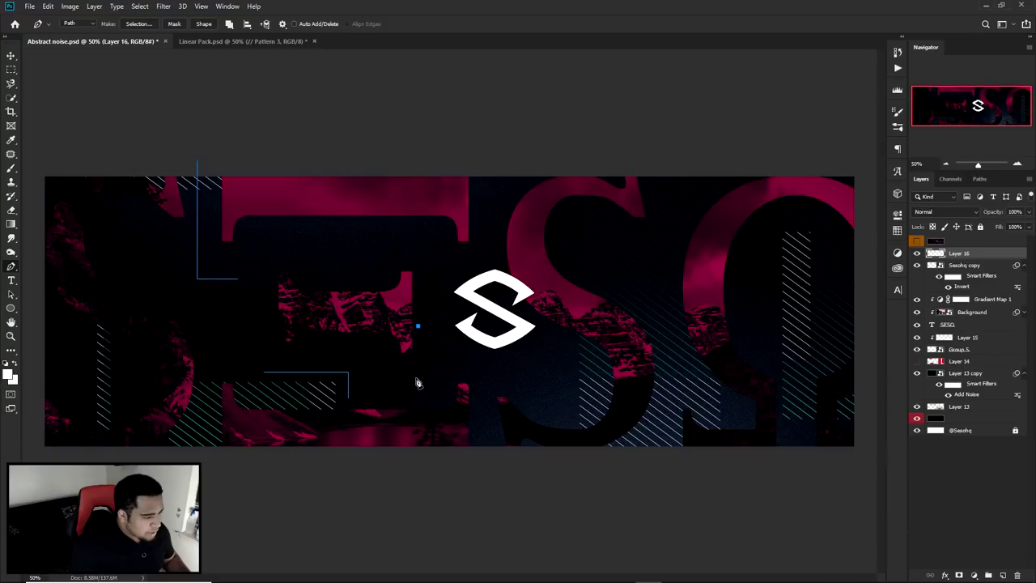
click(418, 377)
click(480, 377)
click(481, 416)
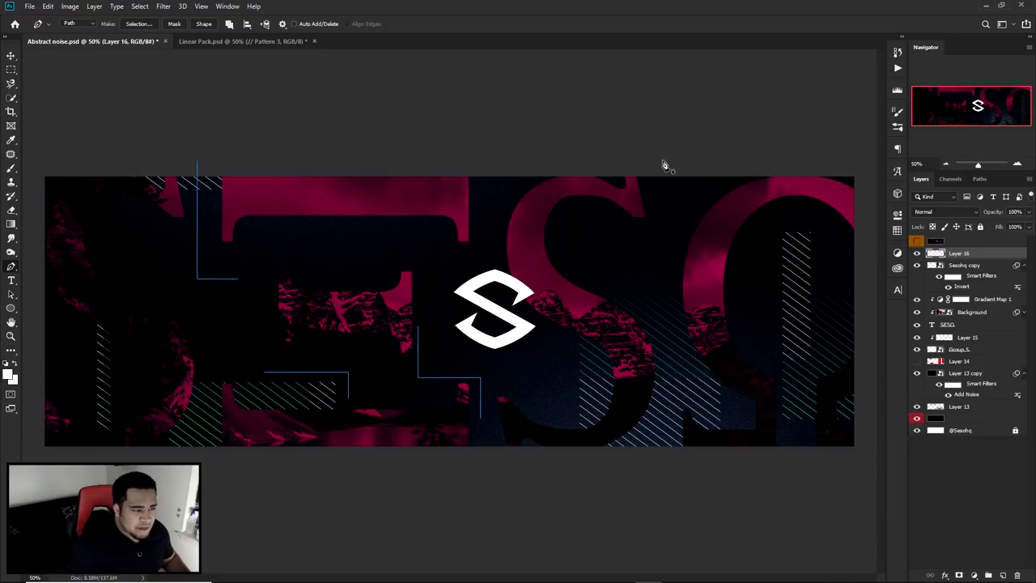
Draw a straight vertical path through the second S and a stepped path running down through the O, both starting above the canvas
click(625, 146)
click(624, 326)
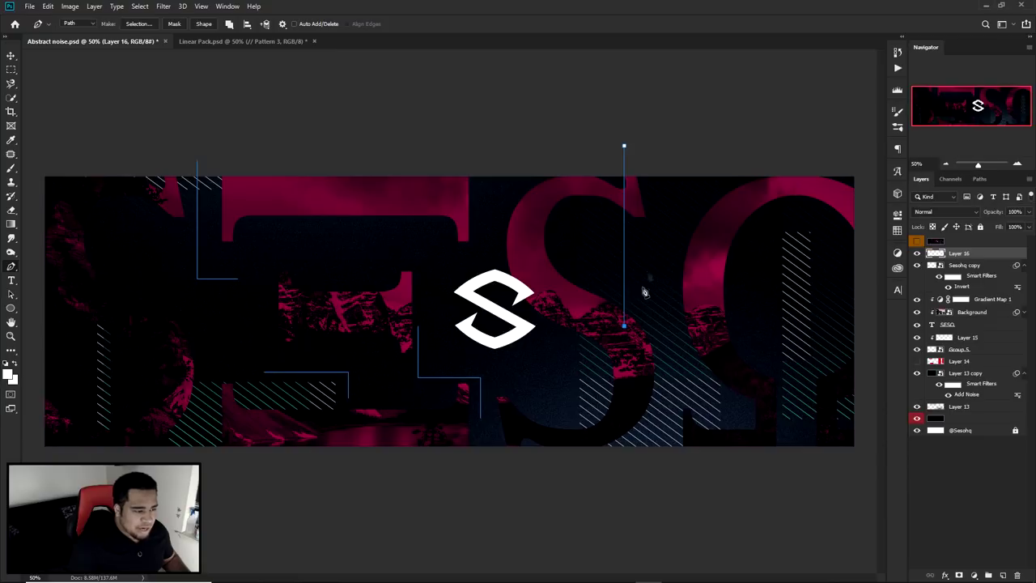
click(750, 152)
click(751, 356)
click(778, 356)
click(778, 402)
Draw a short vertical path crossing the banner's lower edge below the O
scroll(785, 405, up, 5)
drag(711, 345, 657, 308)
mouse_move(672, 41)
mouse_down()
mouse_move(597, 389)
mouse_move(673, 38)
mouse_move(678, 51)
mouse_move(692, 41)
mouse_up()
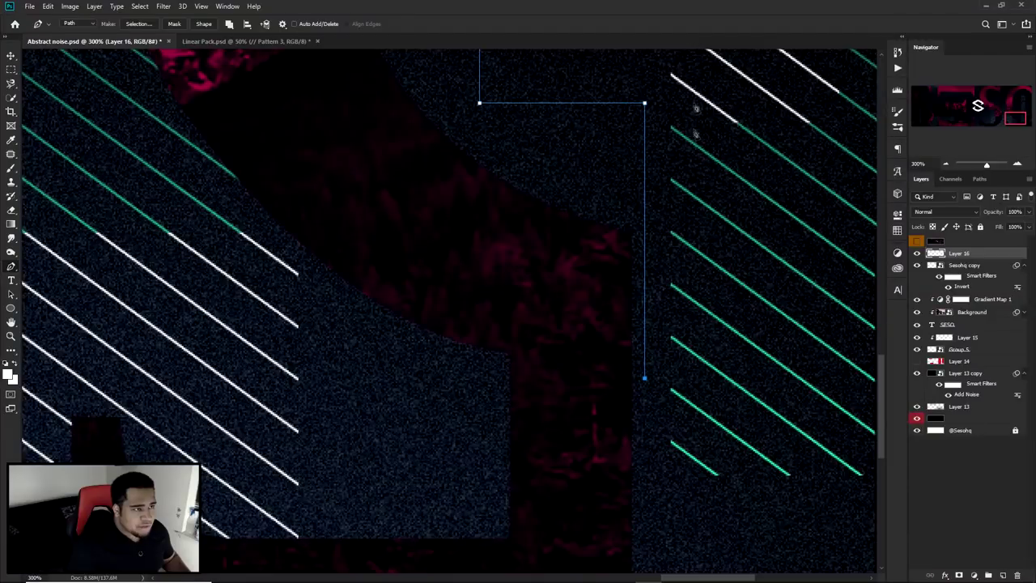
drag(672, 85, 636, 424)
drag(645, 378, 655, 379)
key(ctrl+0)
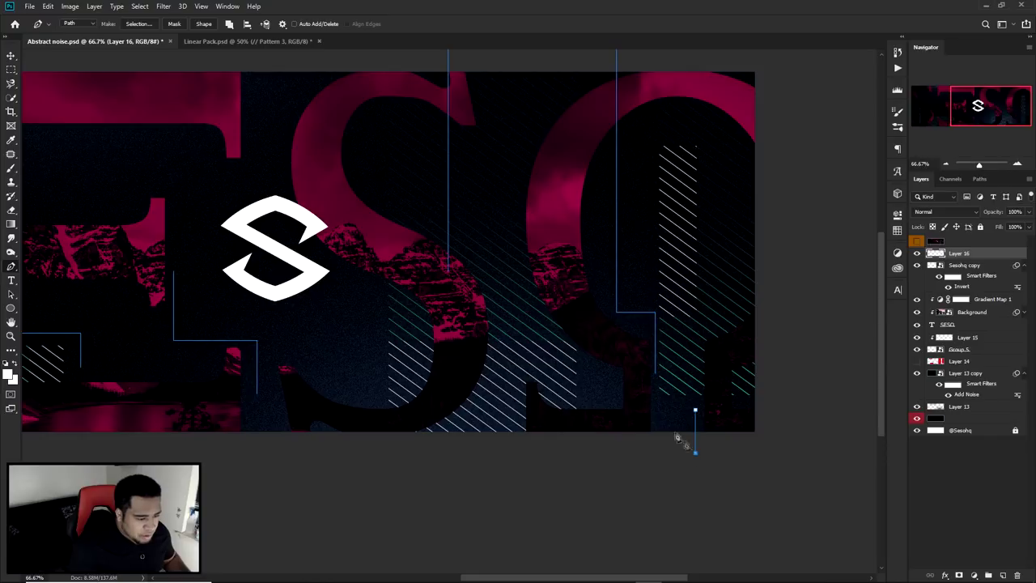
key(ctrl+minus)
key(ctrl+minus)
click(195, 318)
shift+click(196, 431)
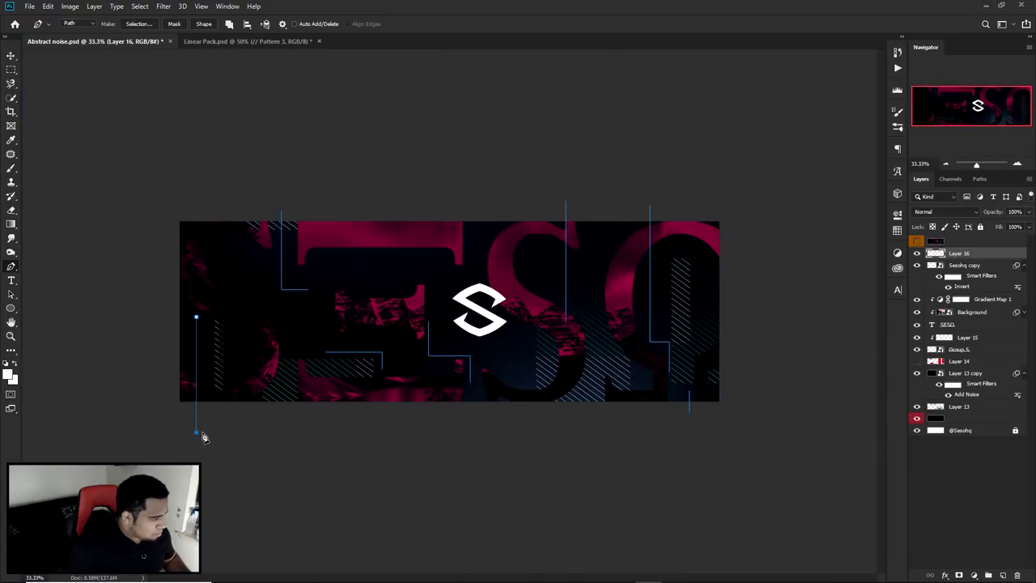
key(ctrl+z)
key(ctrl+z)
click(198, 417)
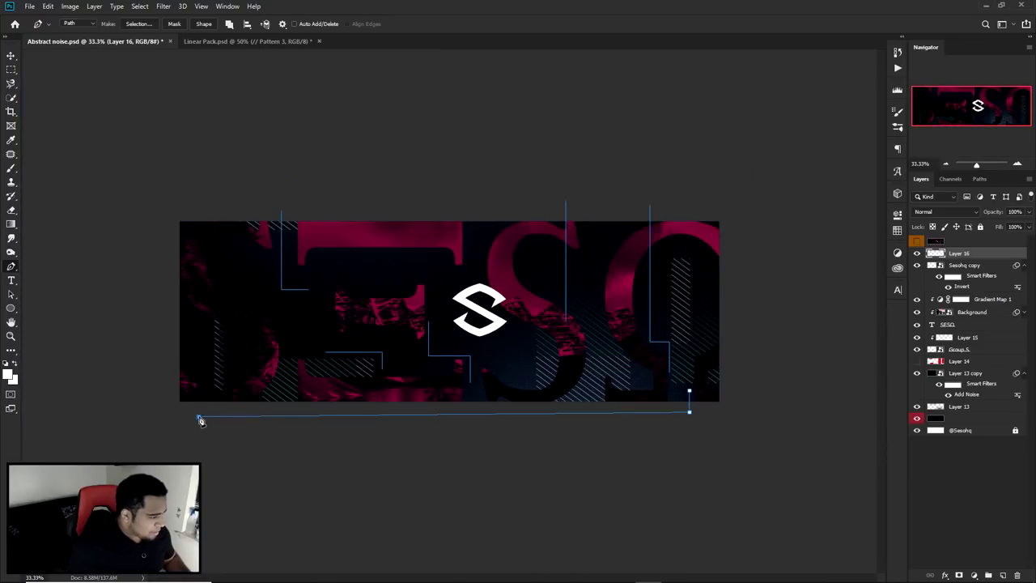
key(ctrl+z)
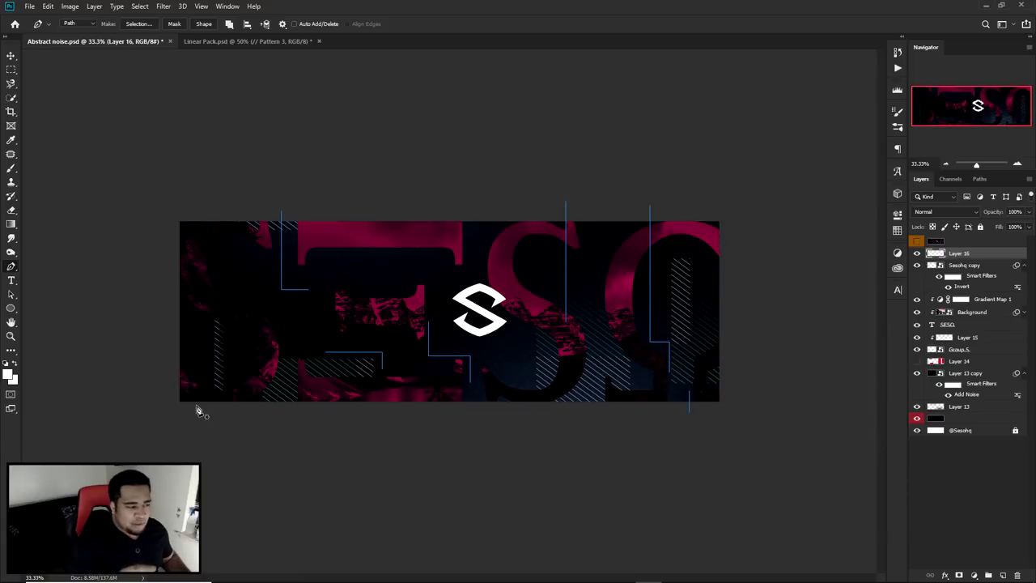
click(353, 176)
click(443, 254)
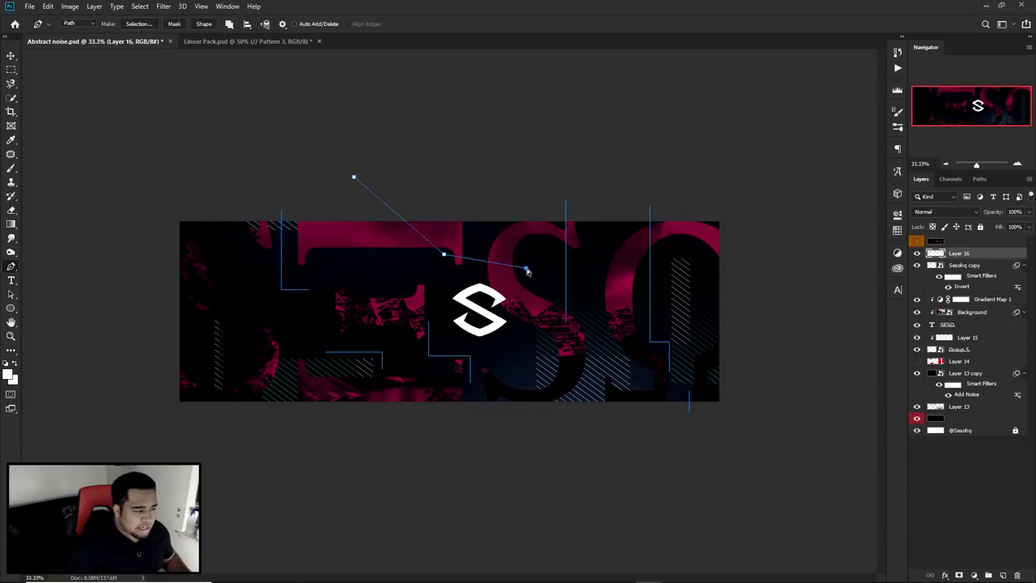
key(ctrl+z)
key(ctrl+z)
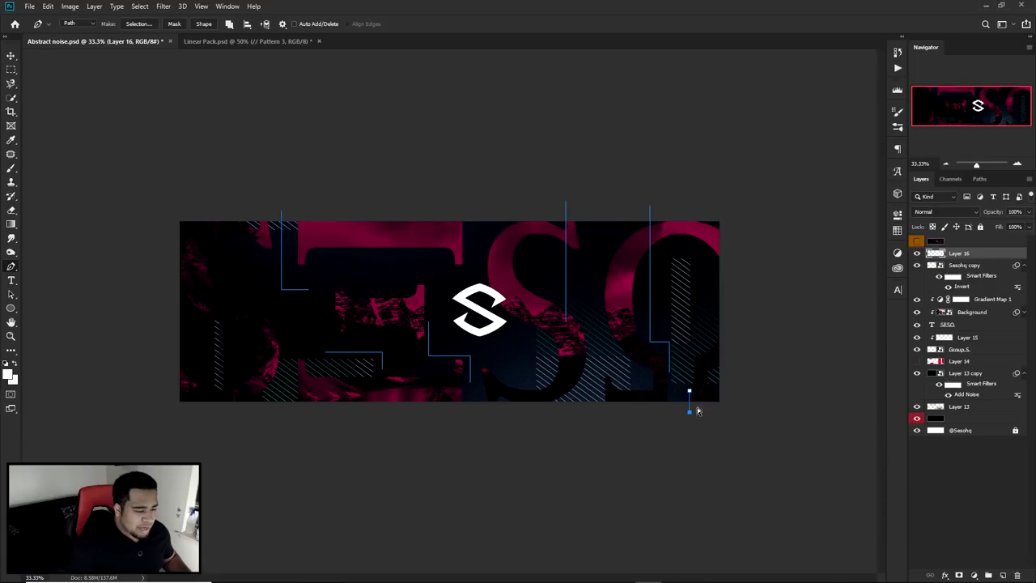
key(ctrl+z)
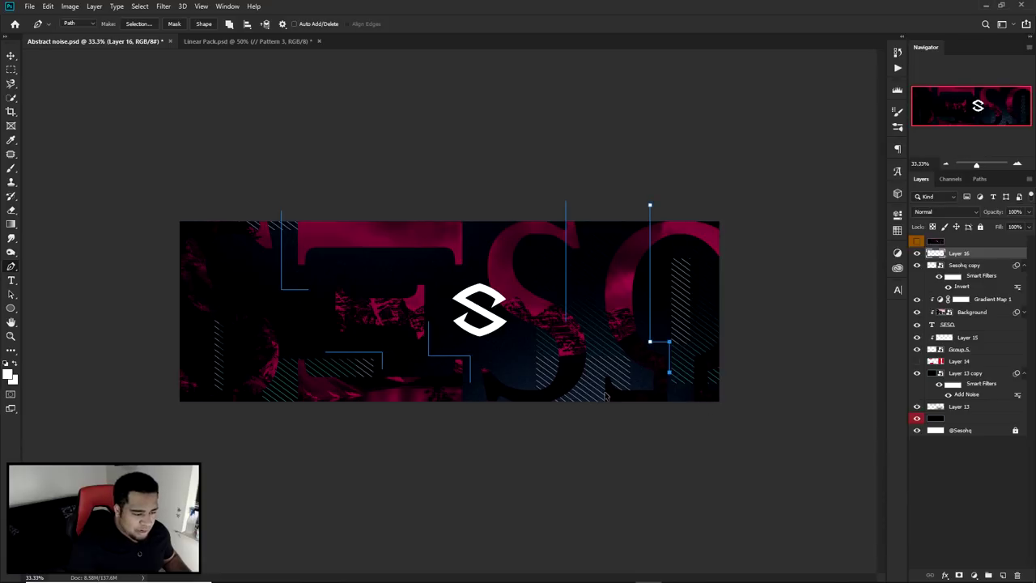
Draw a short vertical path across the lower edge below the O and an L-shaped path around the banner's lower-left corner
click(689, 391)
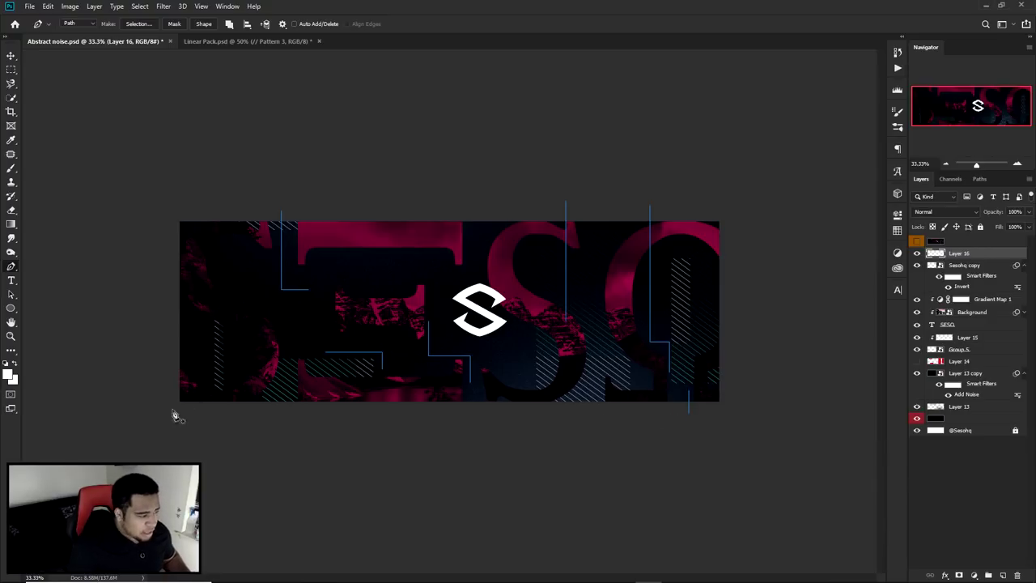
click(200, 337)
click(138, 338)
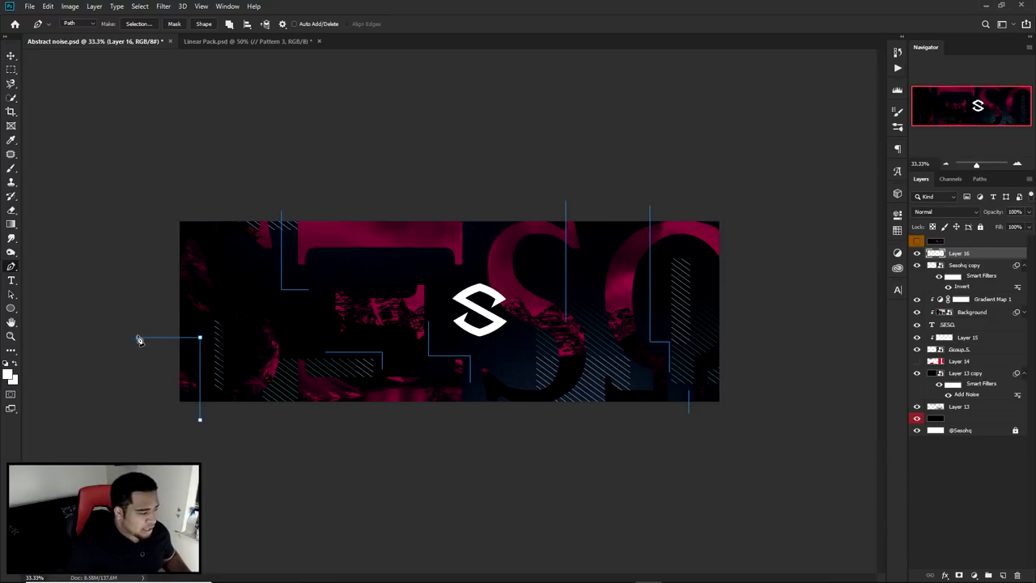
Set the Brush to a hard round tip with a 2 px size and 100% hardness
key(b)
right_click(495, 260)
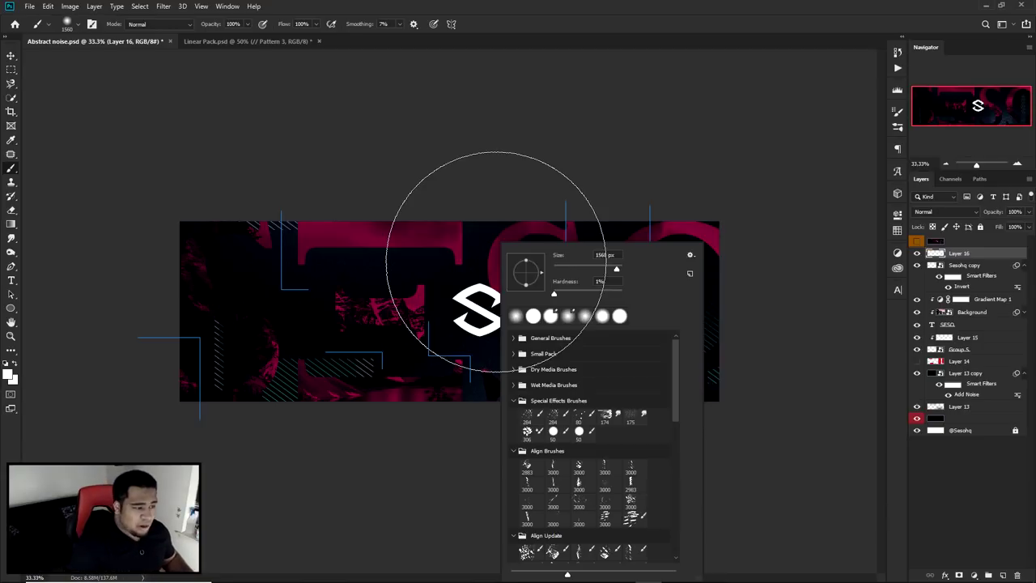
right_click(418, 257)
click(542, 254)
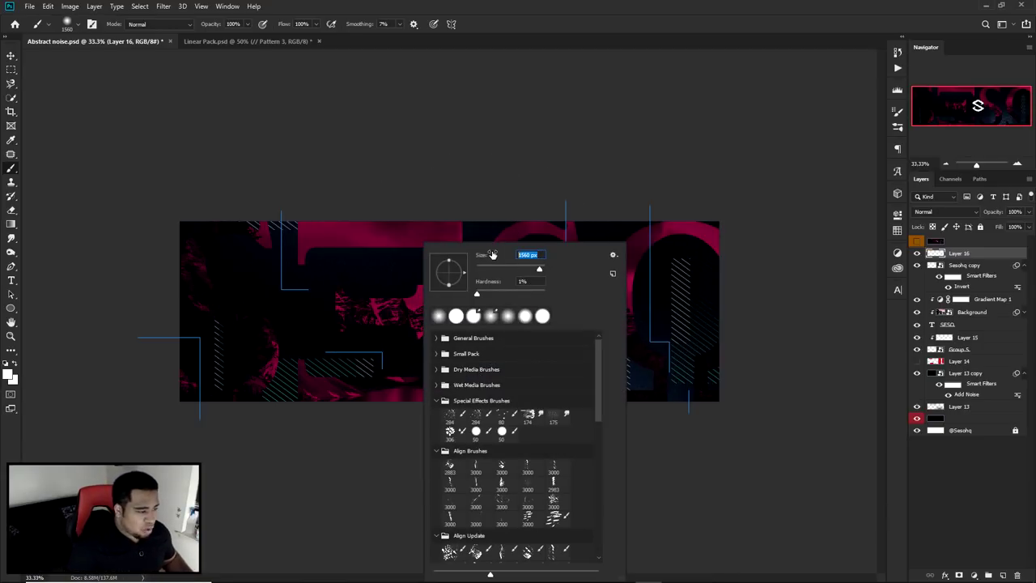
click(456, 315)
click(538, 282)
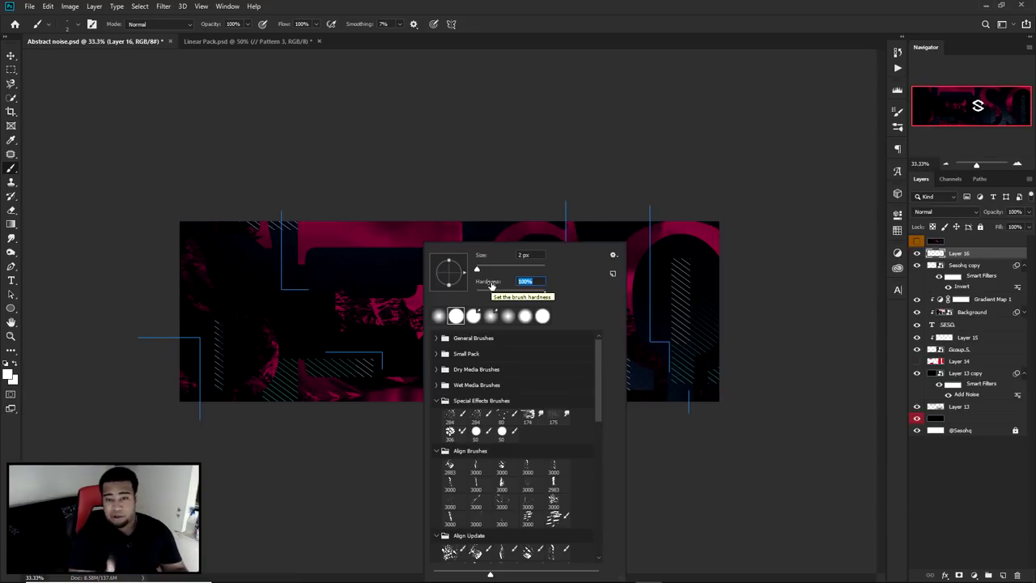
key(Return)
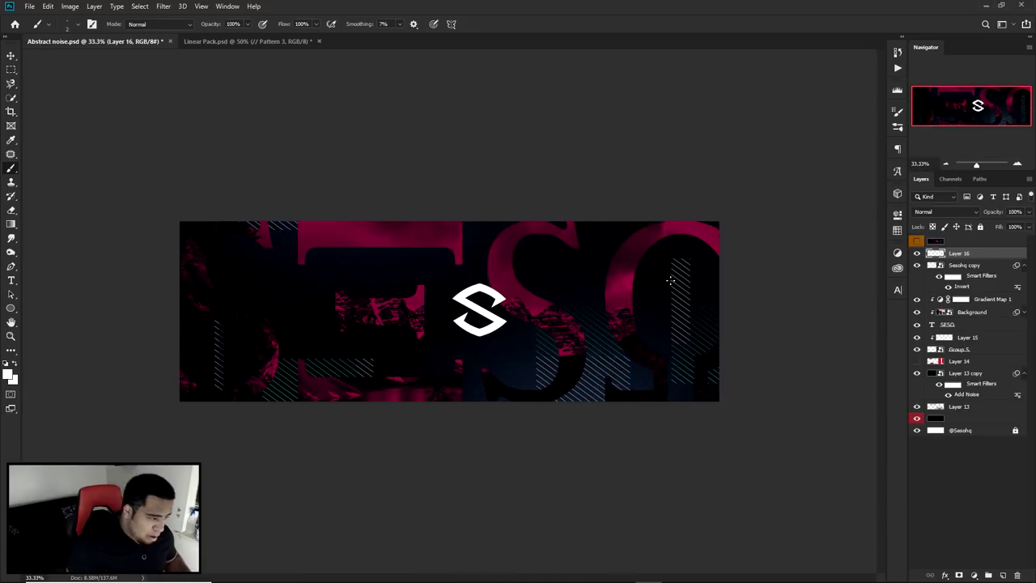
Select all the Pen paths and stroke them with the Brush, leaving Simulate Pressure off
key(p)
drag(107, 165, 772, 498)
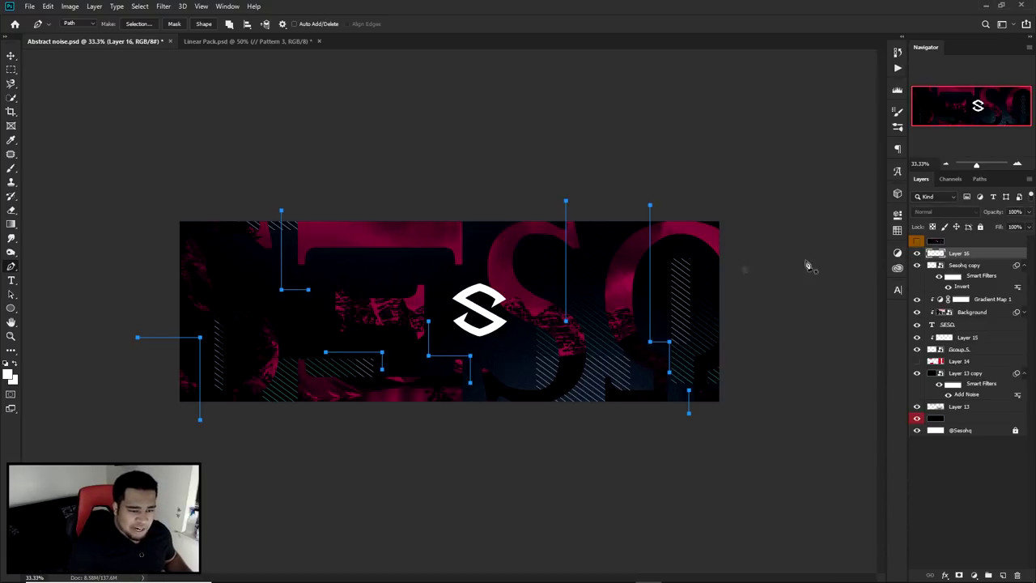
right_click(465, 256)
click(496, 328)
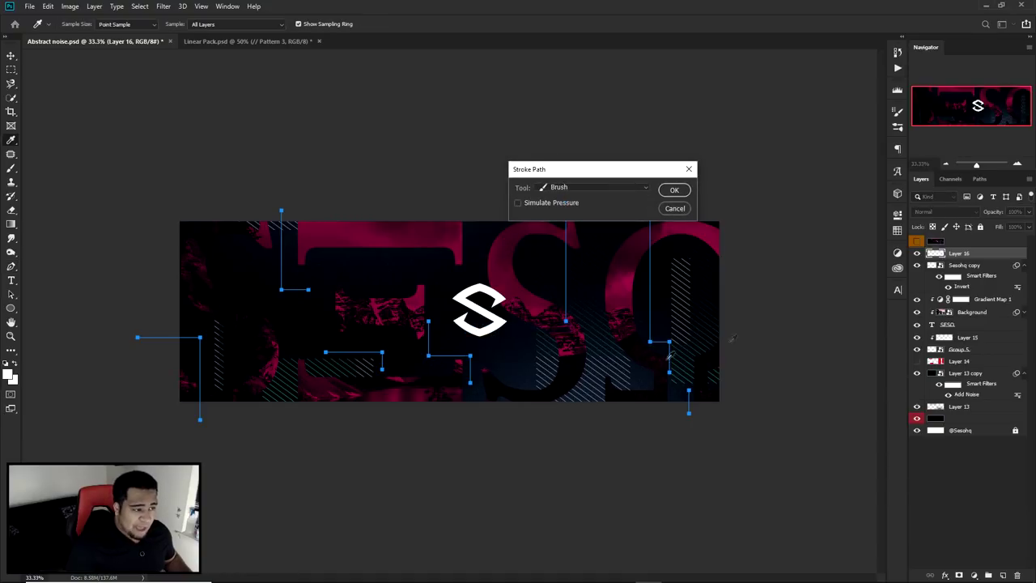
click(559, 188)
click(569, 208)
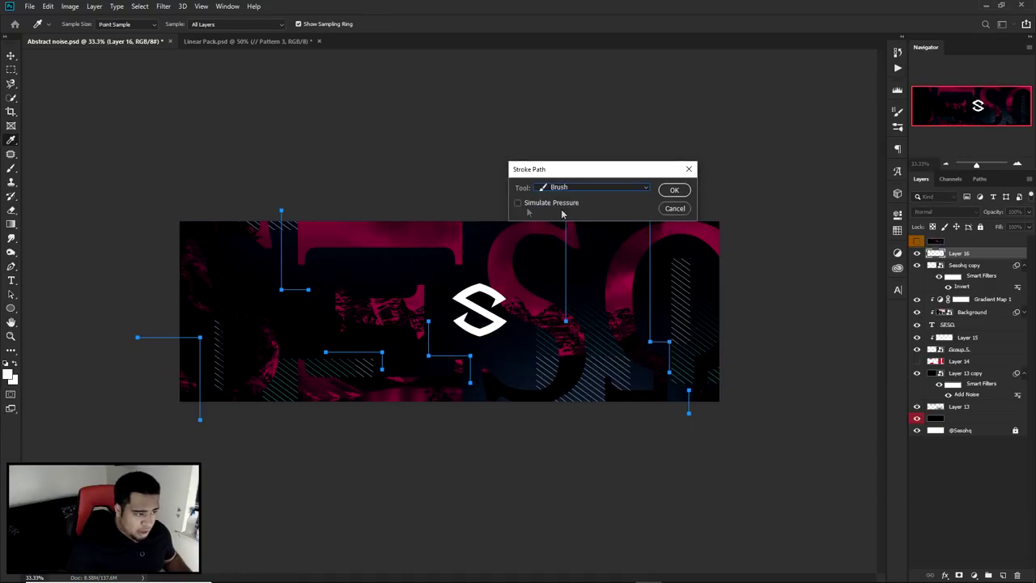
click(672, 192)
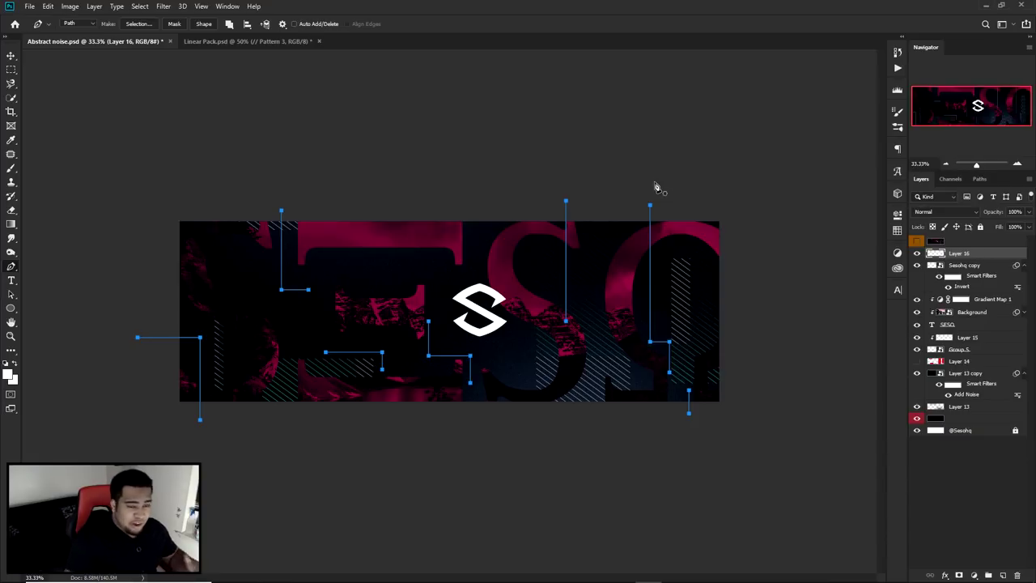
Delete the Pen paths so only the stroked white lines remain, and switch to the Move tool
right_click(618, 263)
click(628, 275)
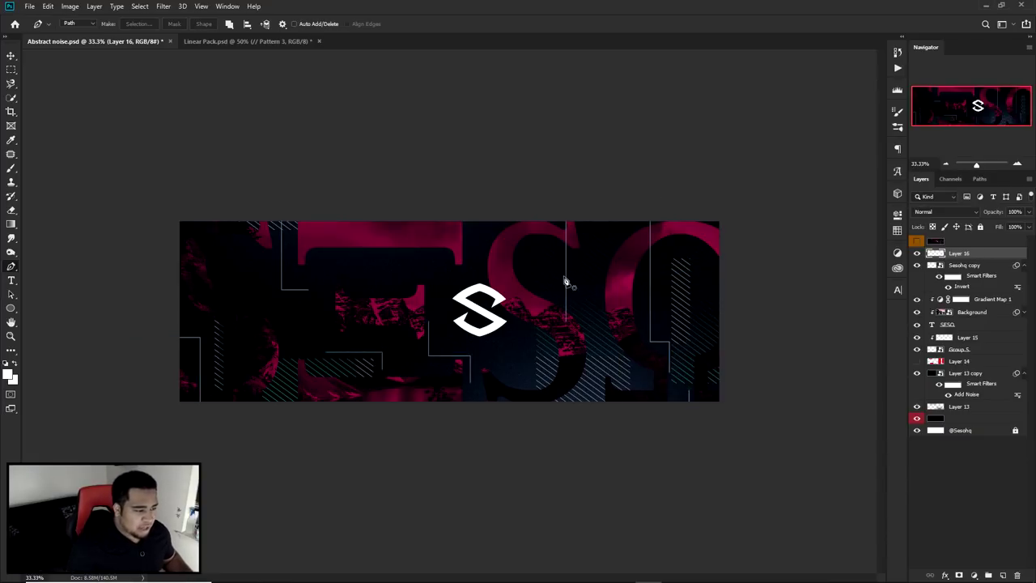
key(ctrl+plus)
key(v)
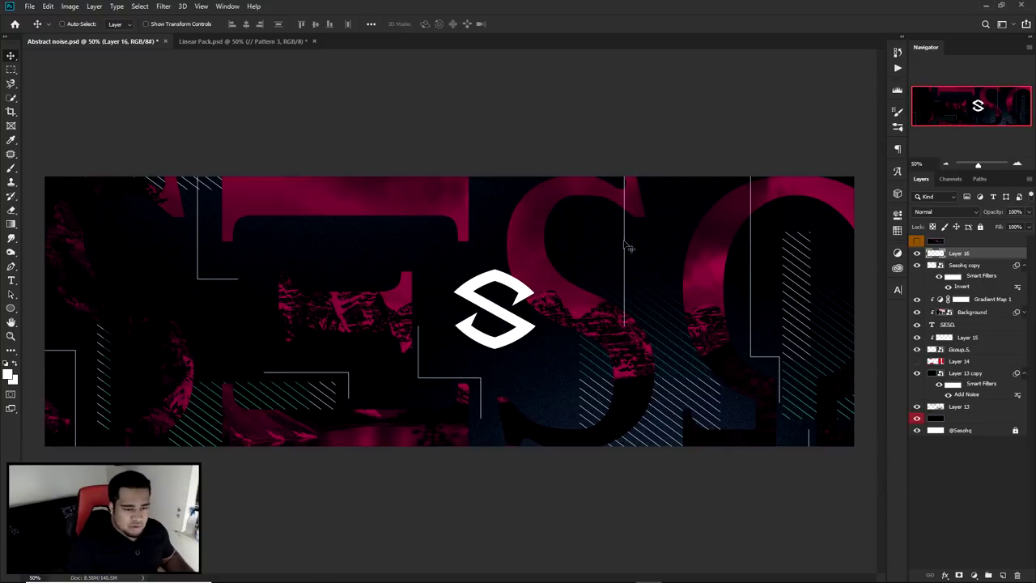
Add a new layer above the white line layer and clip it to that layer
click(1003, 575)
right_click(961, 253)
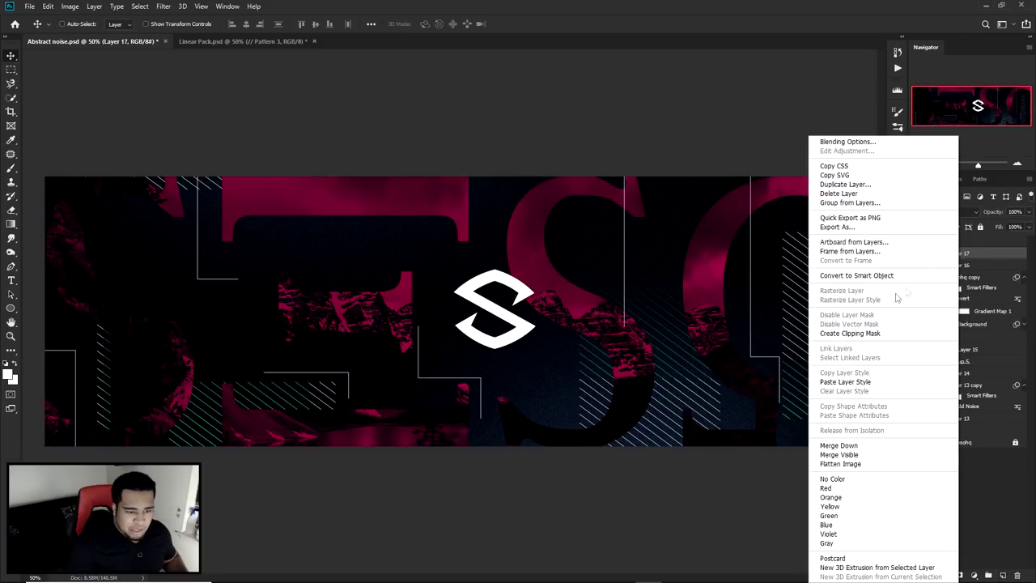
click(858, 335)
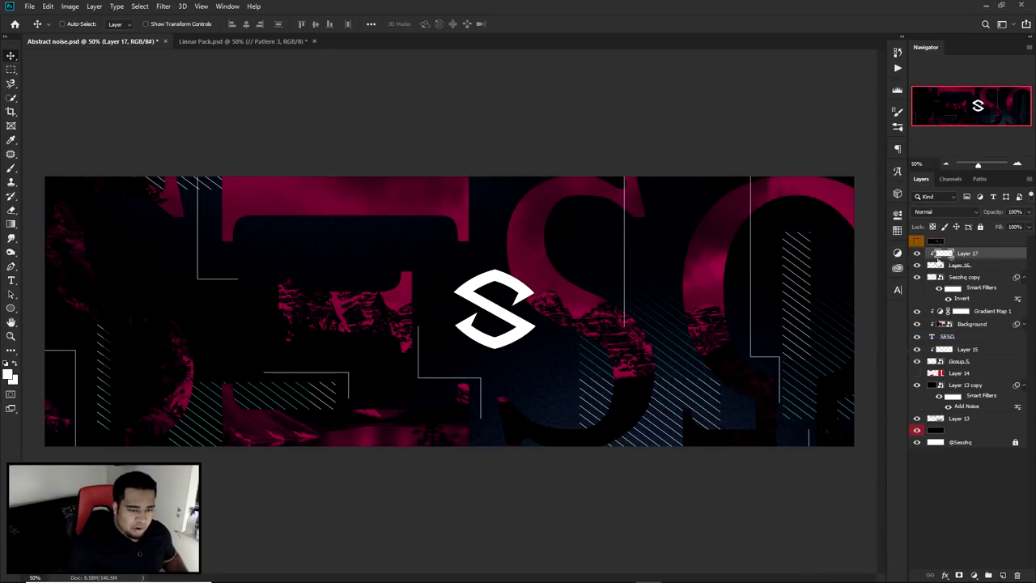
Enlarge the Brush and sample the teal green of the diagonal stripes as the painting colour
key(b)
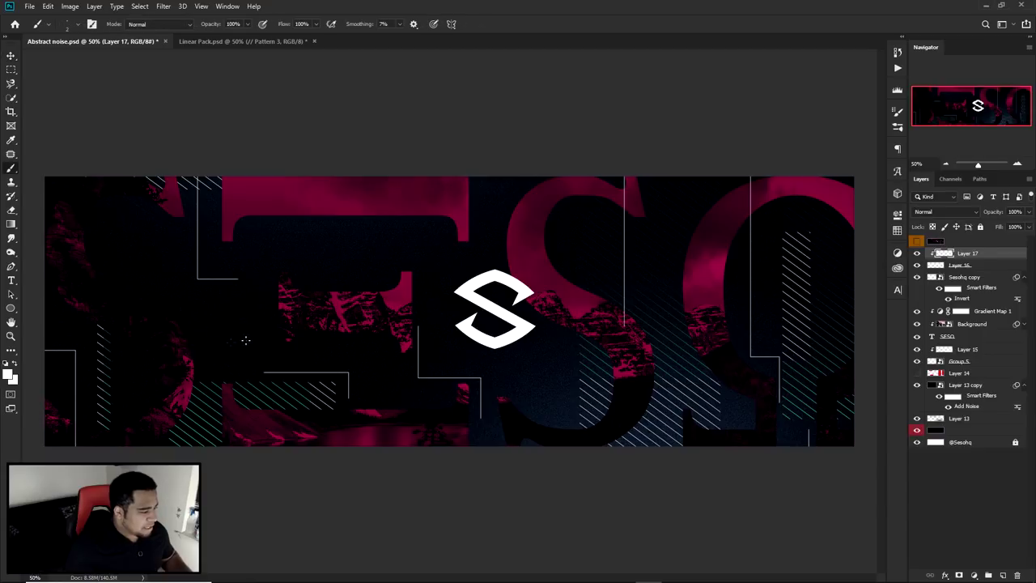
scroll(616, 368, up, 7)
mouse_move(615, 369)
mouse_down()
mouse_move(616, 326)
mouse_move(567, 227)
mouse_move(683, 389)
mouse_up()
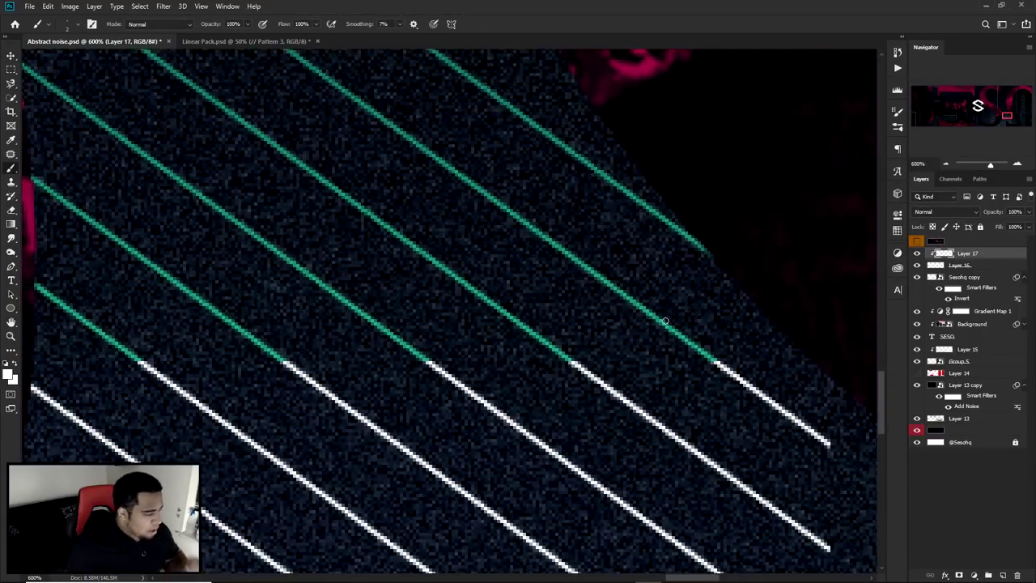
mouse_move(634, 314)
mouse_down()
mouse_move(594, 305)
mouse_move(663, 317)
mouse_up()
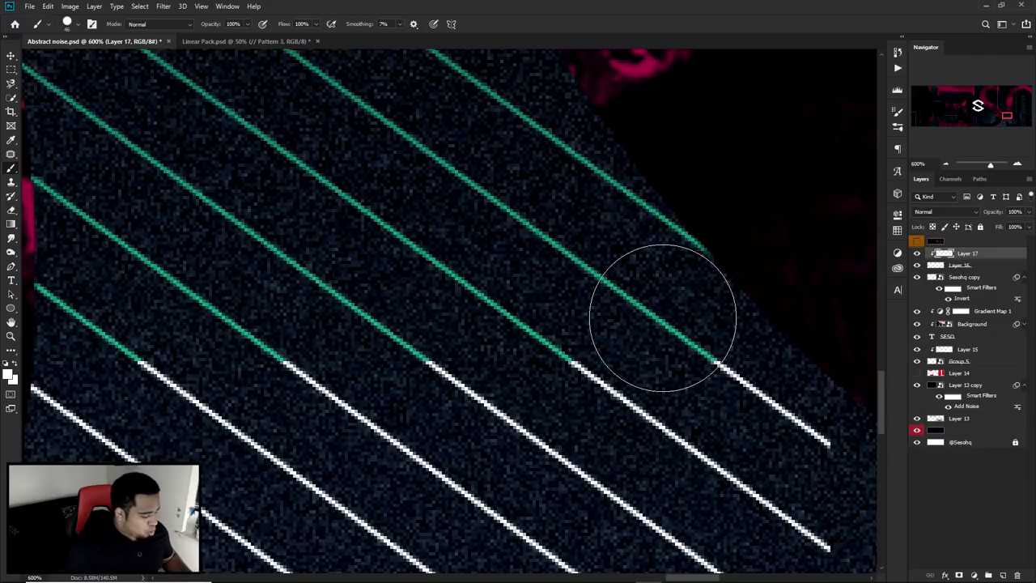
alt+click(638, 300)
Enlarge the Brush to 274 px and paint teal over parts of the vertical lines through the second S and the O
scroll(638, 298, down, 8)
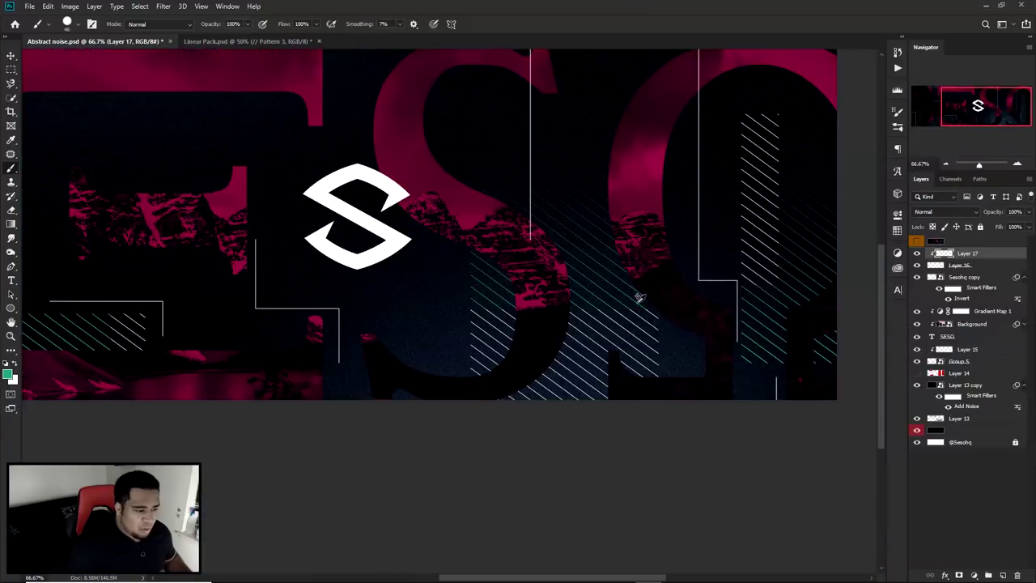
scroll(591, 314, up, 2)
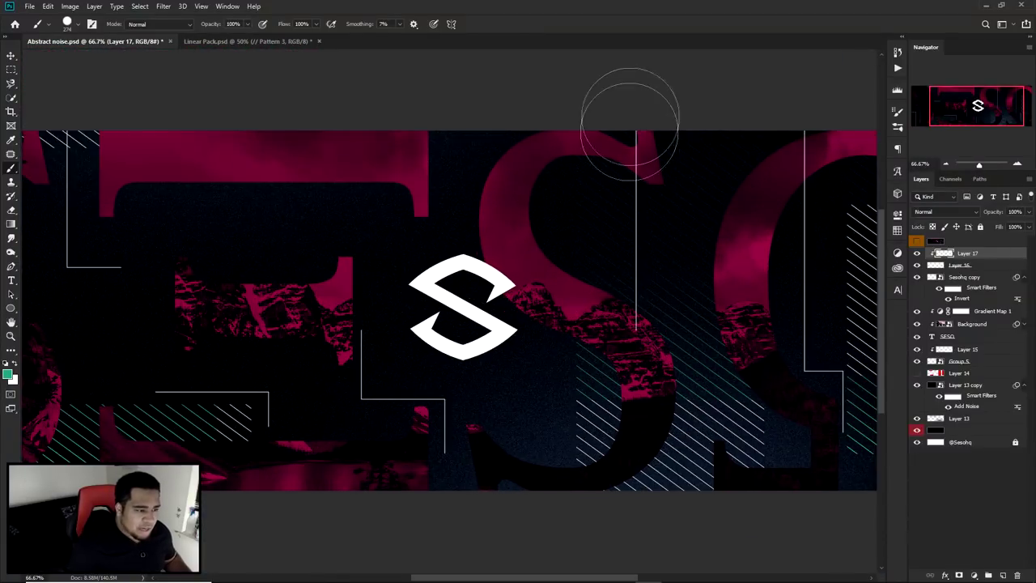
drag(711, 296, 565, 223)
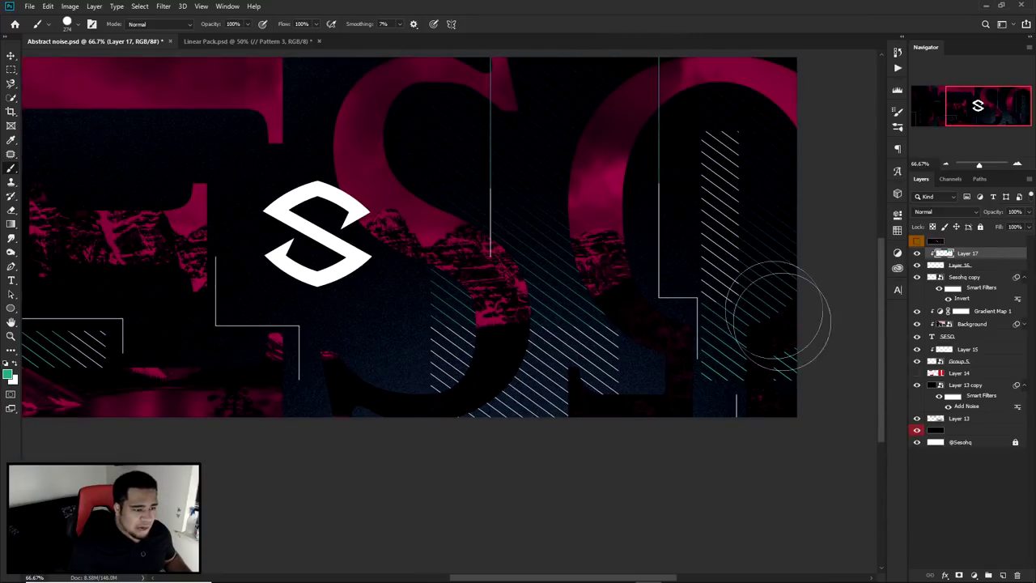
drag(415, 305, 632, 319)
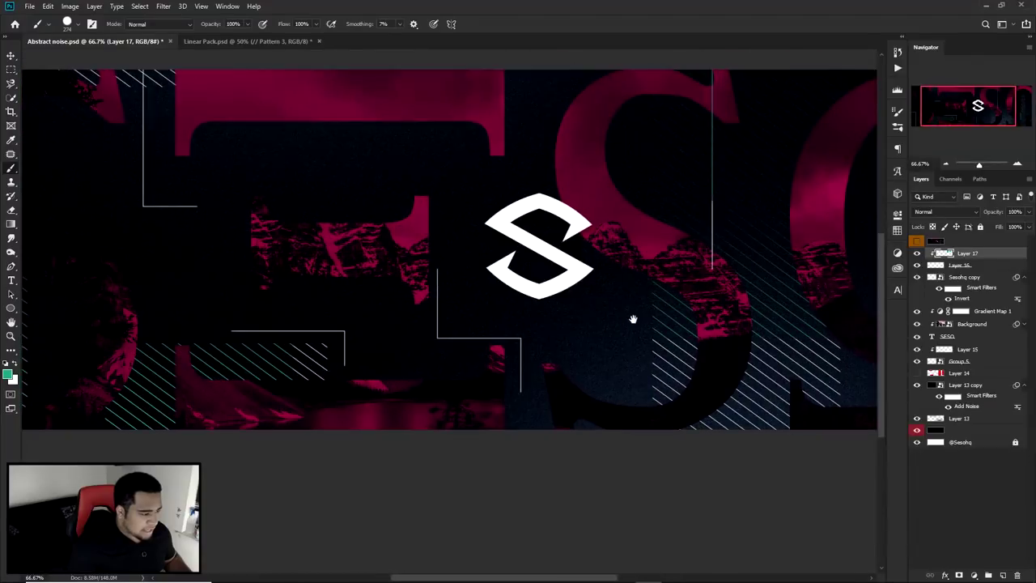
Paint teal over parts of the thin lines around the E, at the banner's lower-left corner and near its upper-left stripes
drag(421, 293, 595, 292)
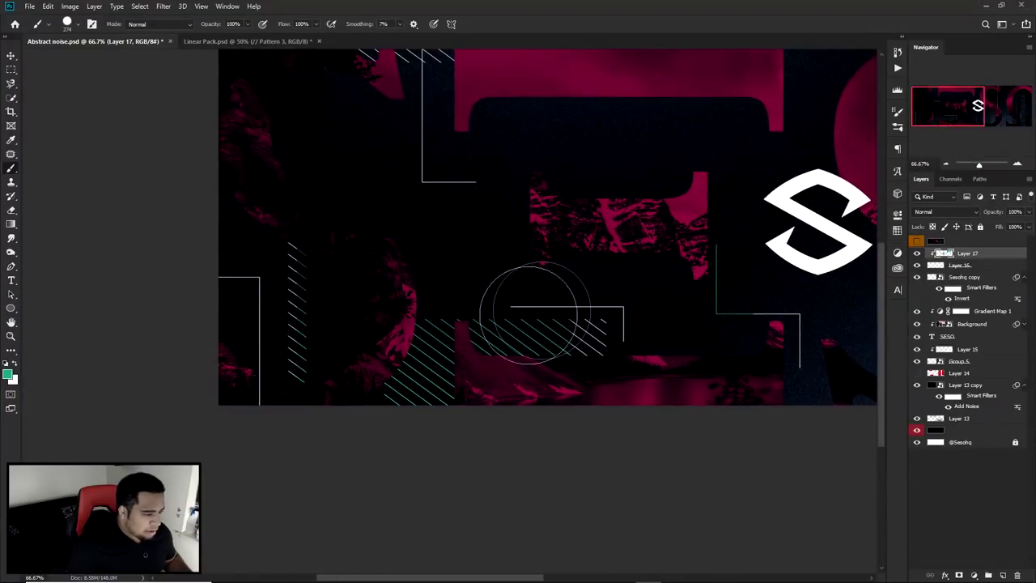
drag(486, 308, 605, 311)
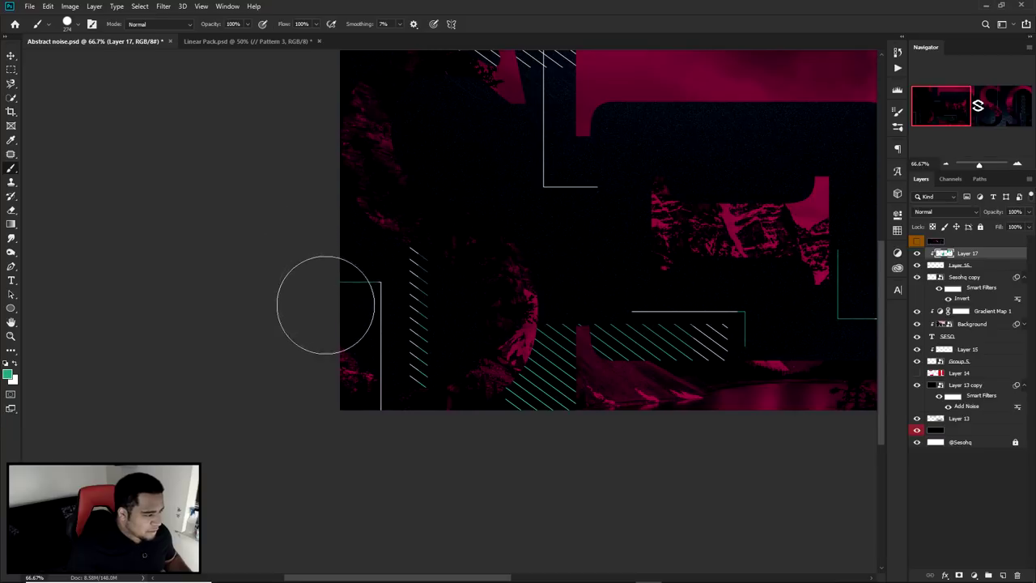
drag(421, 162, 440, 365)
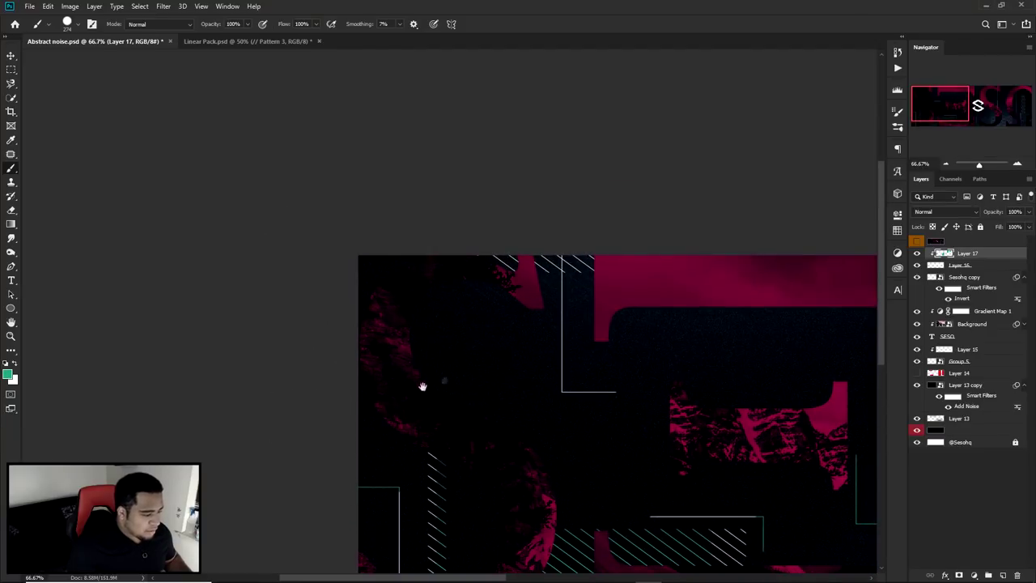
drag(513, 329, 499, 361)
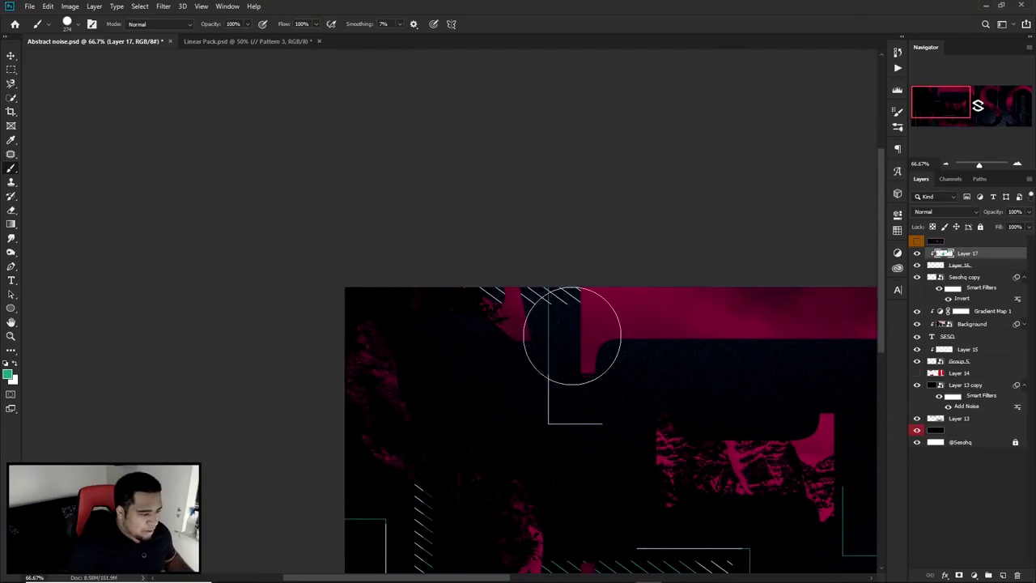
key(v)
key(ctrl+minus)
key(ctrl+z)
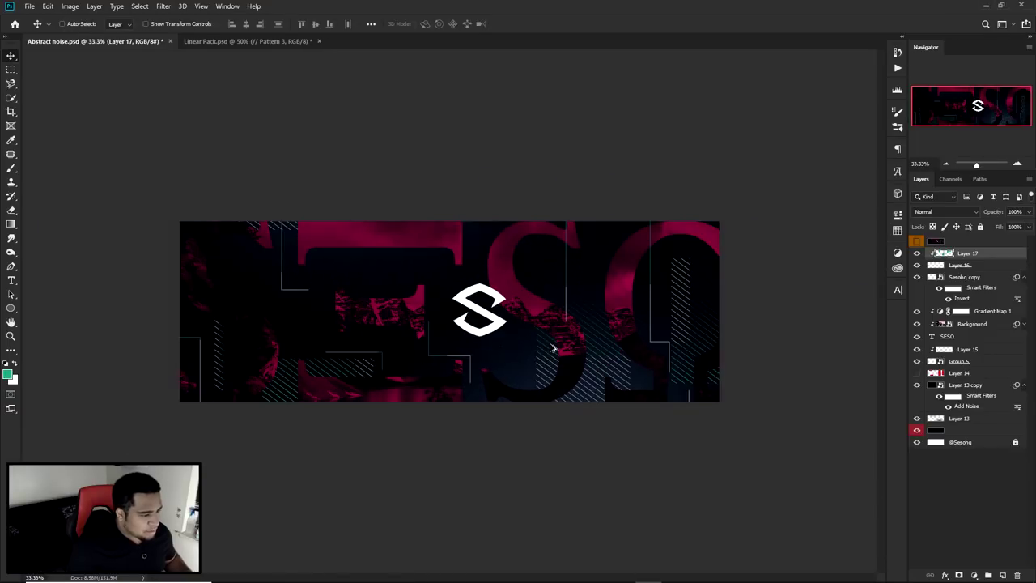
key(ctrl+shift+z)
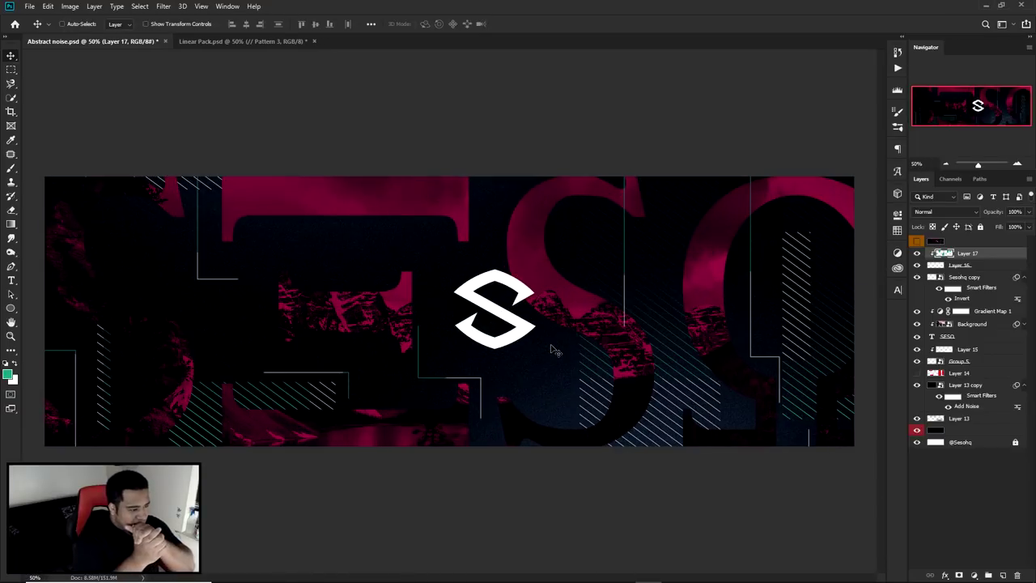
Show and hide the orange-labelled reference layer to compare the banner with the finished design
click(918, 241)
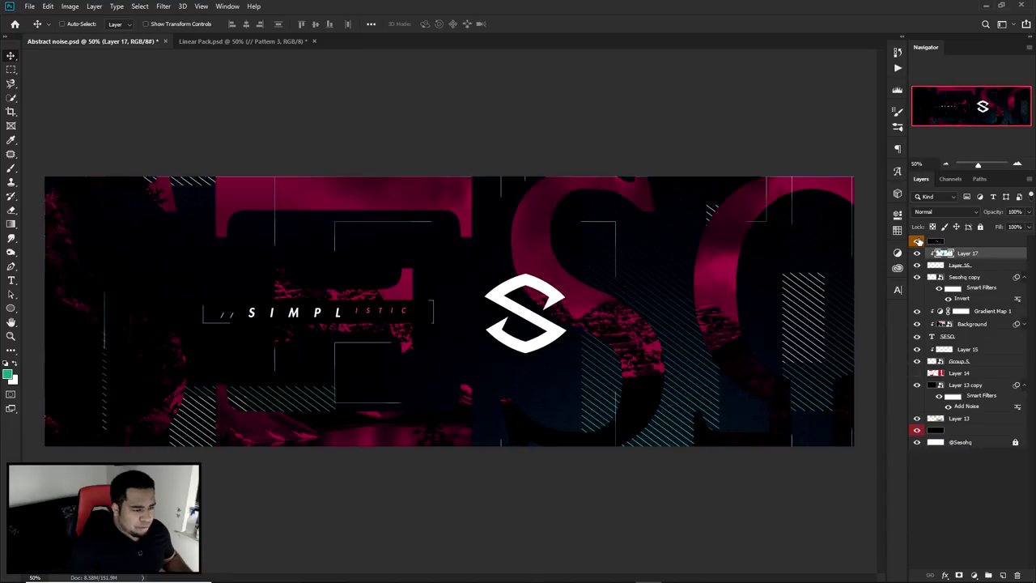
click(918, 242)
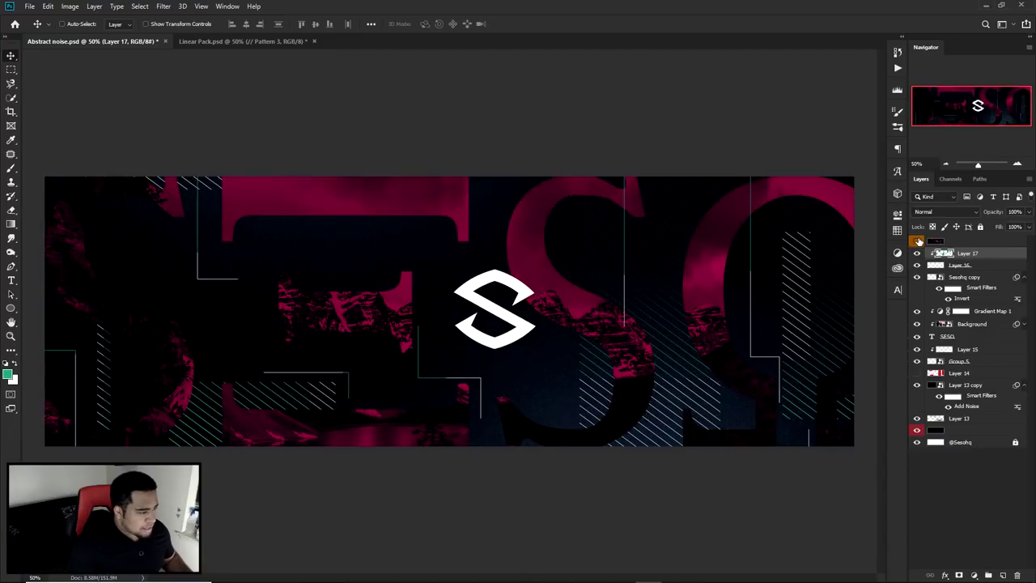
click(918, 241)
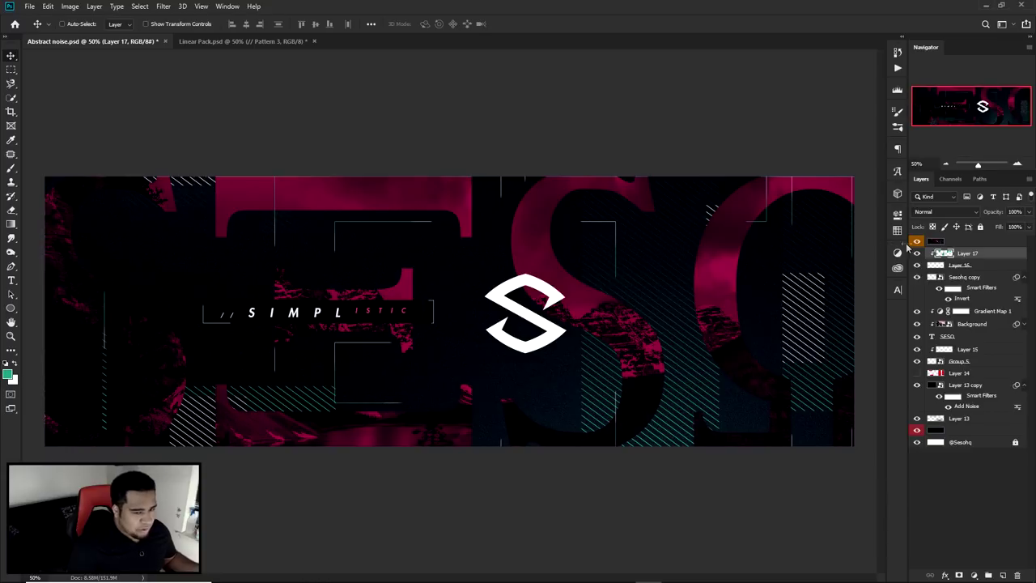
click(918, 241)
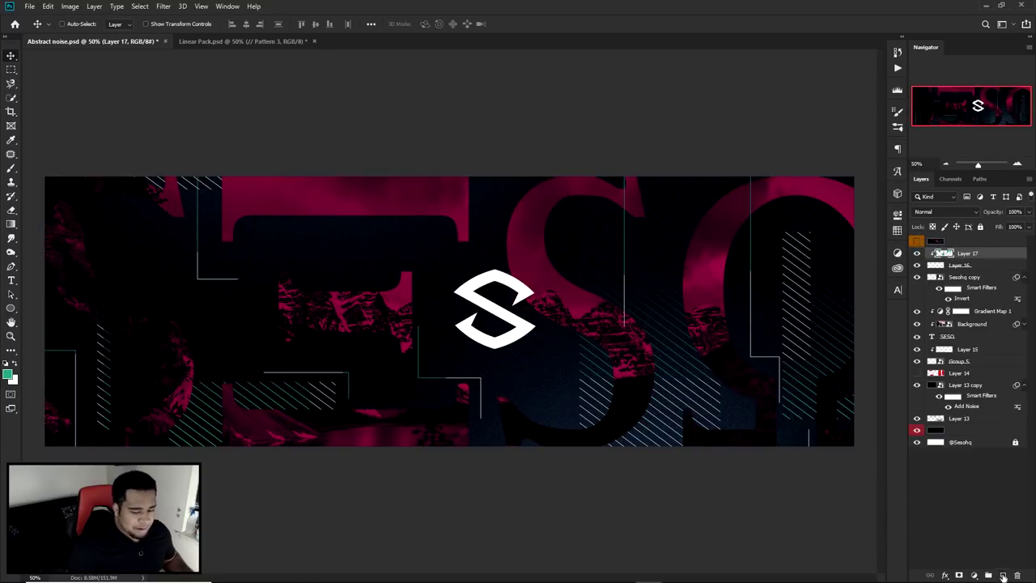
On a new layer, fill a thin horizontal rectangle across the middle of the E, beside the logo, with the foreground colour
click(1003, 575)
key(m)
drag(190, 288, 417, 316)
right_click(229, 315)
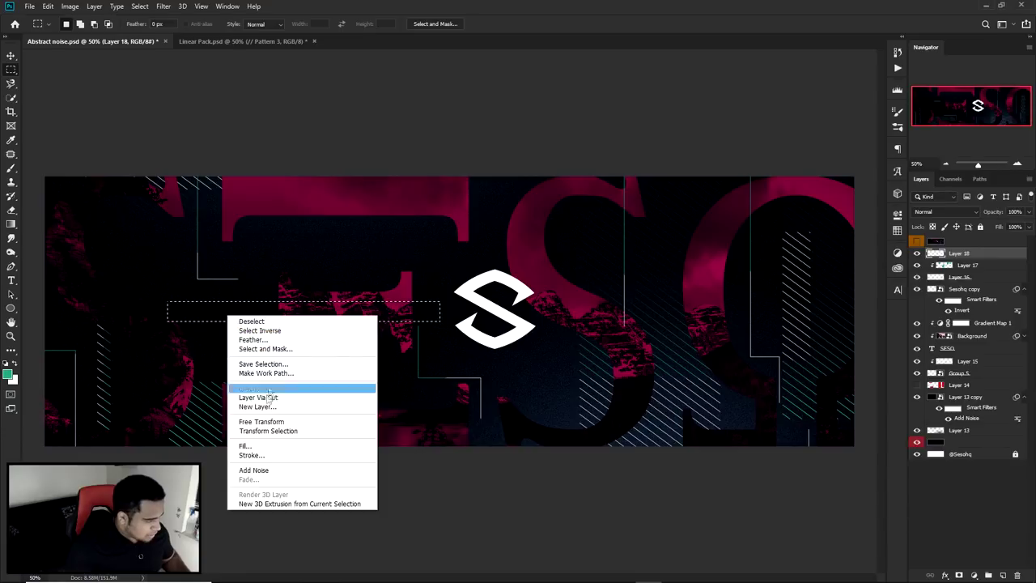
click(251, 430)
drag(167, 311, 199, 310)
key(Return)
drag(356, 313, 352, 312)
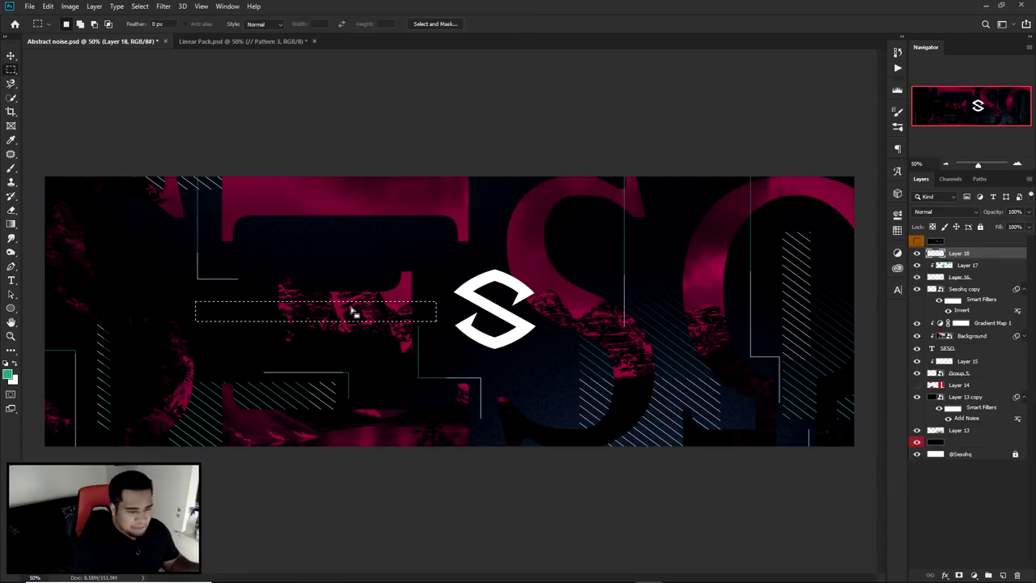
key(alt+BackSpace)
key(ctrl+d)
Add a Color Overlay to the bar layer using the near-black colour #010307 sampled from the banner
double_click(996, 256)
click(588, 298)
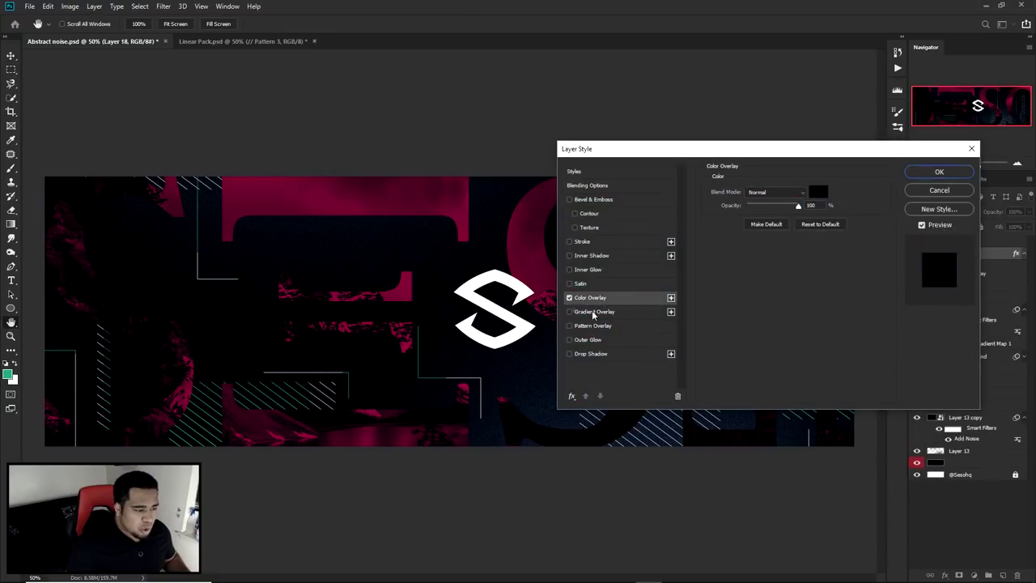
click(818, 195)
drag(515, 414, 467, 403)
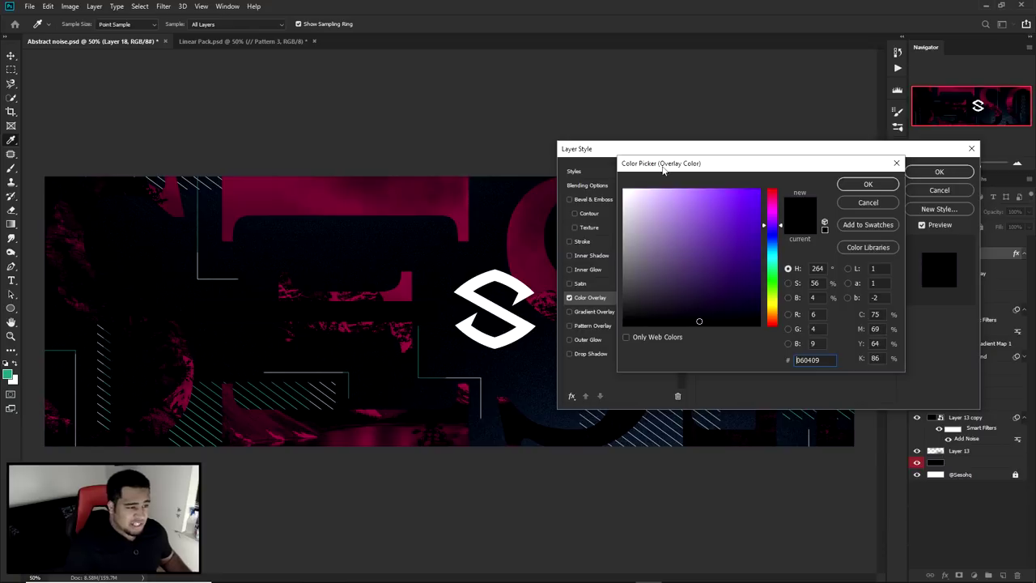
click(130, 181)
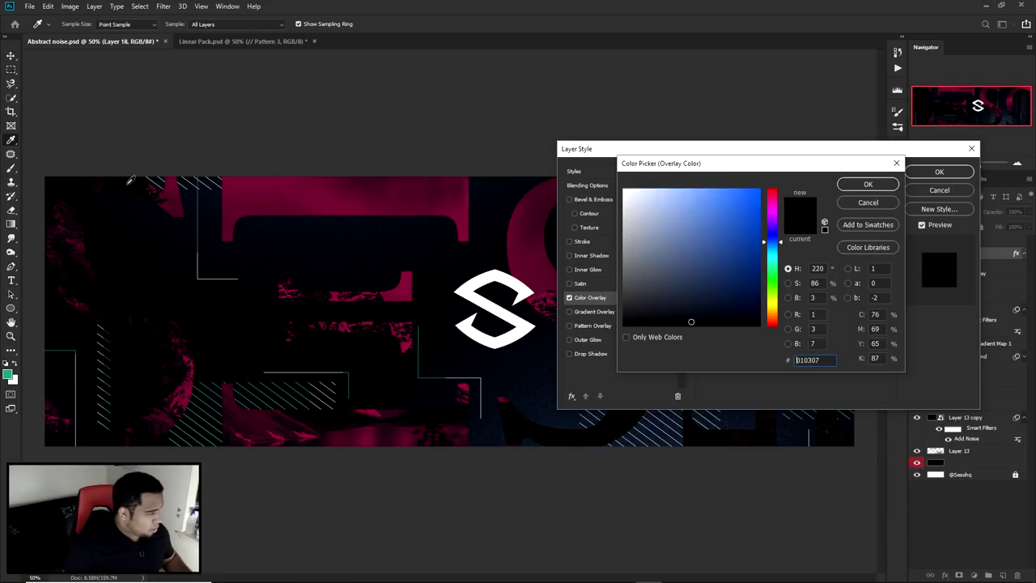
drag(130, 181, 120, 180)
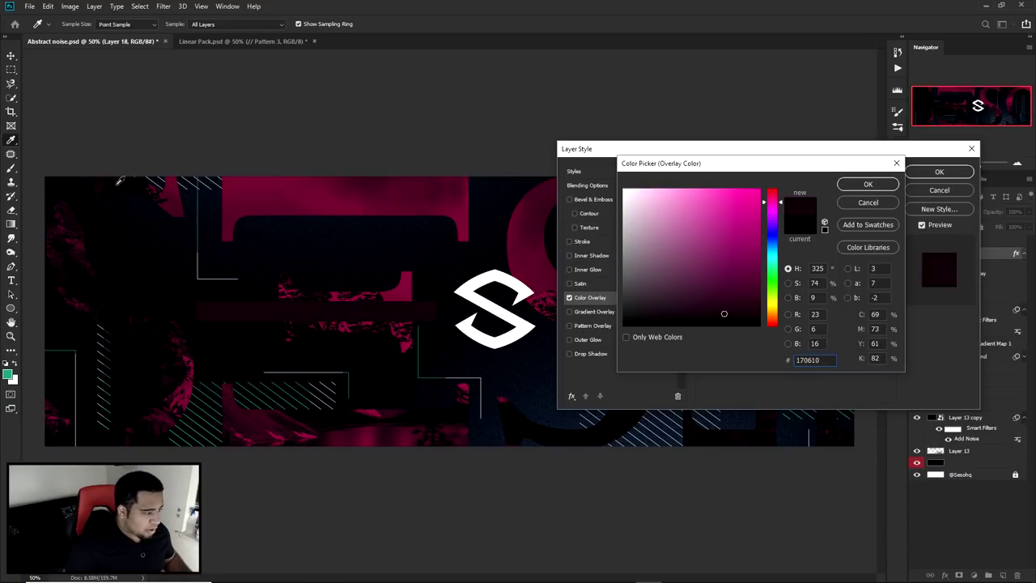
click(160, 315)
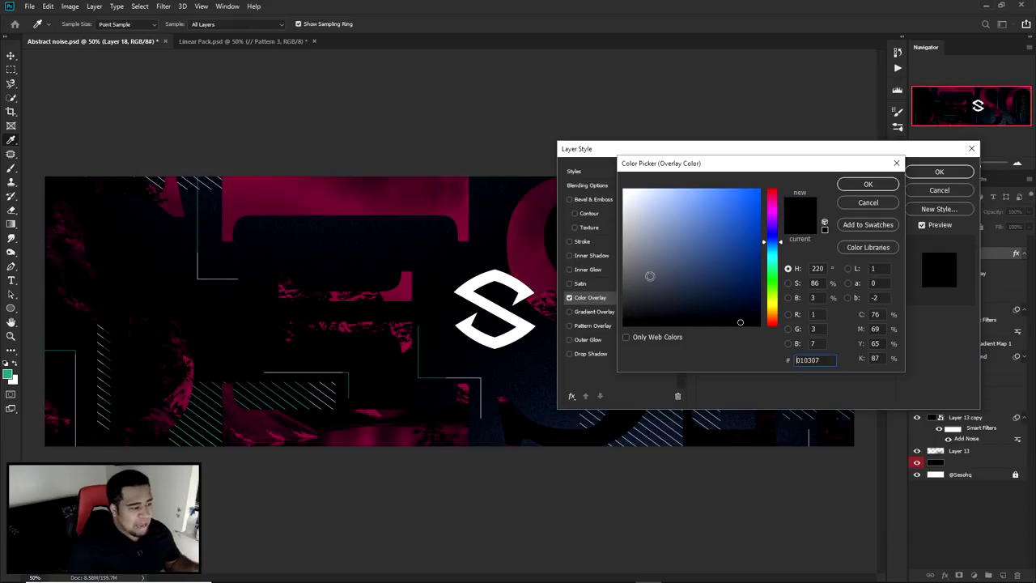
click(872, 188)
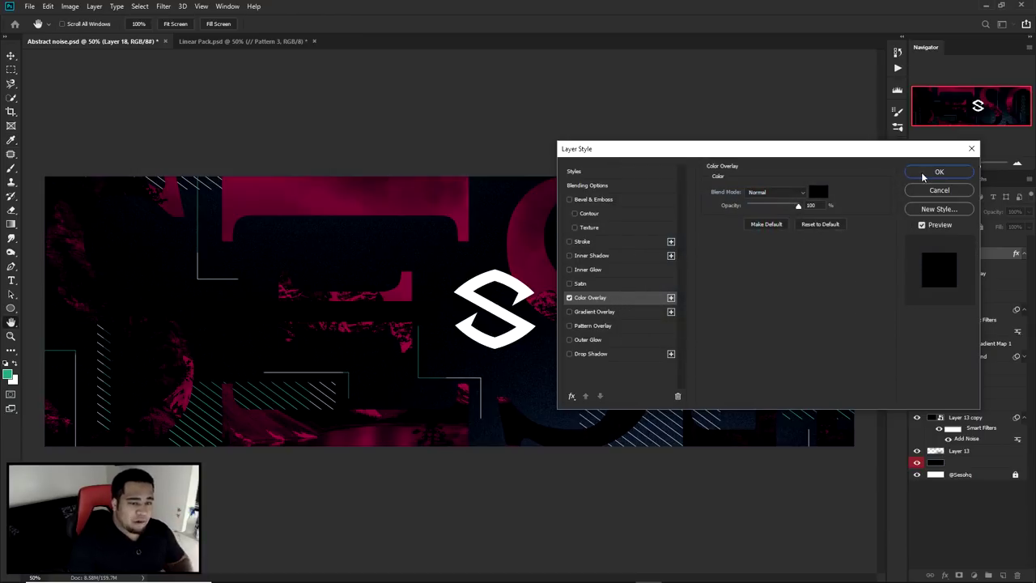
click(939, 172)
Lock the large SESO text layer against editing and reselect the bar layer
key(t)
click(308, 311)
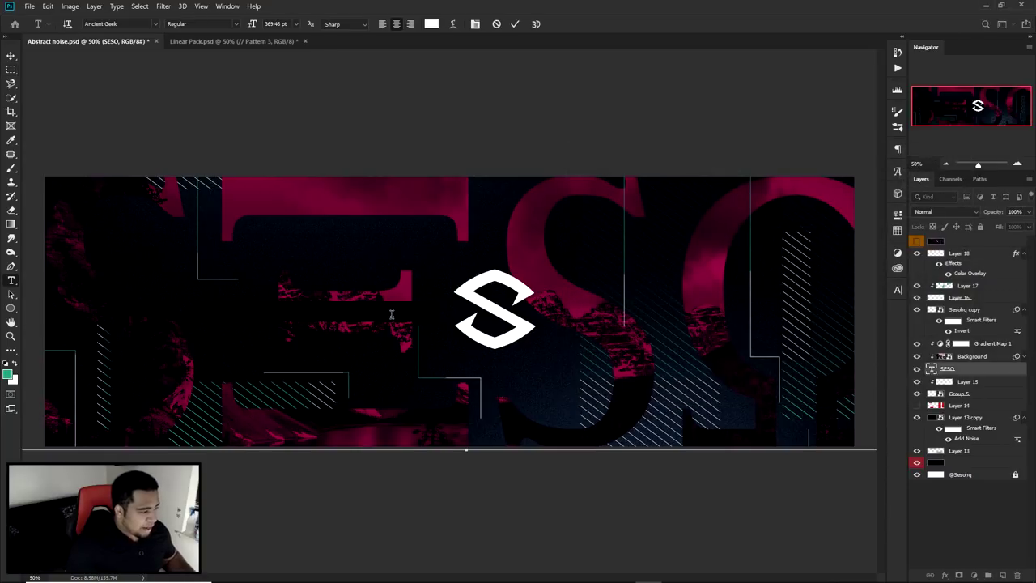
click(496, 24)
click(980, 226)
click(263, 313)
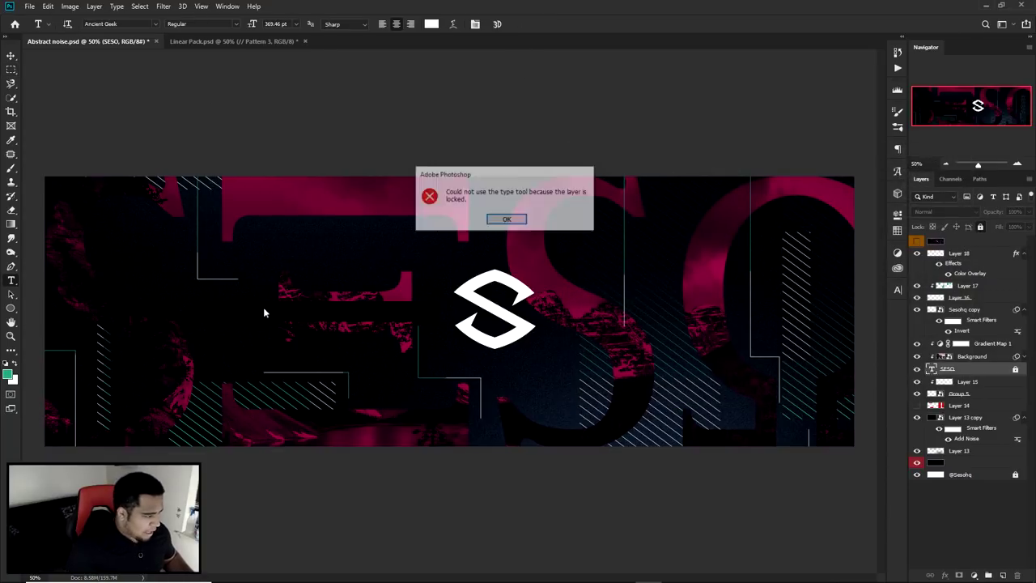
click(506, 219)
click(960, 254)
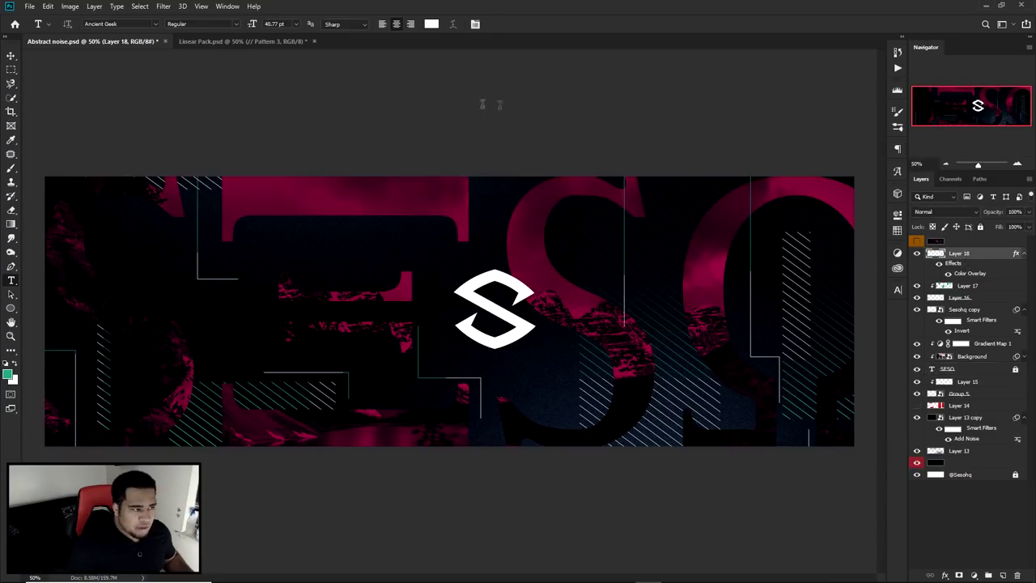
Create a new text line reading SIMPLETIC in the empty area above the banner
click(484, 103)
click(506, 220)
click(528, 71)
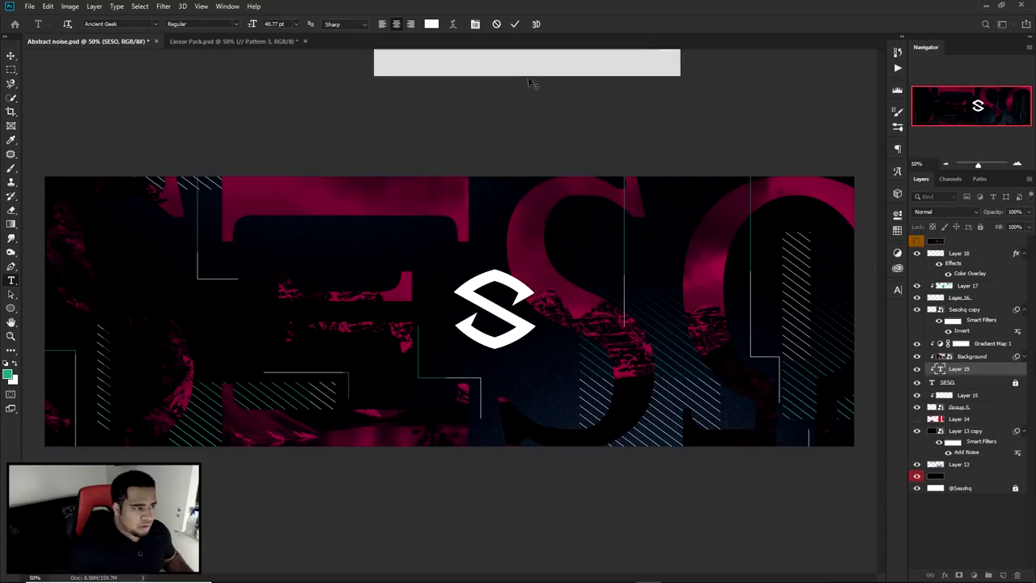
key(BackSpace)
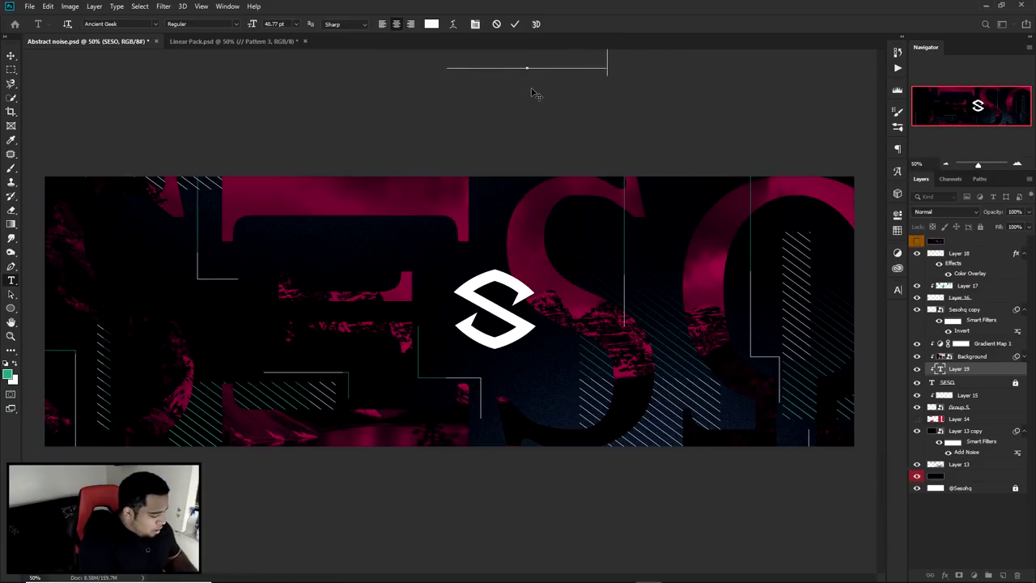
click(514, 24)
Place the SIMPLETIC text over the dark bar beside the logo and move its layer above the bar layer
key(v)
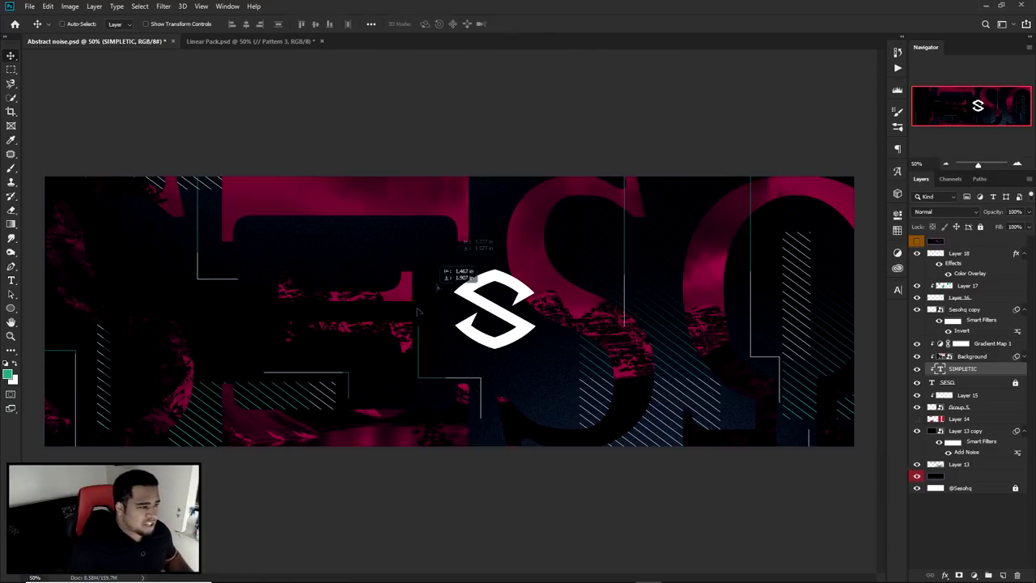
drag(962, 369, 962, 247)
drag(585, 294, 584, 293)
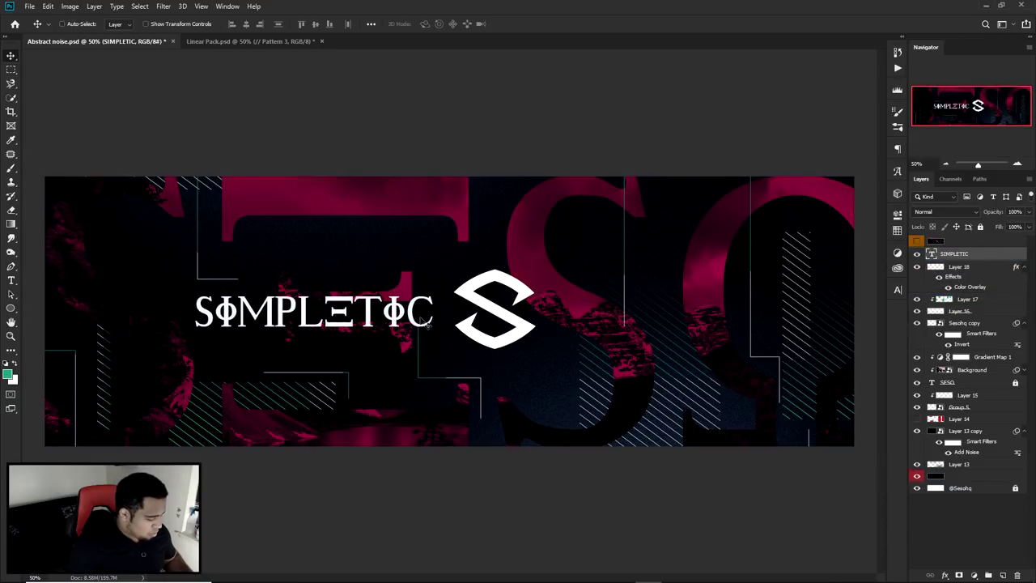
Correct the title beside the logo to read SIMPLISTIC by replacing its letter E with IS
key(t)
drag(325, 302, 349, 303)
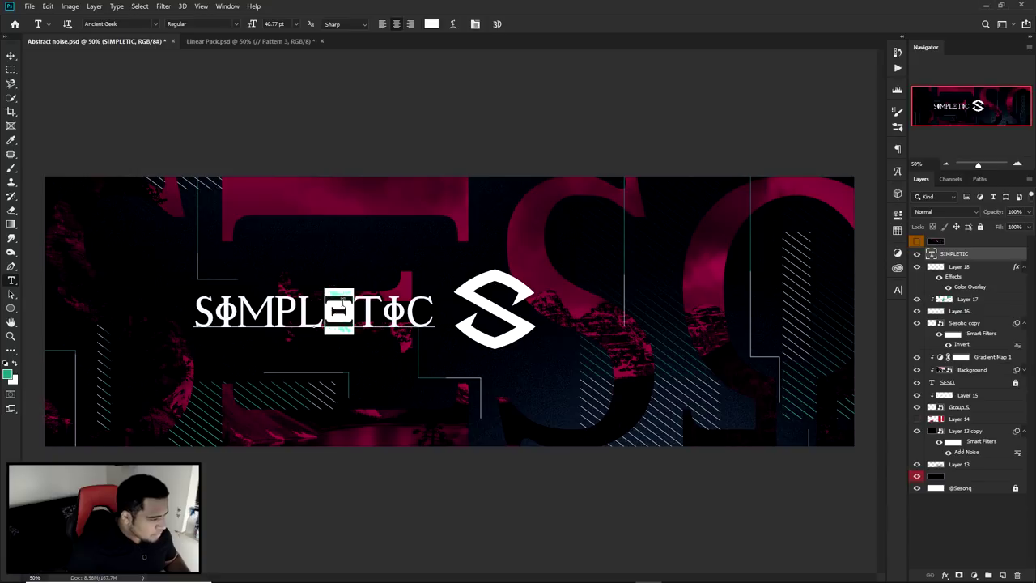
text(IS)
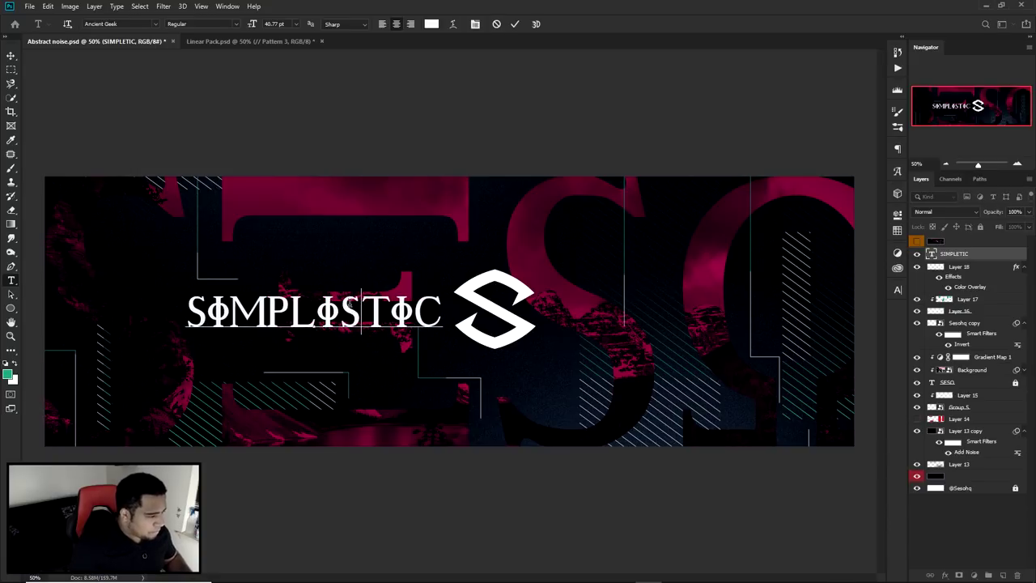
Change the font of the whole SIMPLISTIC title to Futura Std Heavy Oblique
key(ctrl+a)
click(897, 289)
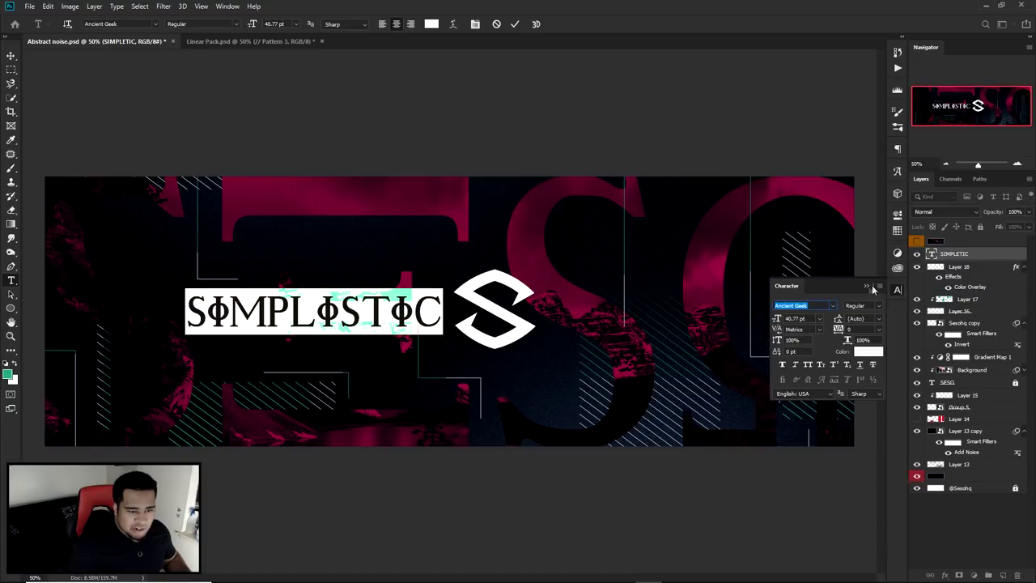
click(834, 306)
click(845, 51)
key(ctrl+z)
click(515, 23)
Scale the SIMPLISTIC title down to about 14.87 pt so it fits inside the dark bar
key(ctrl+t)
drag(423, 289, 385, 297)
key(Return)
scroll(323, 308, up, 5)
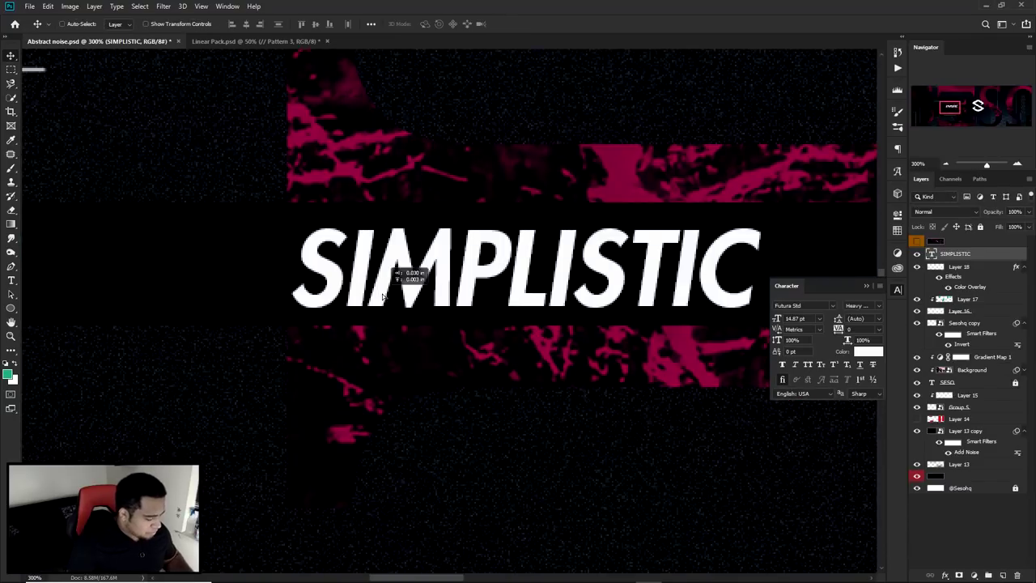
Insert two slashes and a space in front of the title so it reads // SIMPLISTIC
key(t)
click(298, 268)
text(//)
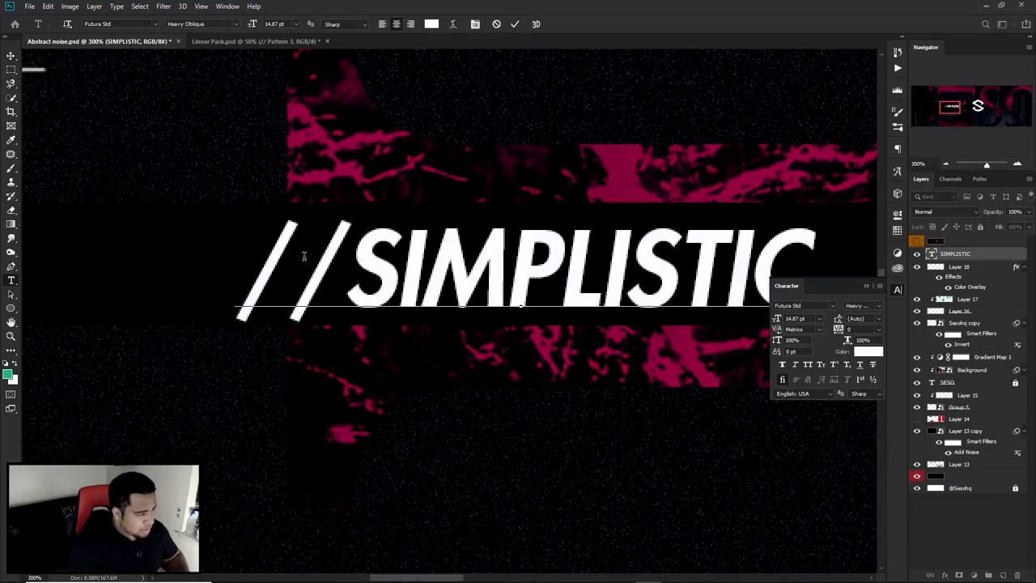
Reduce the size of the two slashes in front of SIMPLISTIC to 6 pt
drag(368, 267, 236, 264)
click(809, 318)
key(Down)
key(Down)
key(Down)
key(Down)
key(Down)
key(Down)
key(Down)
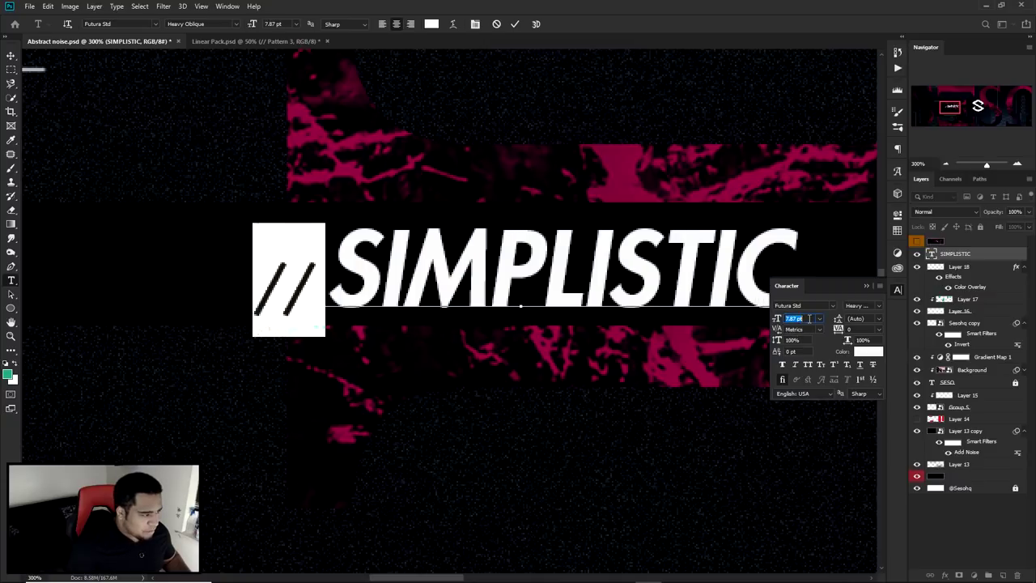
key(Down)
text(6)
key(Return)
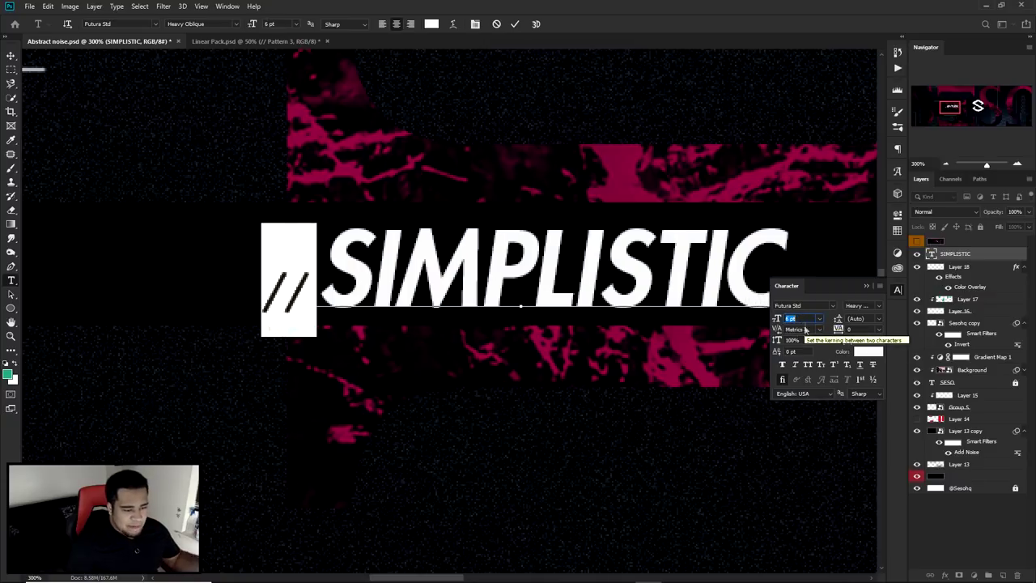
click(515, 24)
Format the letters ISTIC at the end of the title as superscript
drag(577, 267, 784, 271)
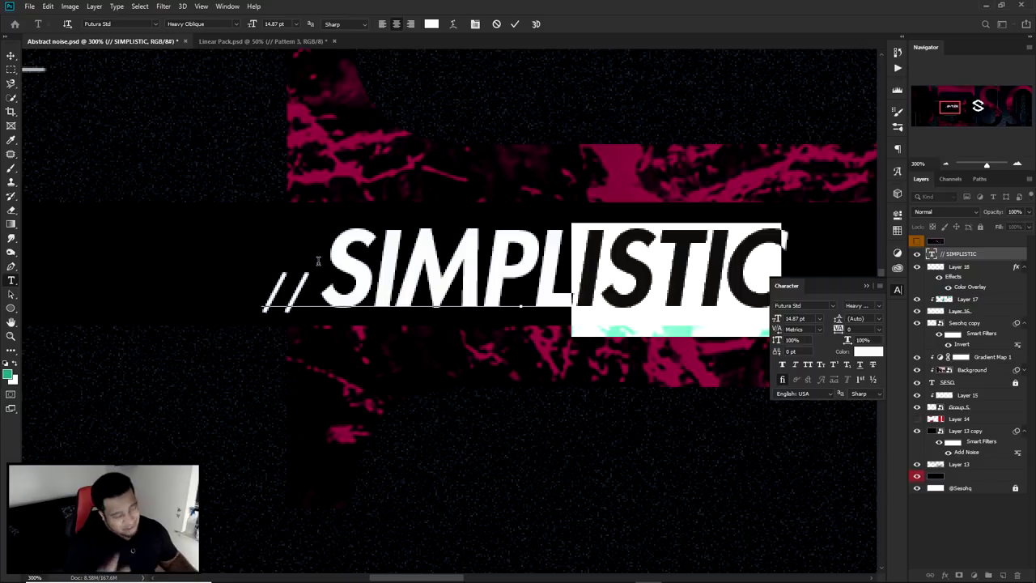
drag(586, 259, 787, 260)
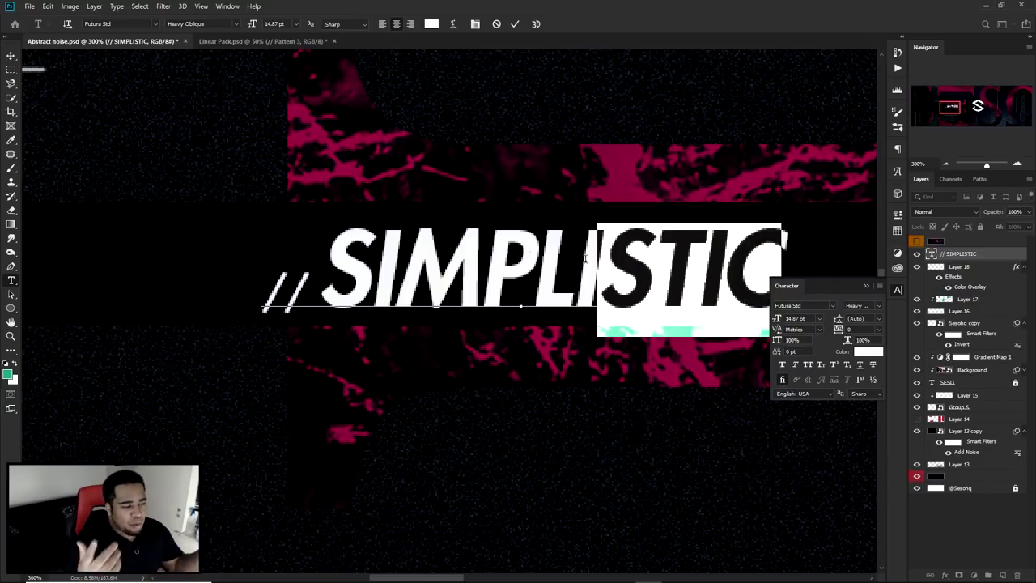
drag(586, 258, 784, 254)
drag(571, 258, 784, 257)
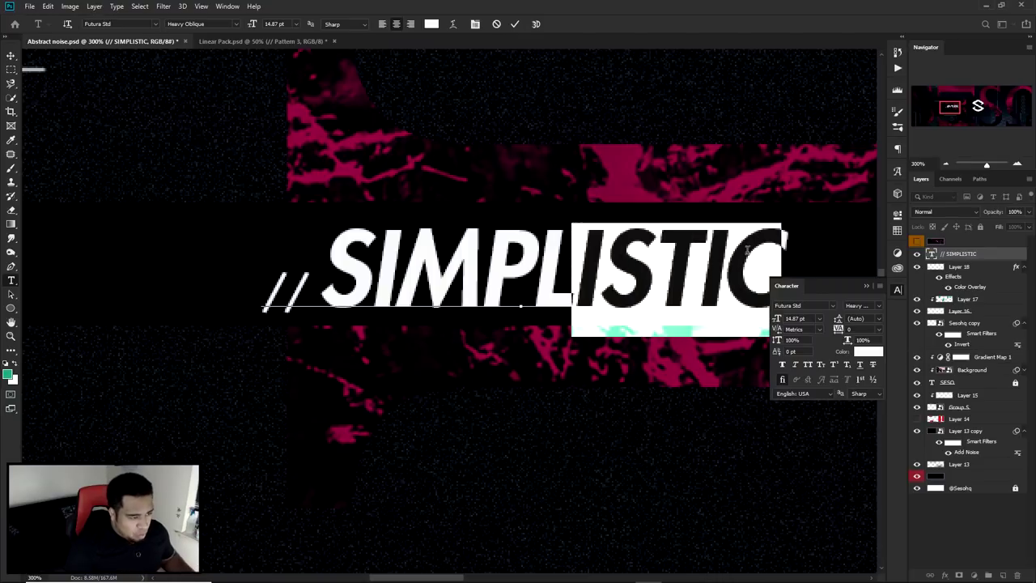
click(834, 366)
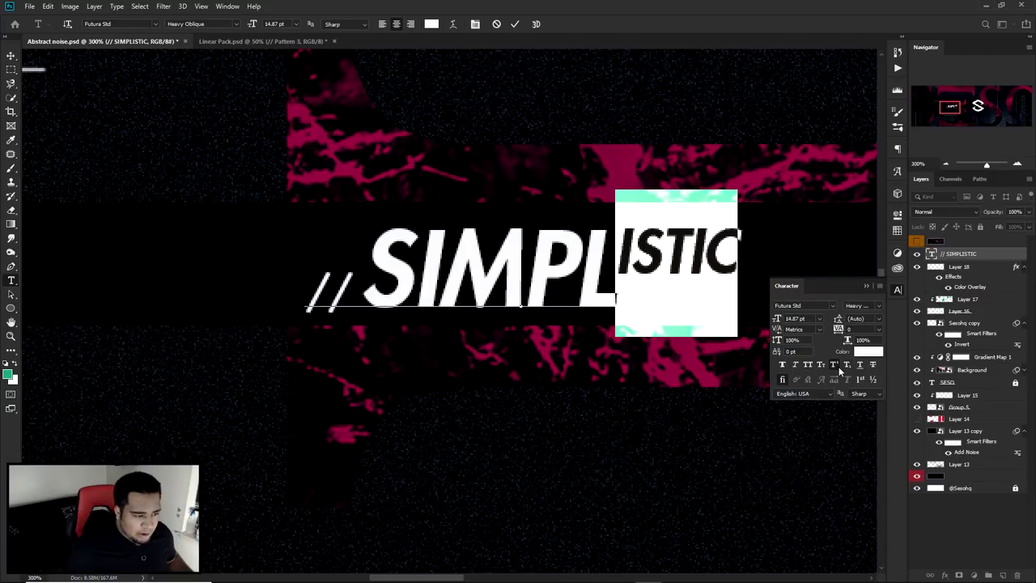
click(513, 24)
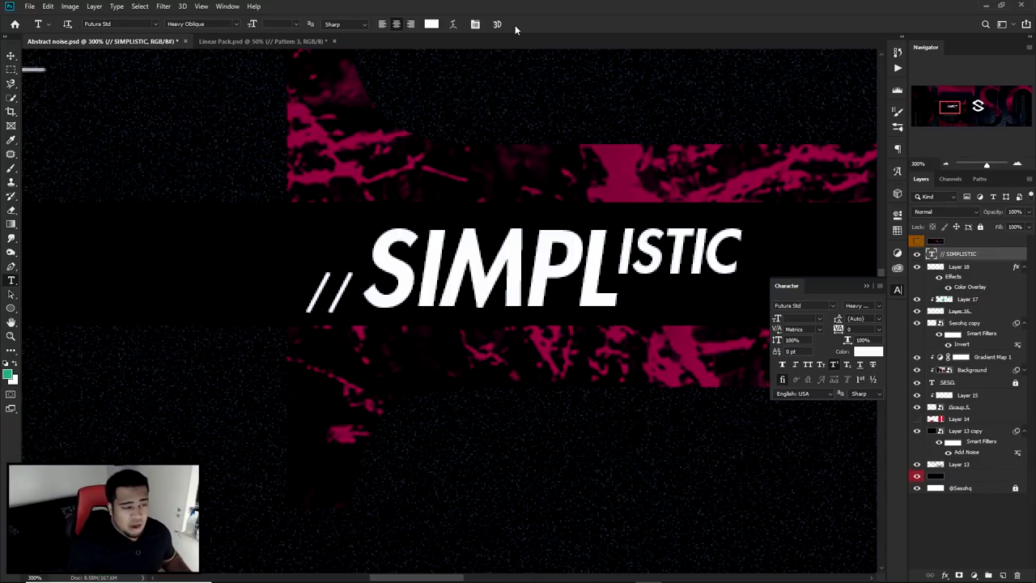
Widen the tracking of the entire // SIMPLISTIC title to 280
click(591, 259)
key(ctrl+a)
click(852, 330)
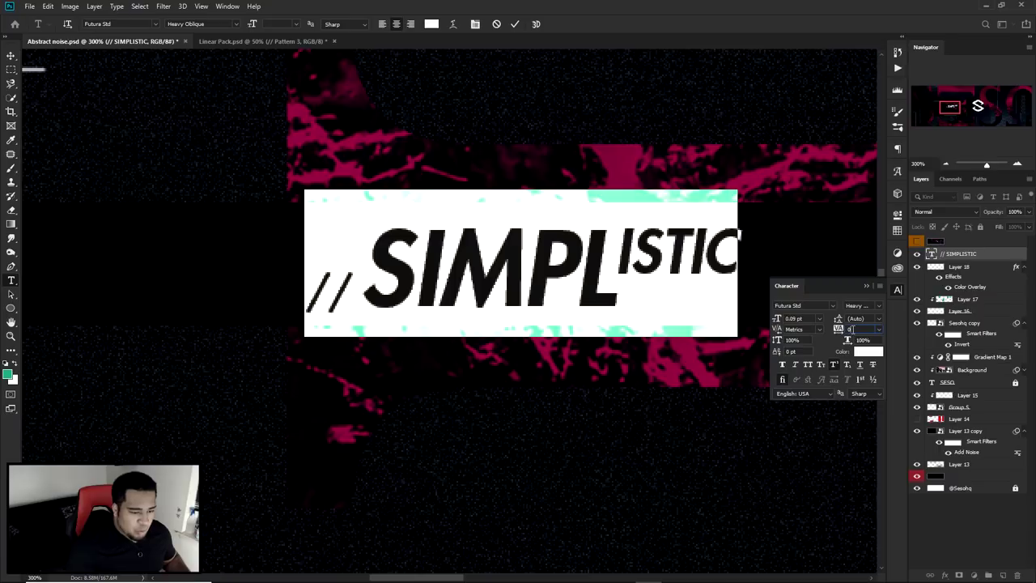
key(shift+Up)
key(shift+Up)
key(shift+Up)
key(shift+Up)
key(shift+Up)
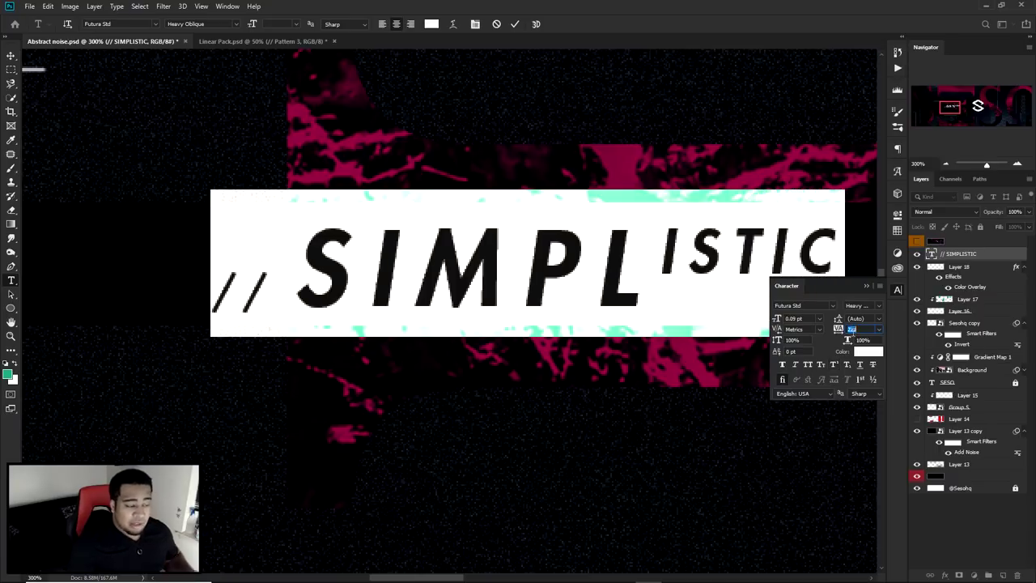
click(899, 291)
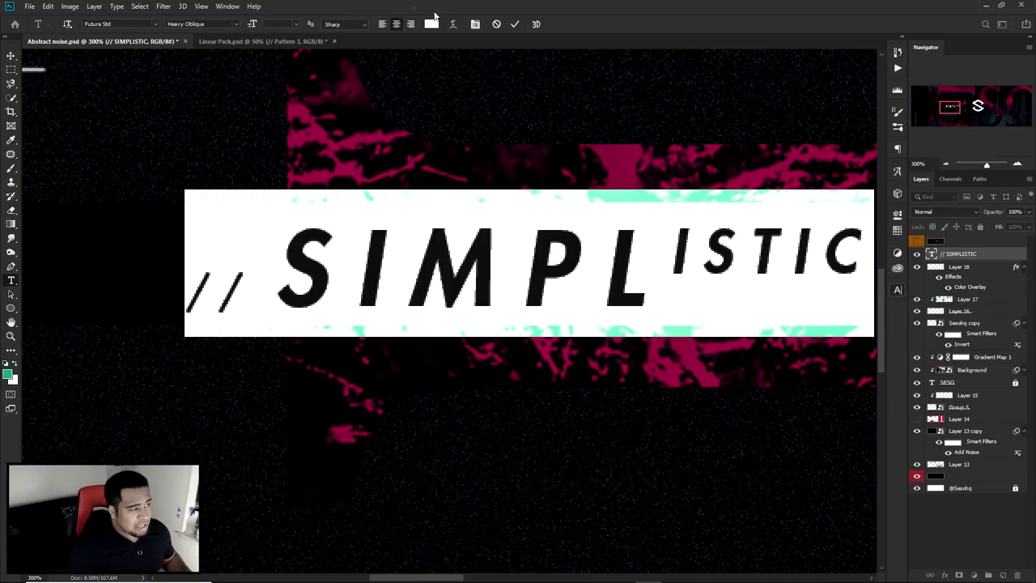
click(515, 24)
Bring up the Character settings for the title text
click(229, 7)
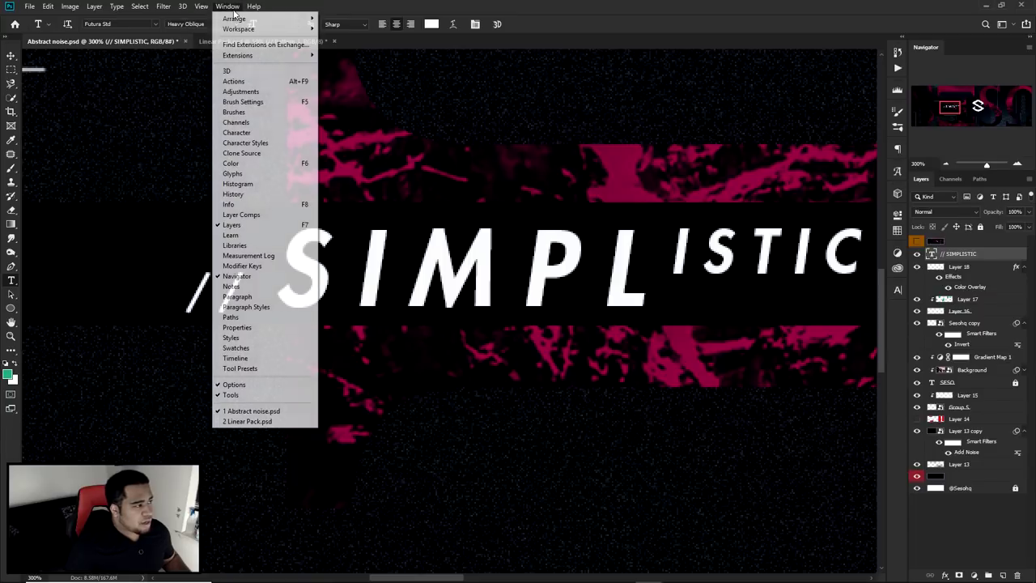
click(250, 132)
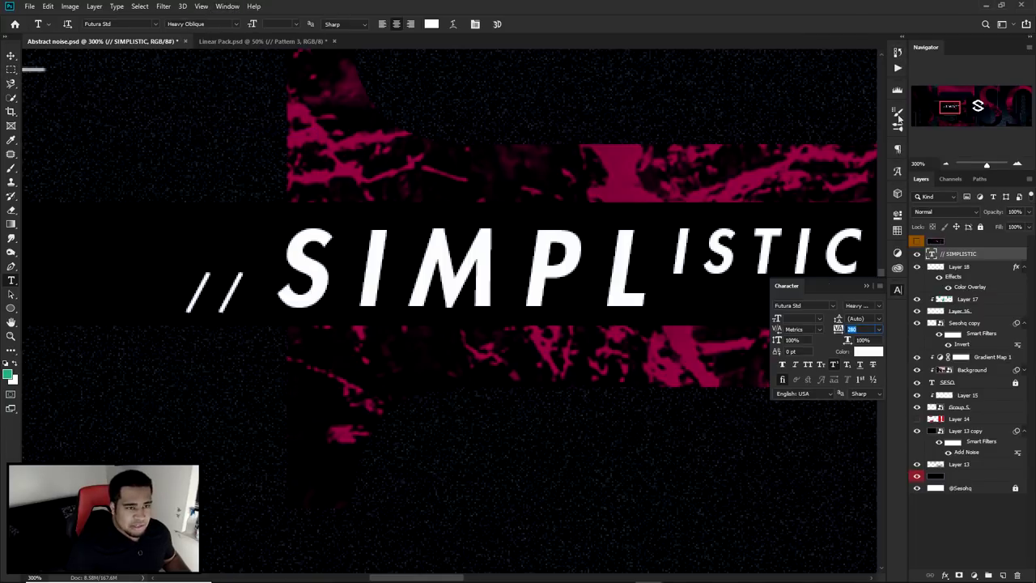
double_click(816, 286)
drag(816, 286, 898, 285)
click(897, 289)
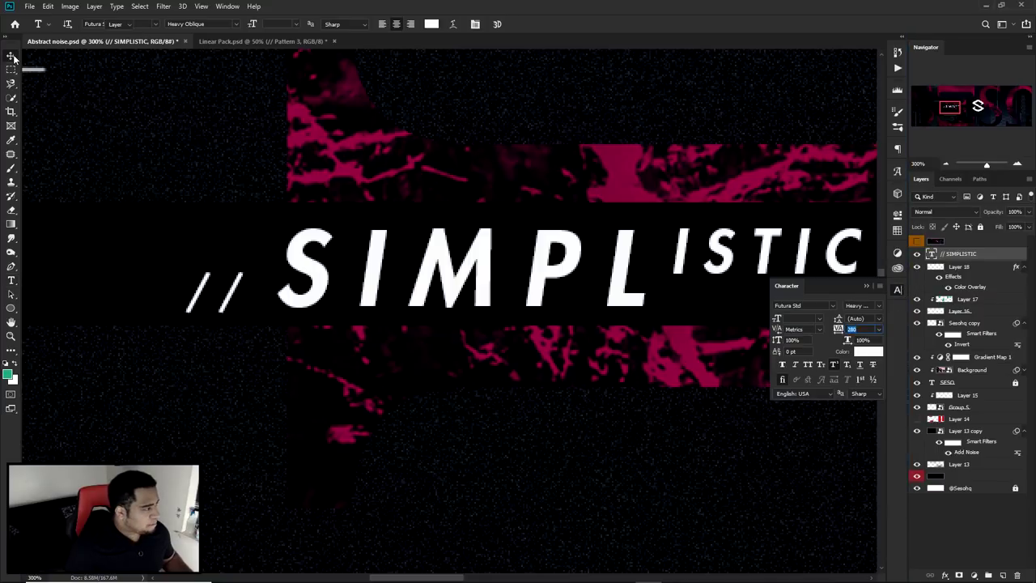
Recolour the superscript ISTIC to teal #39c7ac, sampling the diagonal stripes and adjusting the shade
key(ctrl+1)
drag(490, 268, 559, 268)
click(868, 350)
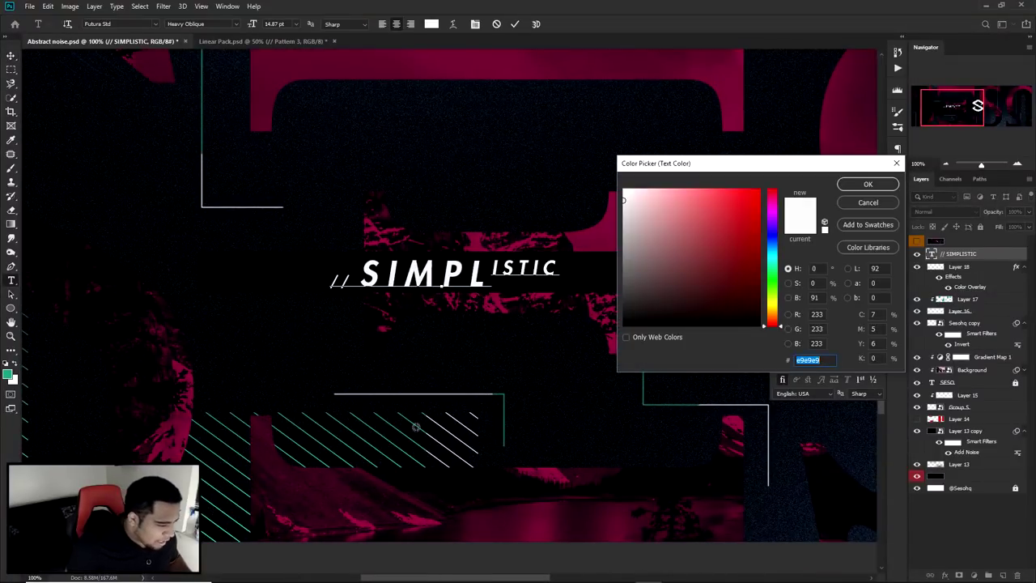
click(414, 427)
mouse_move(717, 212)
mouse_down()
mouse_move(702, 221)
mouse_move(720, 219)
mouse_up()
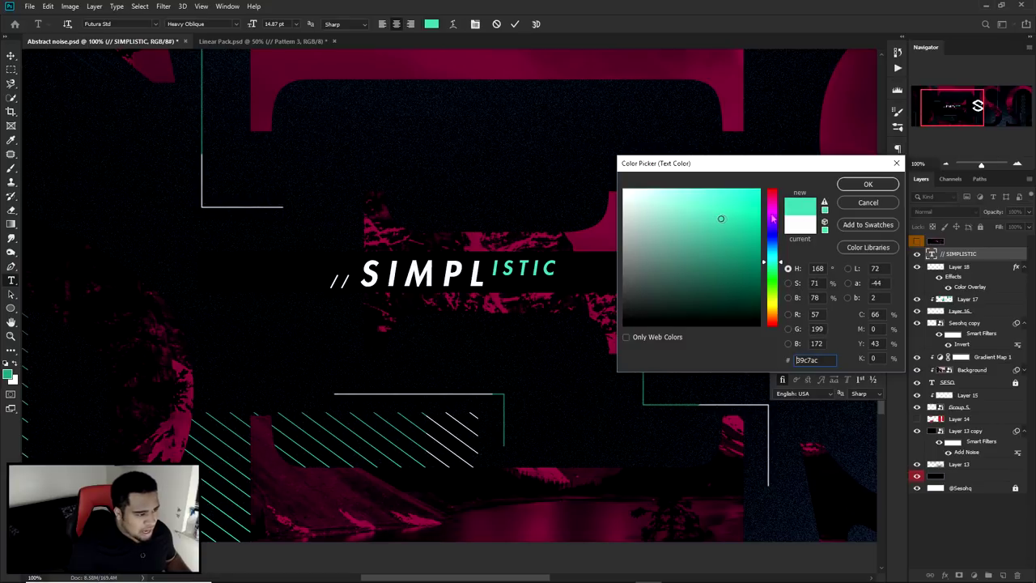
click(867, 184)
click(898, 287)
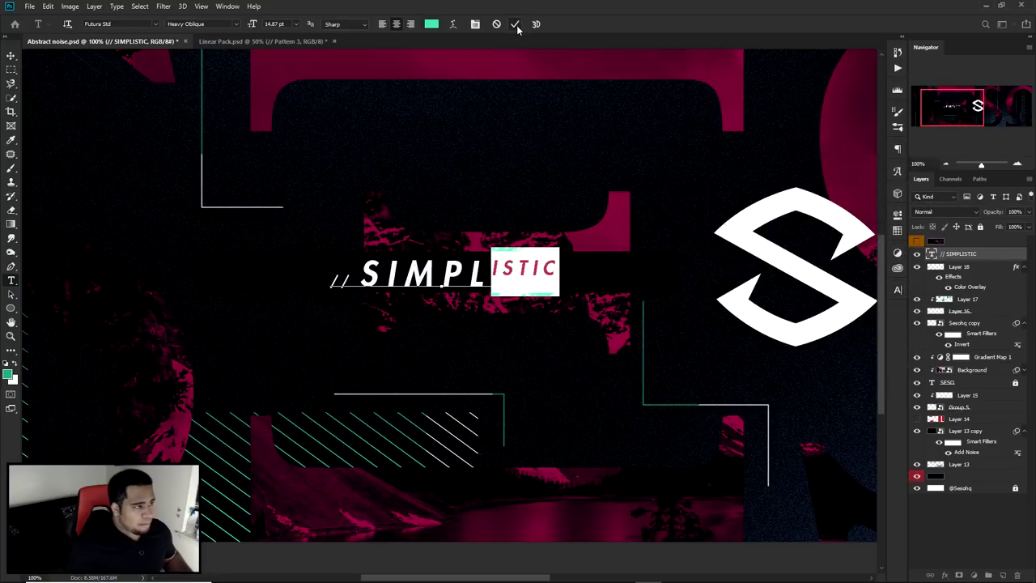
click(515, 25)
Nudge the // SIMPLISTIC title slightly further away from the logo along the dark bar
key(v)
drag(553, 233, 533, 234)
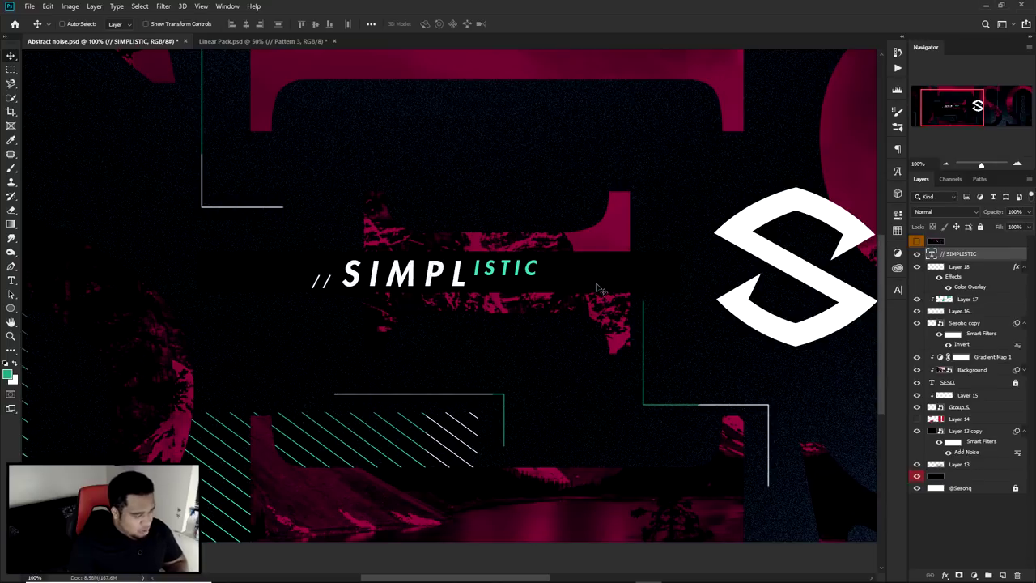
key(ctrl+minus)
key(ctrl+minus)
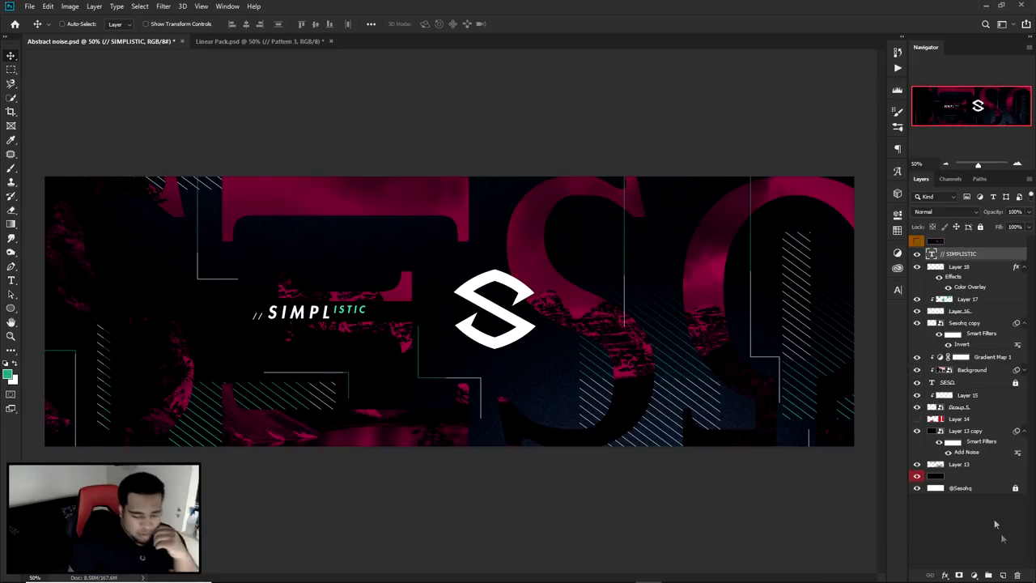
Fill a rectangular selection over the SESO letters with light blue on a new layer
click(1003, 575)
key(m)
drag(710, 217, 615, 295)
click(8, 373)
click(398, 196)
drag(773, 198, 773, 261)
click(723, 224)
click(868, 184)
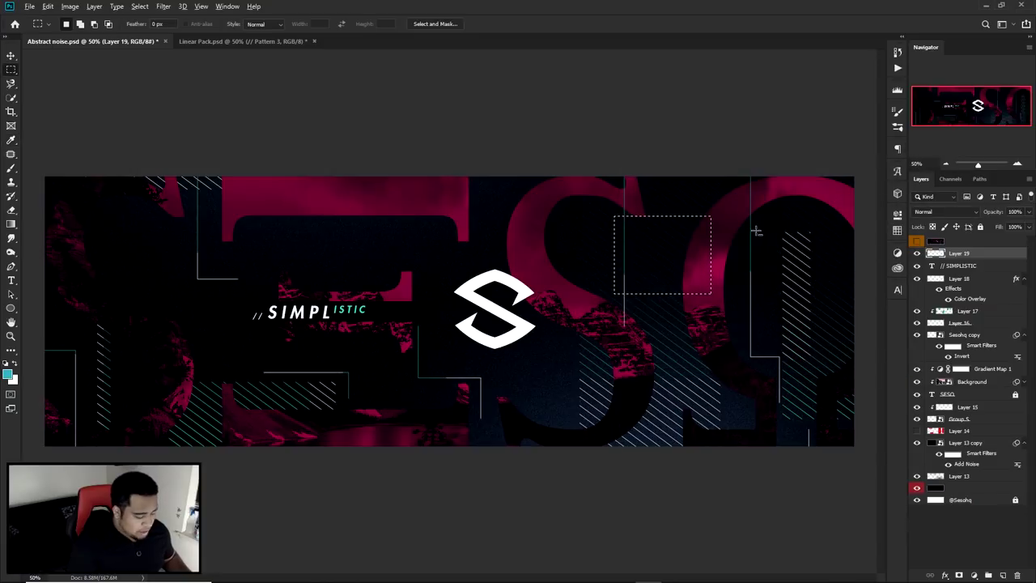
key(alt+BackSpace)
Shift the blue rectangle sideways and invert its colour back and forth to compare the complementary colours
key(v)
drag(661, 233, 693, 235)
key(ctrl+i)
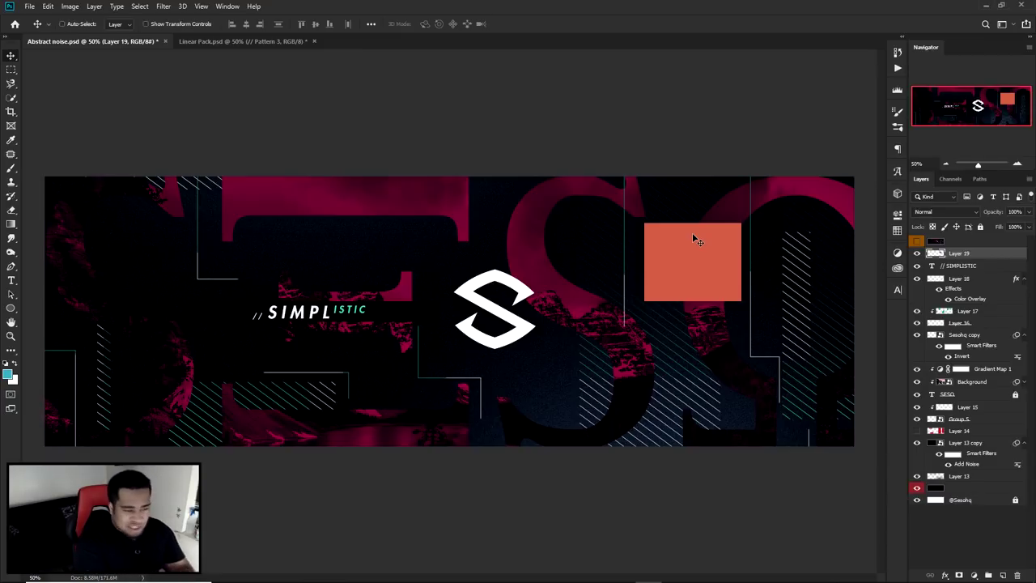
key(ctrl+i)
key(ctrl+i)
key(ctrl+i)
key(ctrl+i)
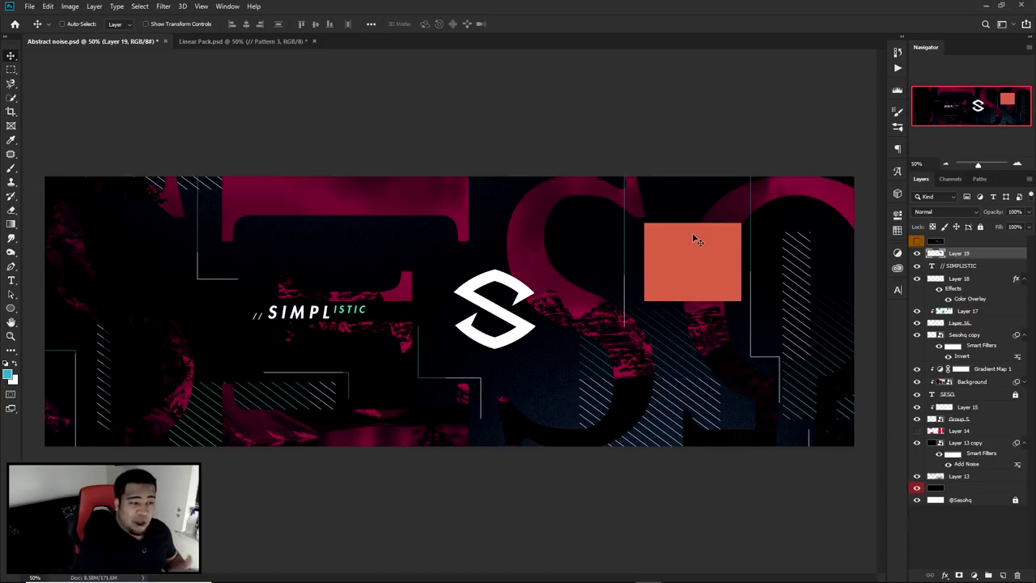
key(ctrl+i)
key(ctrl+i)
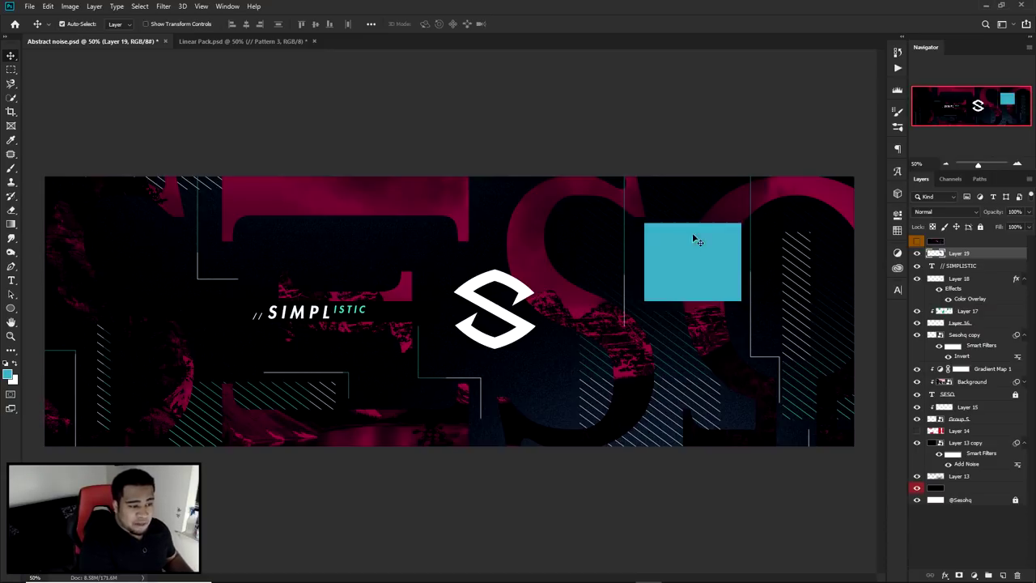
Undo the colour test rectangle together with its layer
key(ctrl+z)
key(ctrl+z)
key(ctrl+z)
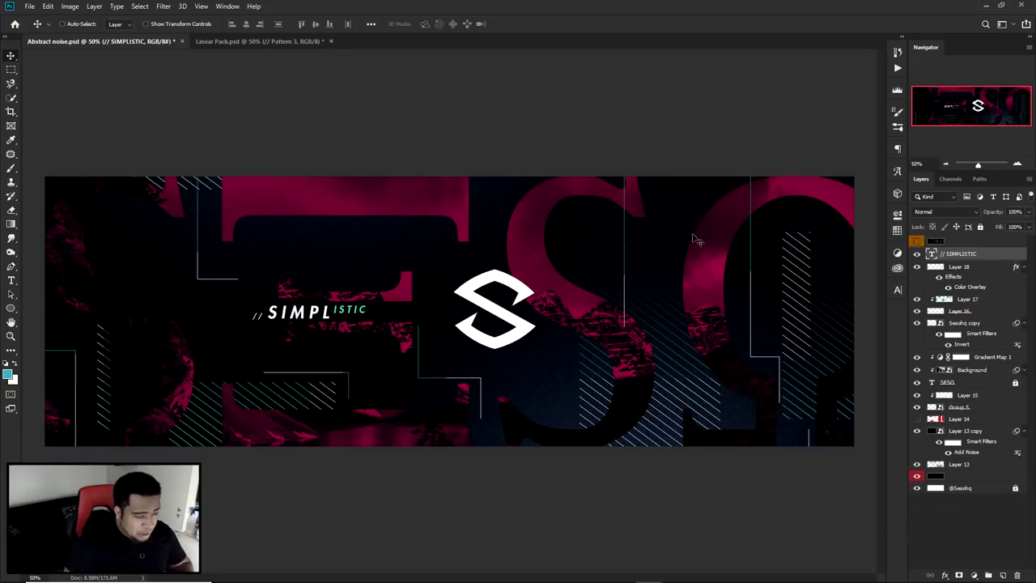